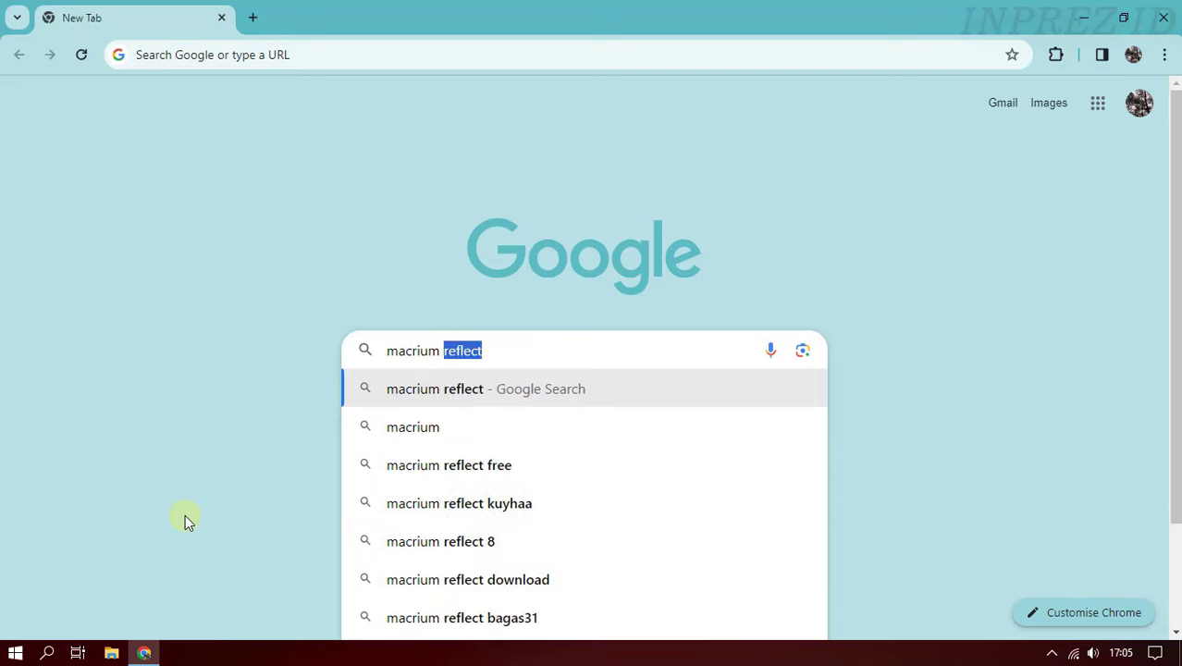
# - Search for 'macrium reflect download' and open Macrium's trial download page
pyautogui.write('load')
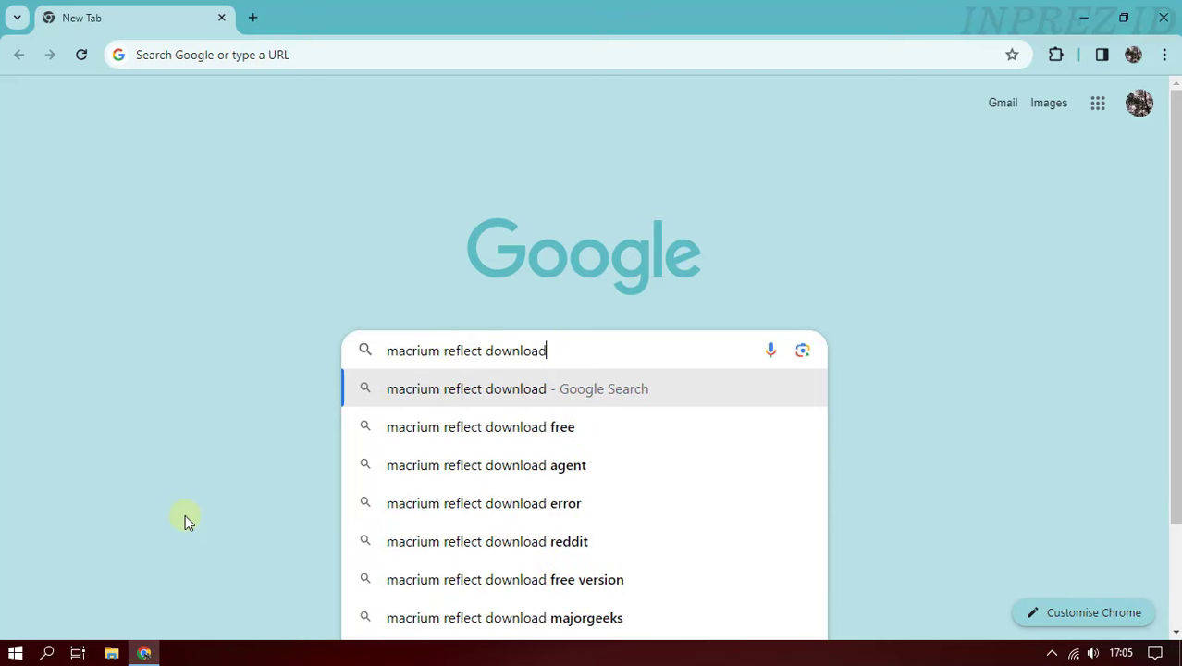
pyautogui.press('Return')
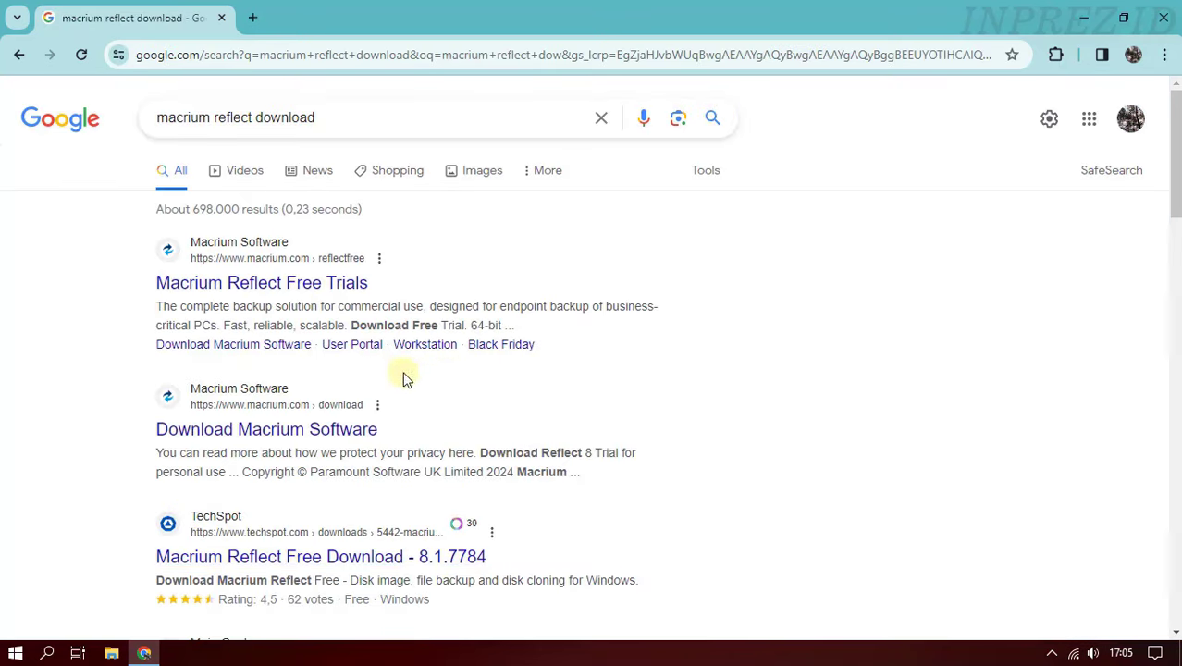
pyautogui.click(231, 431)
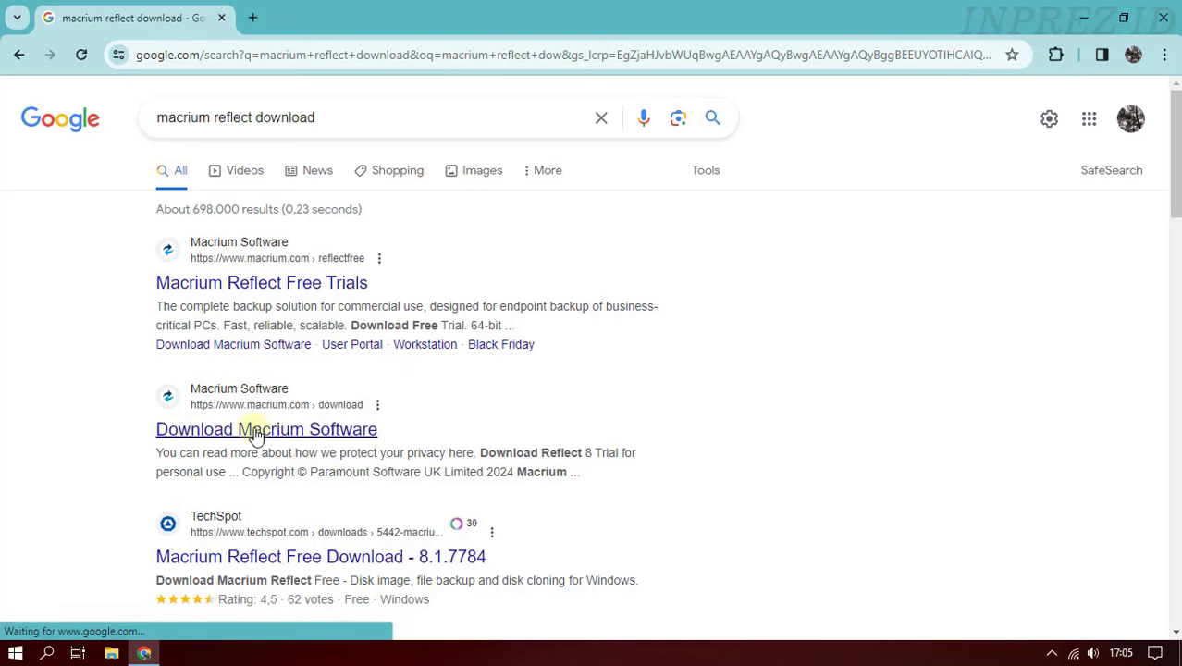
pyautogui.click(354, 431)
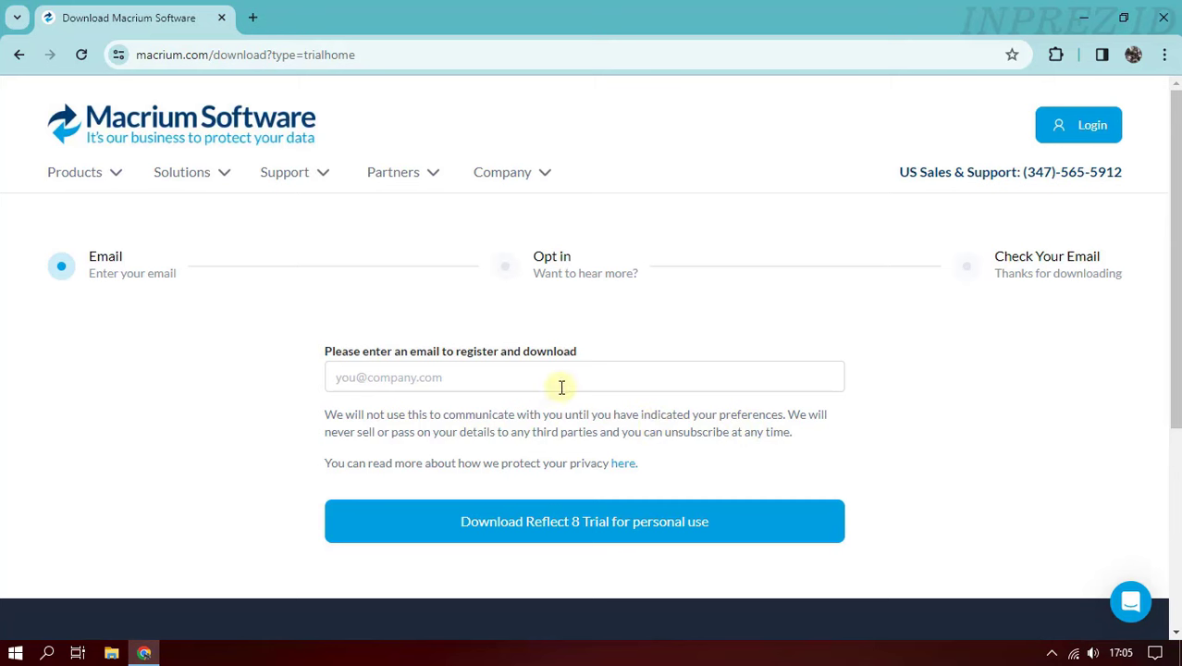
# - Register an email address to request the Reflect 8 trial, then open a new tab
pyautogui.click(502, 377)
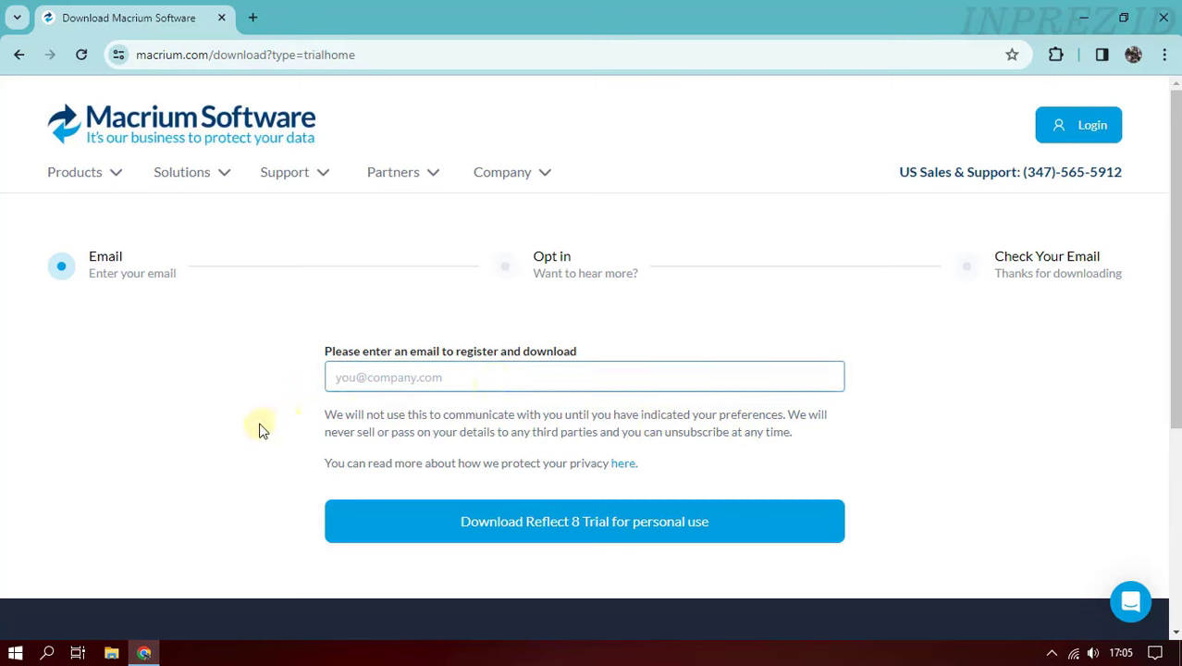
pyautogui.hotkey('ctrl', 'v')
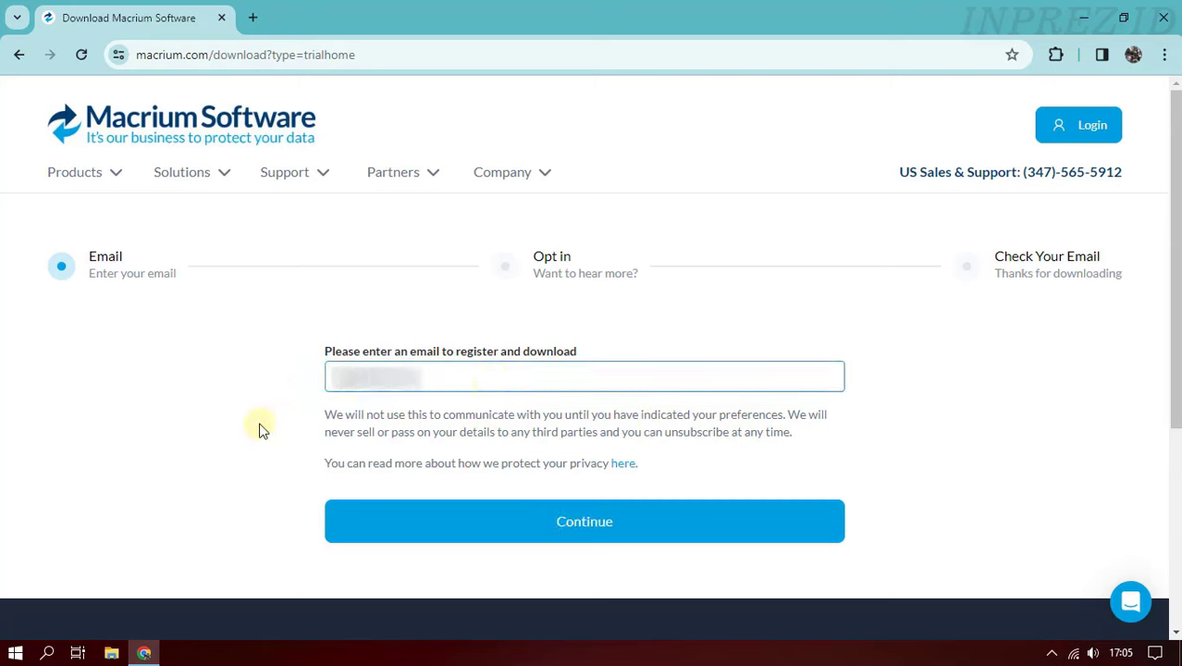
pyautogui.write('gmail.com')
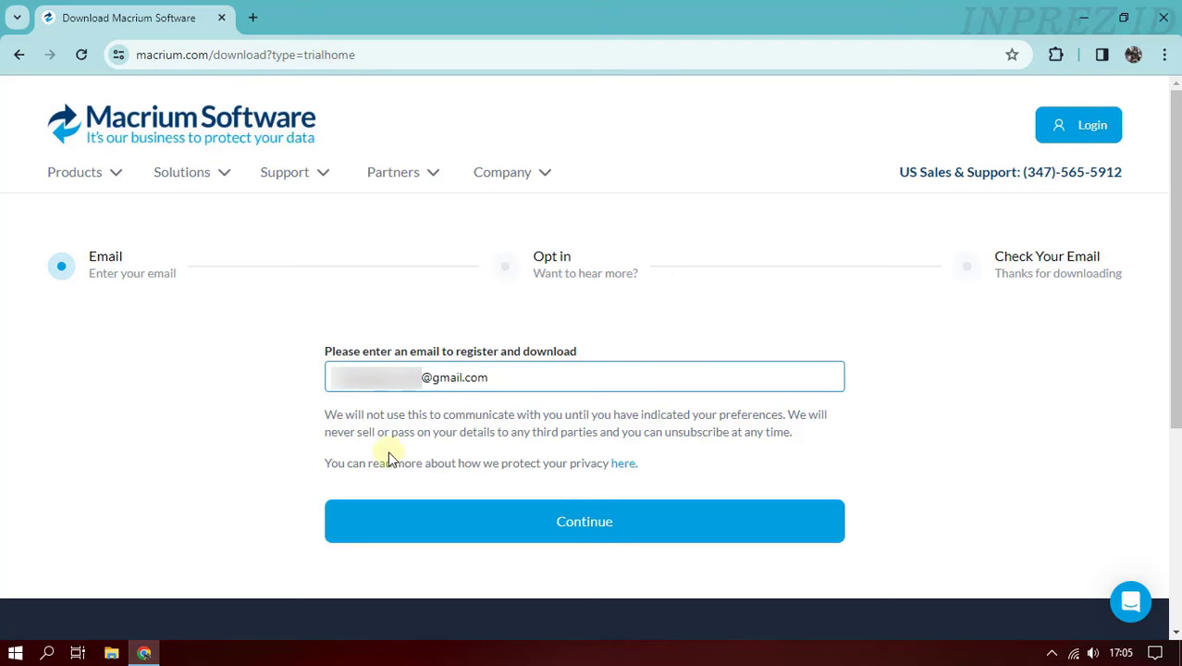
pyautogui.click(621, 526)
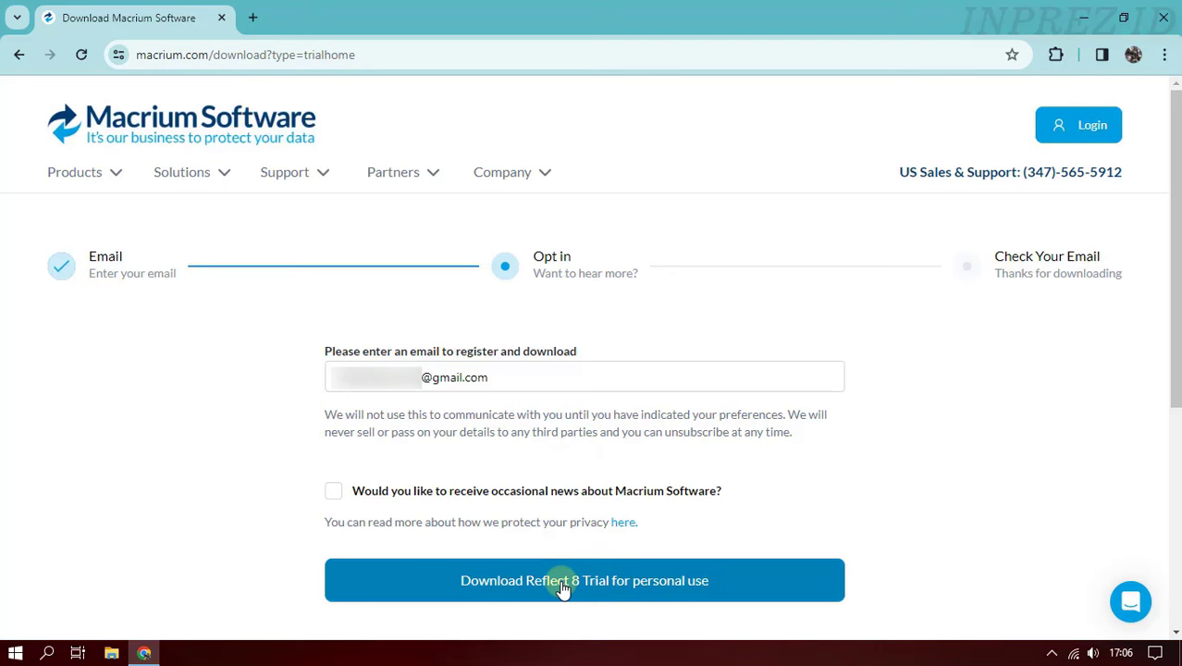
pyautogui.click(601, 584)
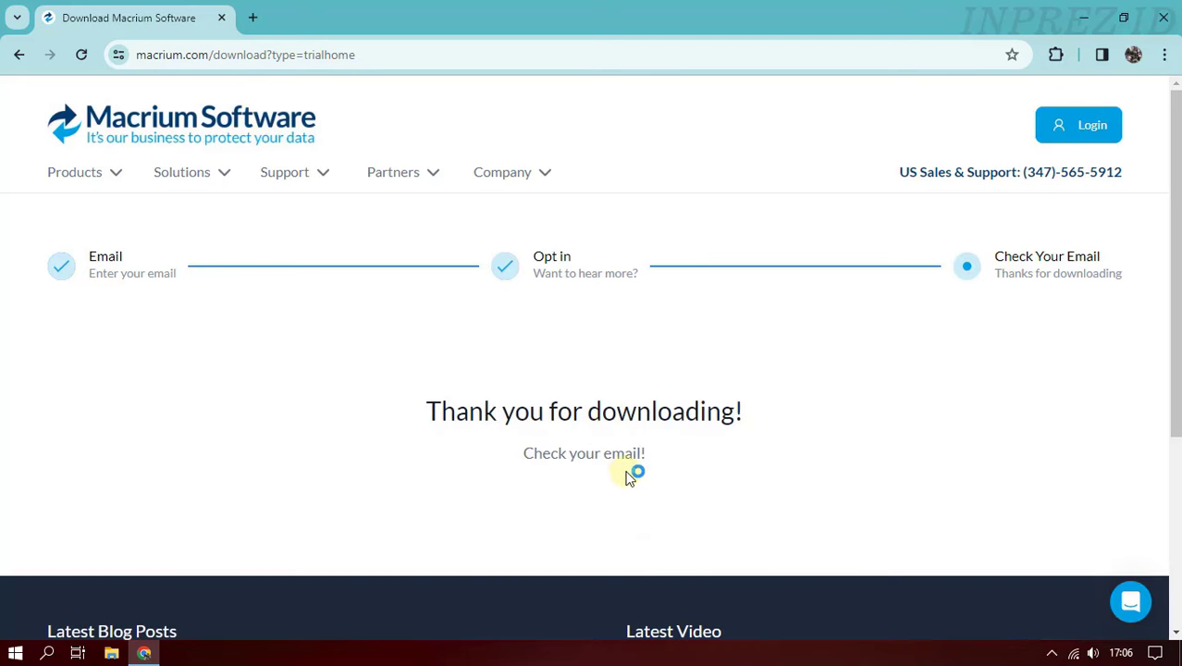
pyautogui.click(255, 19)
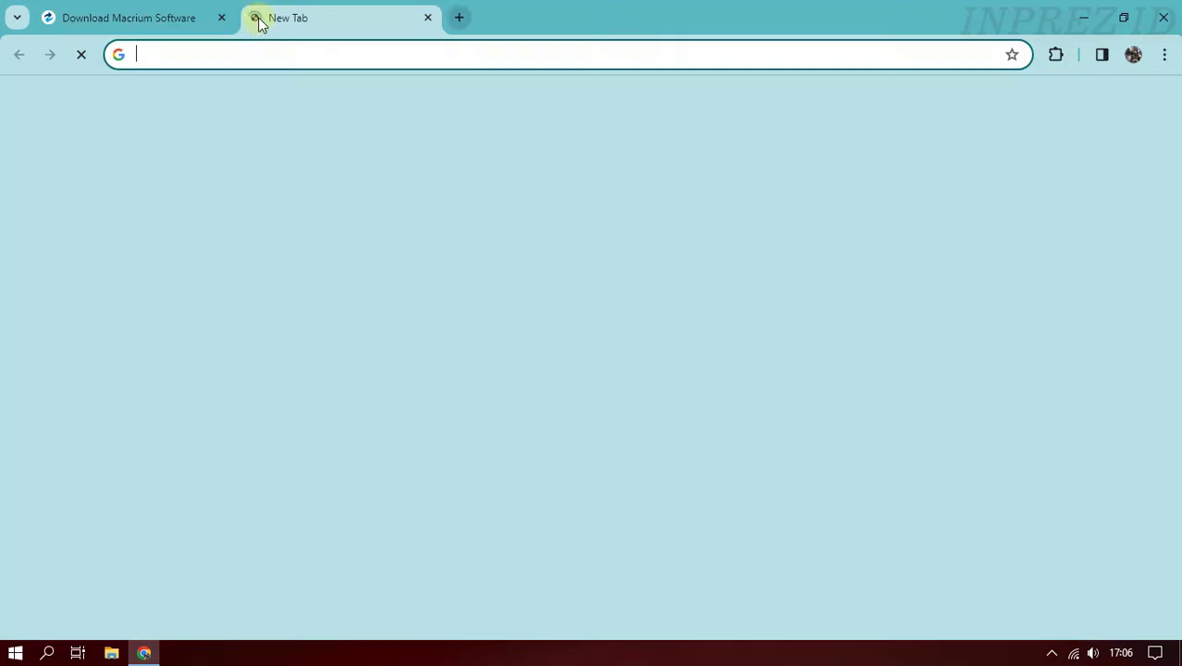
# - Follow the verification link in Gmail's Macrium Software Registration email so ReflectDLHT.exe downloads
pyautogui.click(1020, 112)
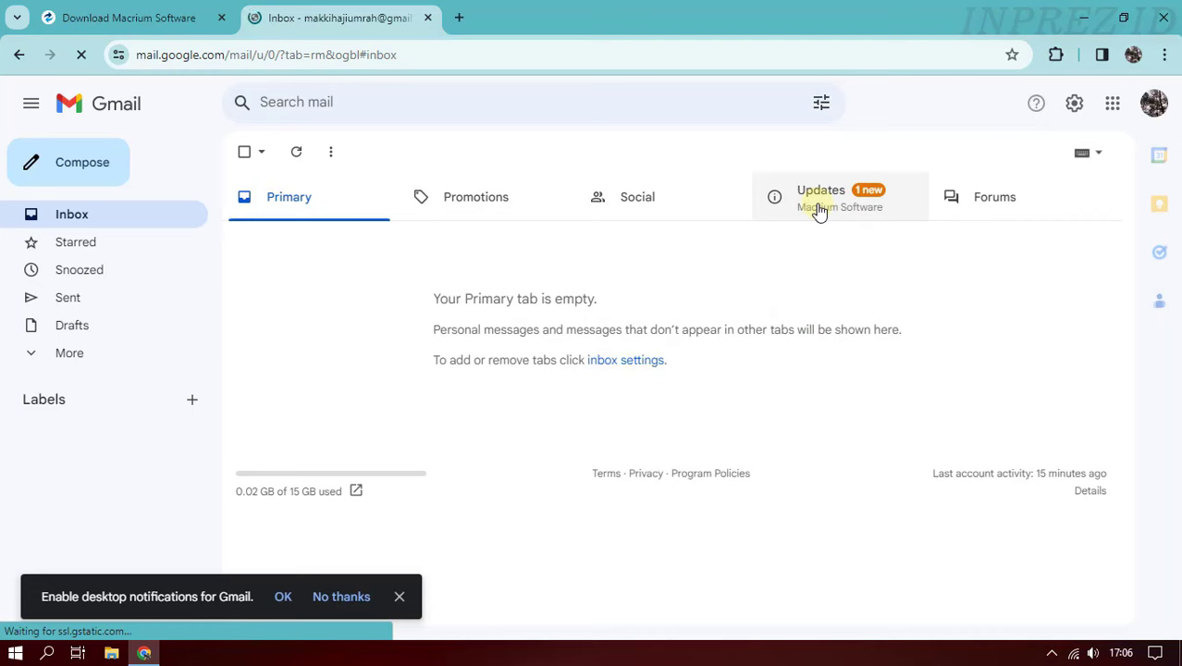
pyautogui.click(814, 210)
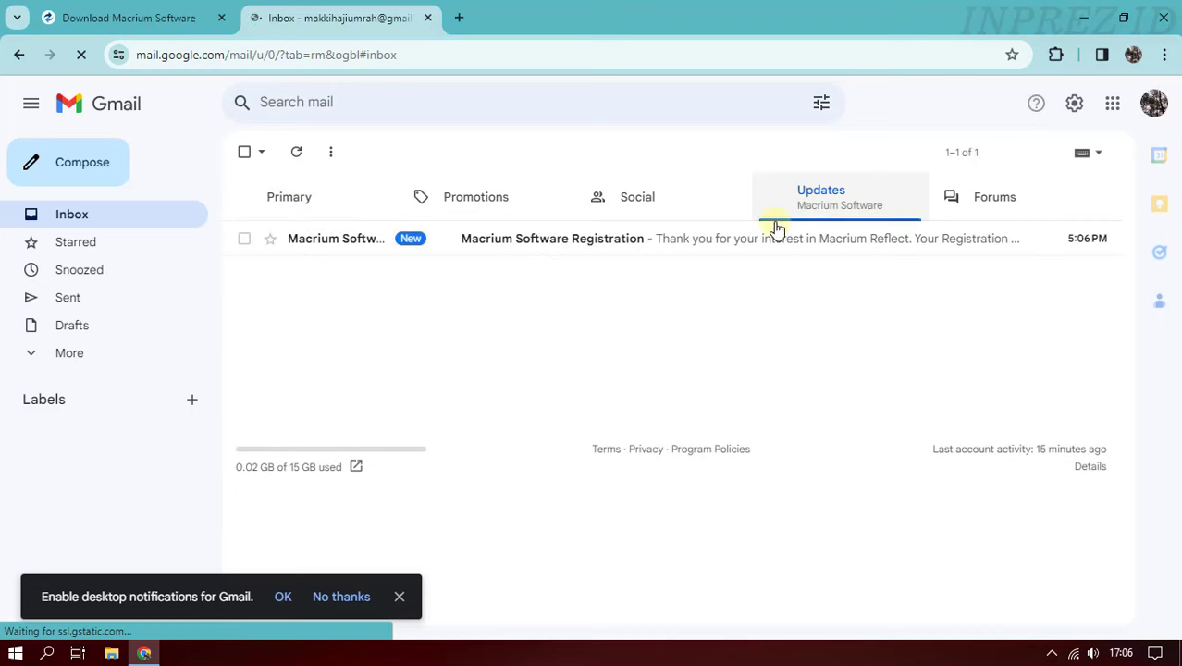
pyautogui.click(609, 242)
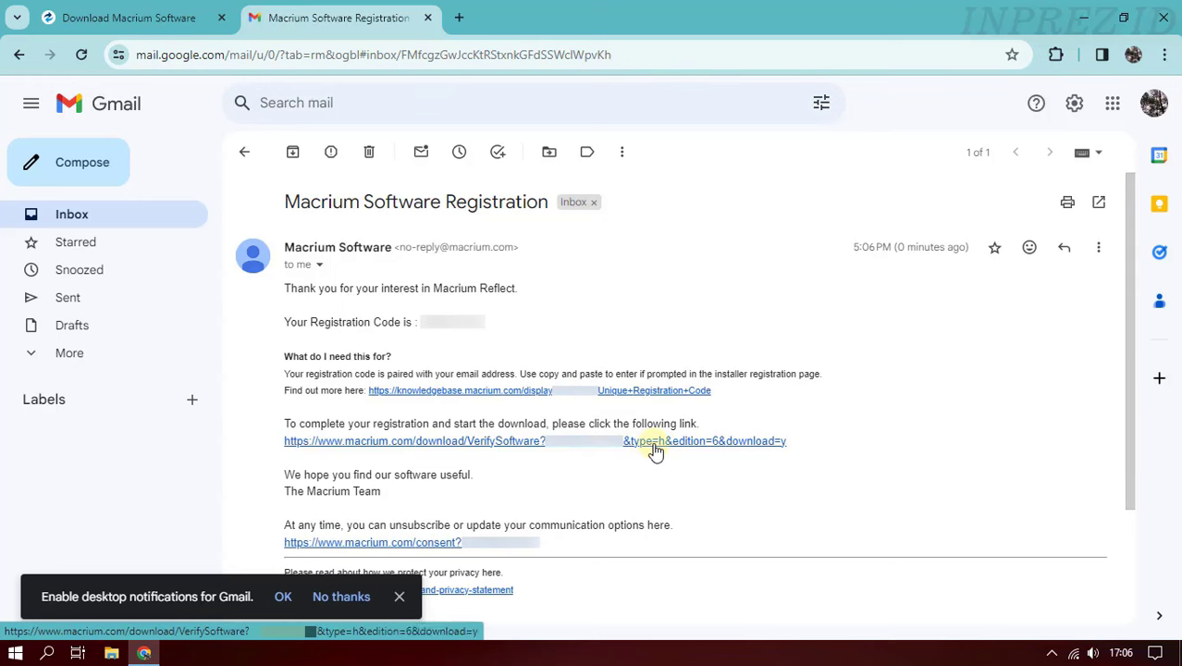
pyautogui.click(654, 450)
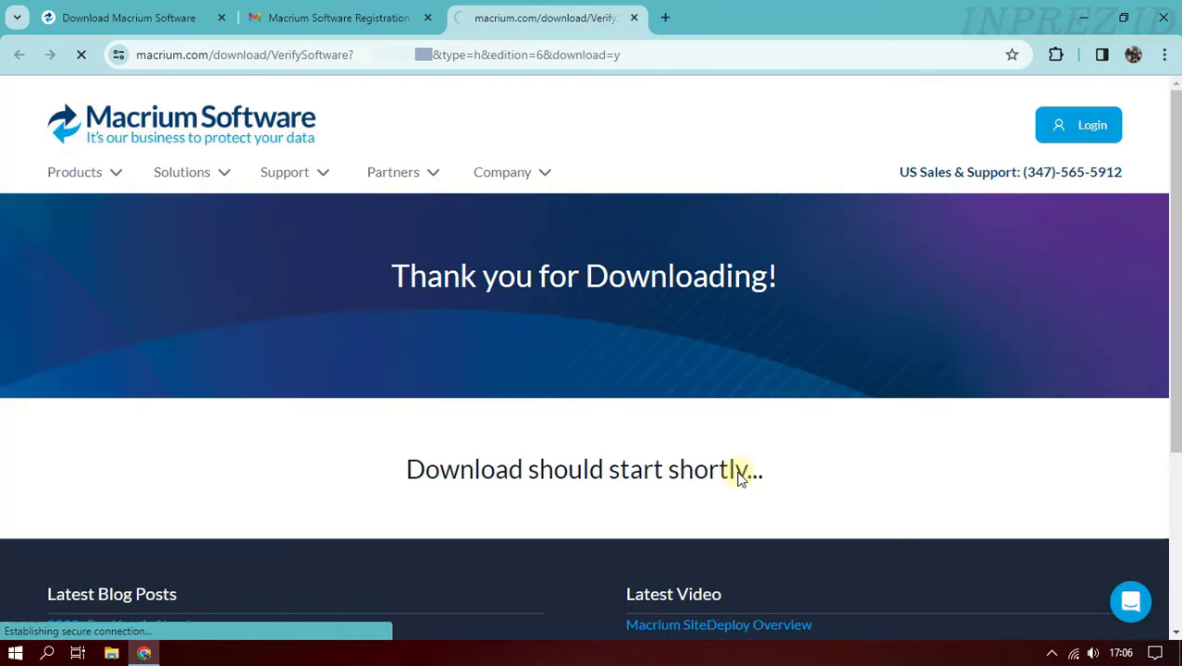
pyautogui.click(1071, 63)
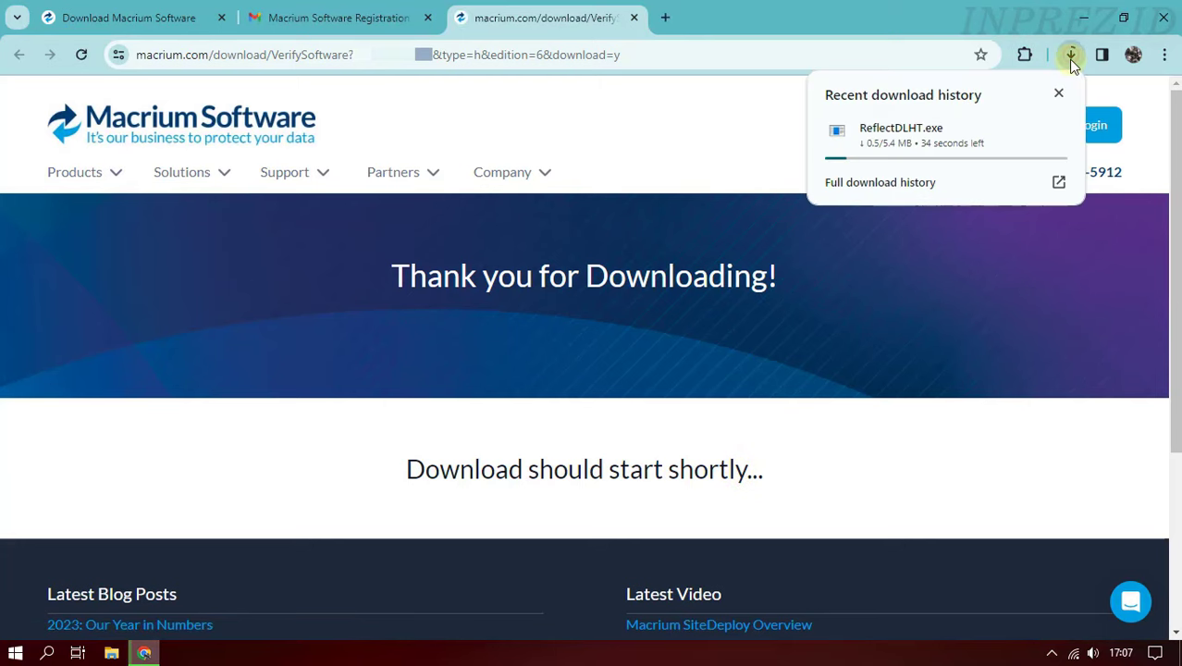
# - Run ReflectDLHT.exe and download the Reflect Home installer into the Desktop folder
pyautogui.click(897, 180)
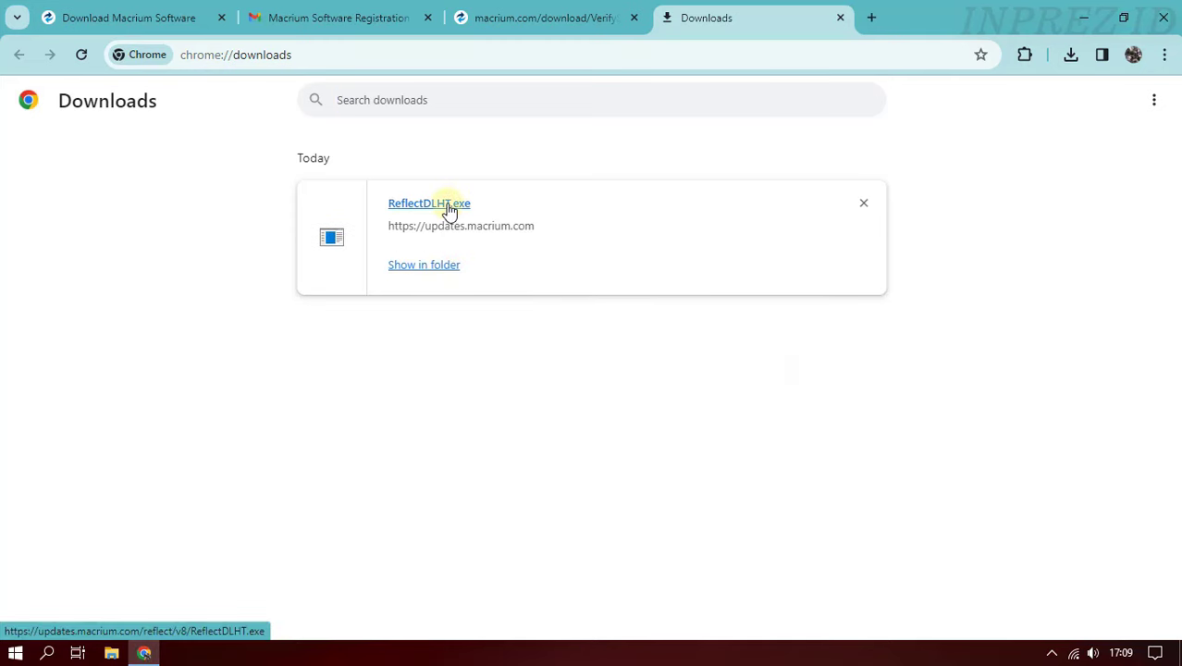
pyautogui.click(448, 204)
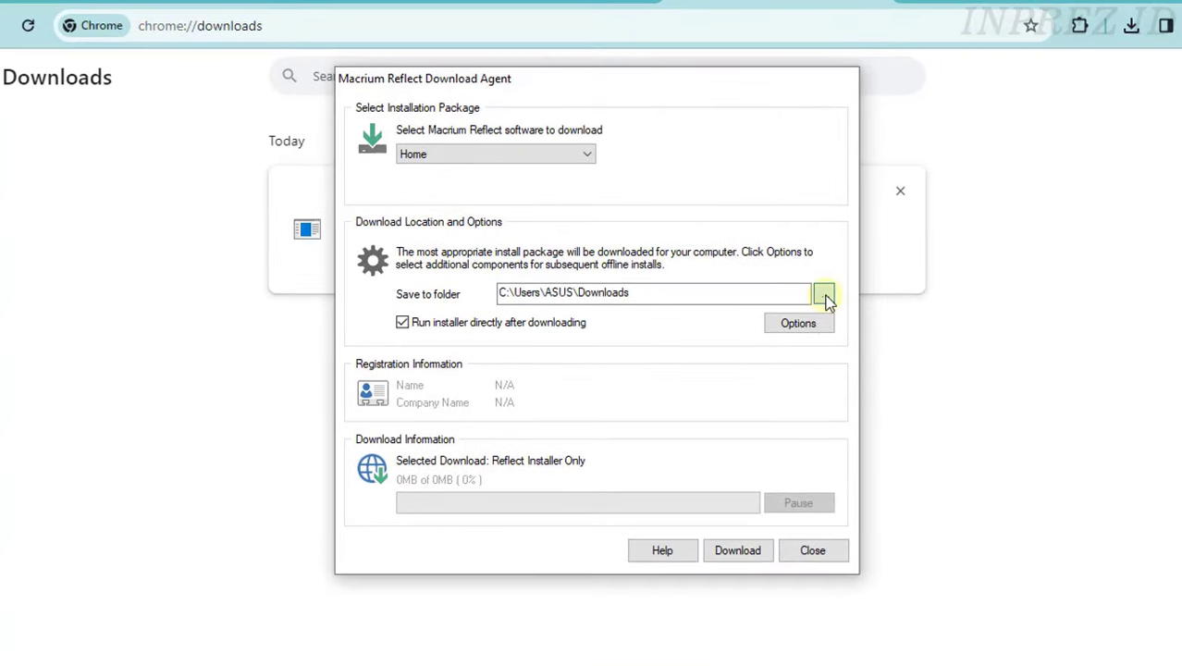
pyautogui.click(823, 295)
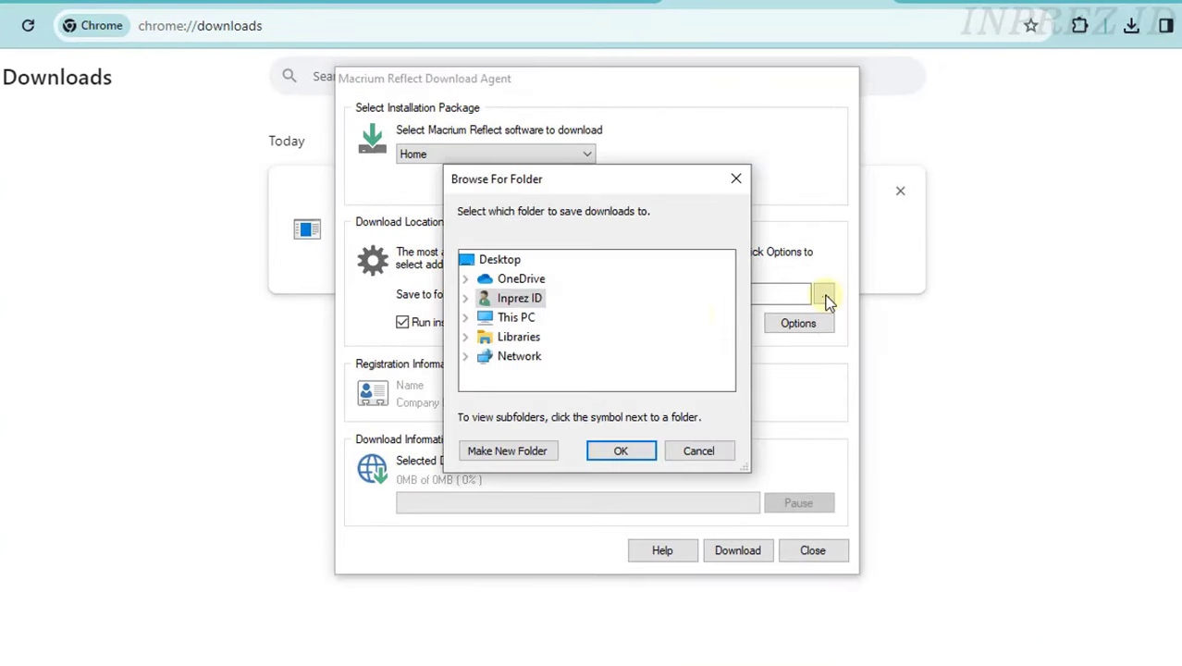
pyautogui.click(467, 320)
pyautogui.click(535, 296)
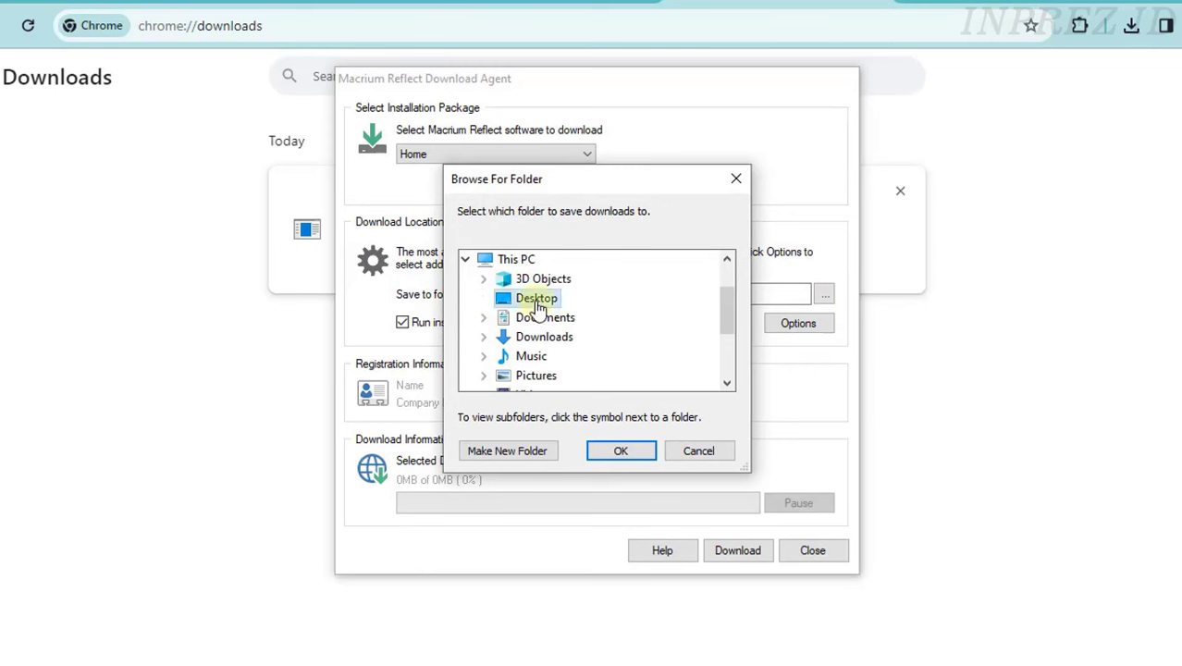
pyautogui.click(626, 451)
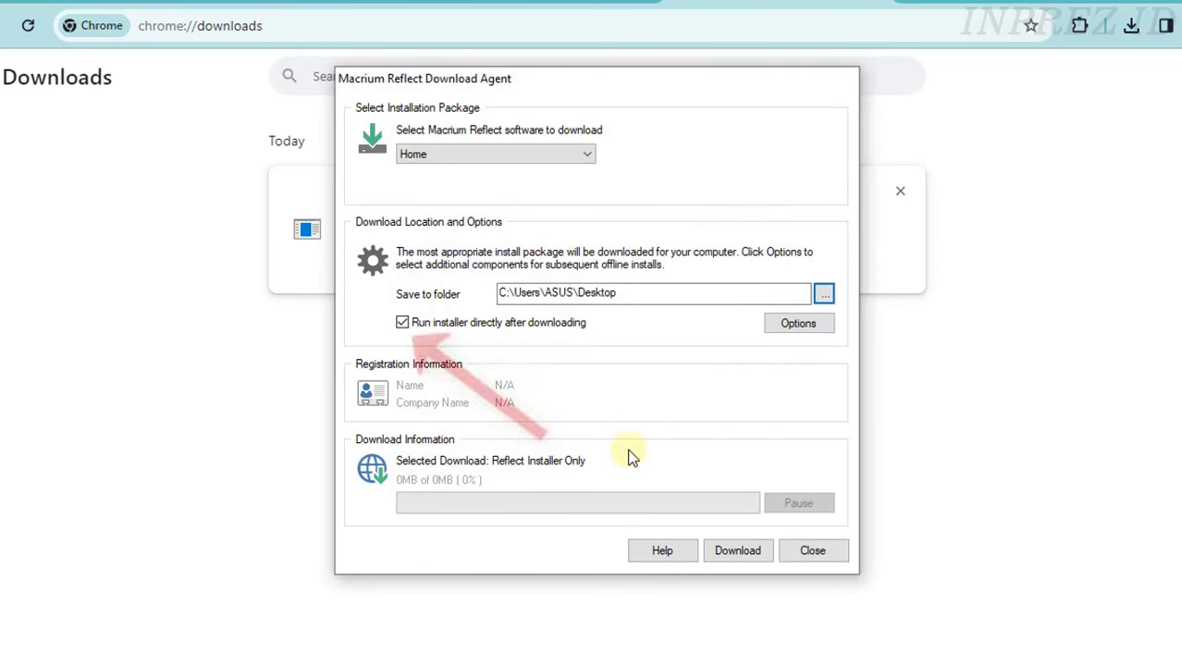
pyautogui.click(746, 555)
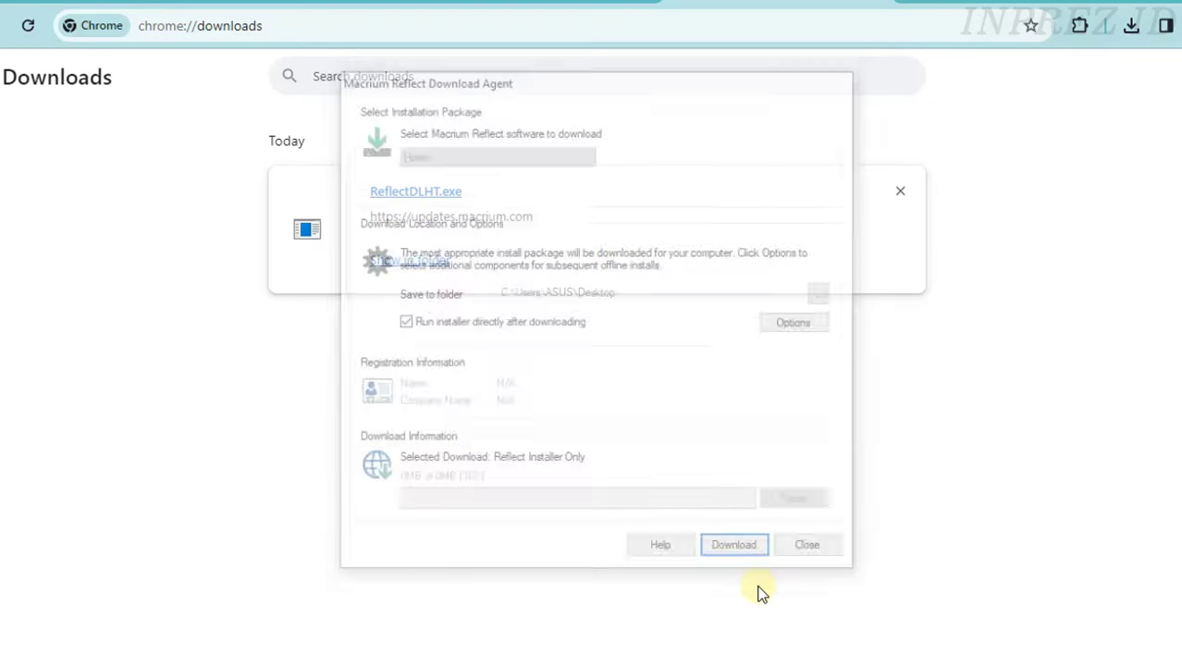
pyautogui.click(1079, 16)
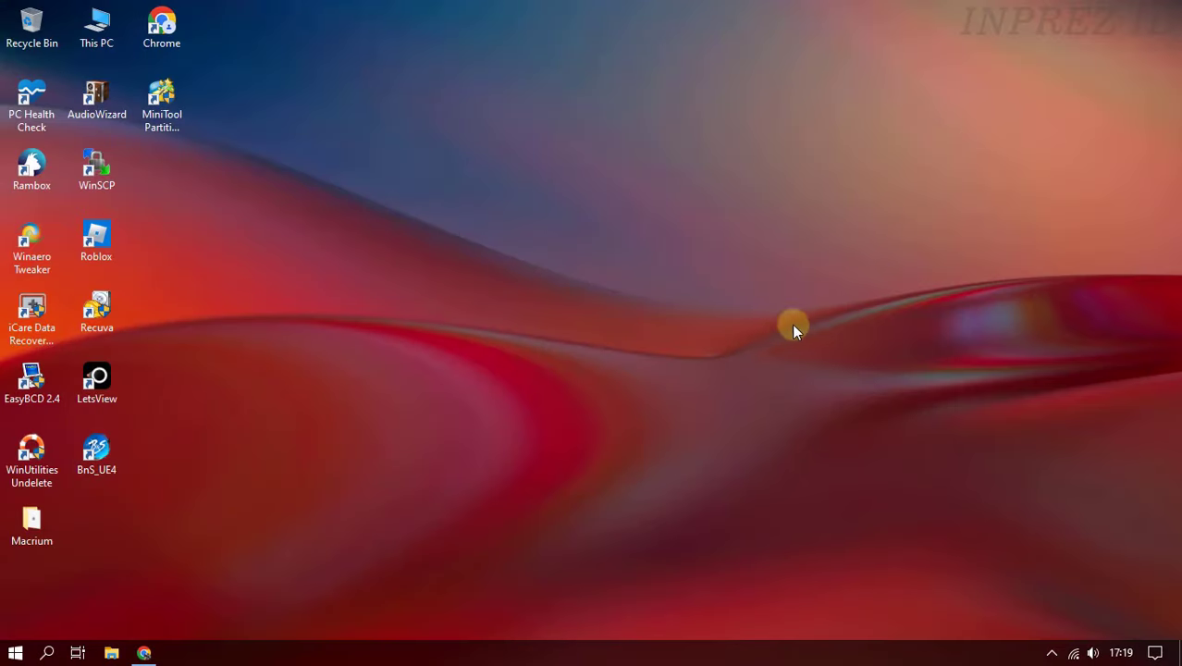
# - Run the desktop Macrium installer, approve the UAC prompt, and reach the v8.1.7784 Setup Wizard
pyautogui.doubleClick(38, 530)
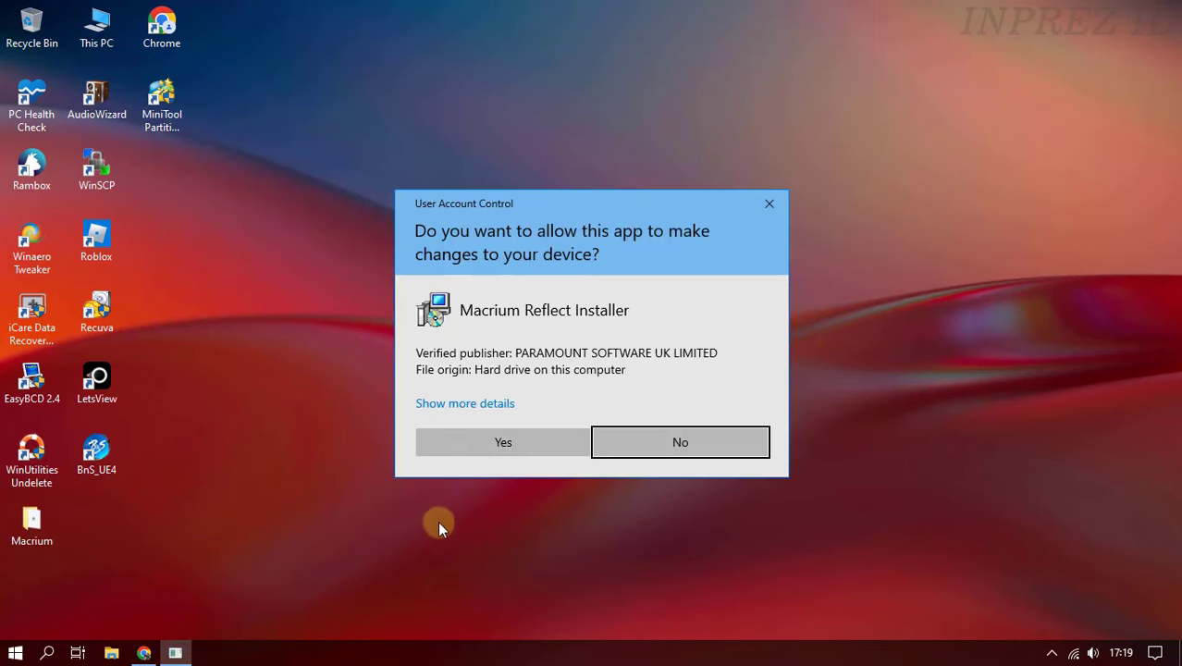
pyautogui.click(523, 453)
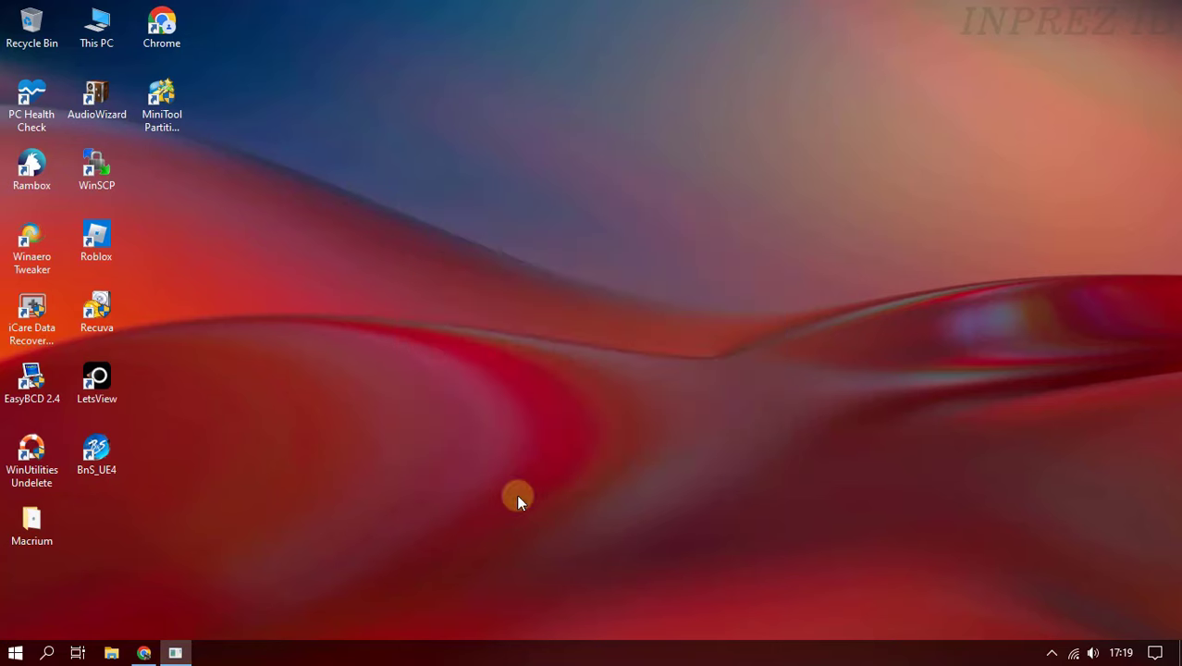
pyautogui.click(687, 441)
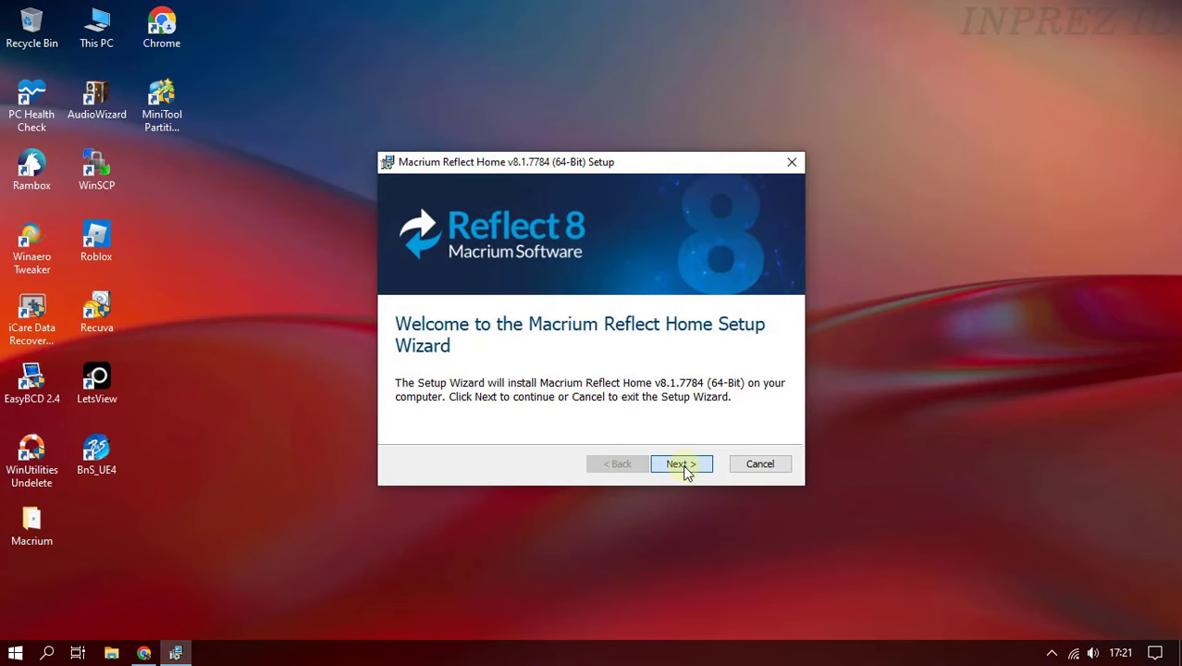
# - Accept the Macrium Reflect licence agreement
pyautogui.click(701, 471)
pyautogui.click(488, 400)
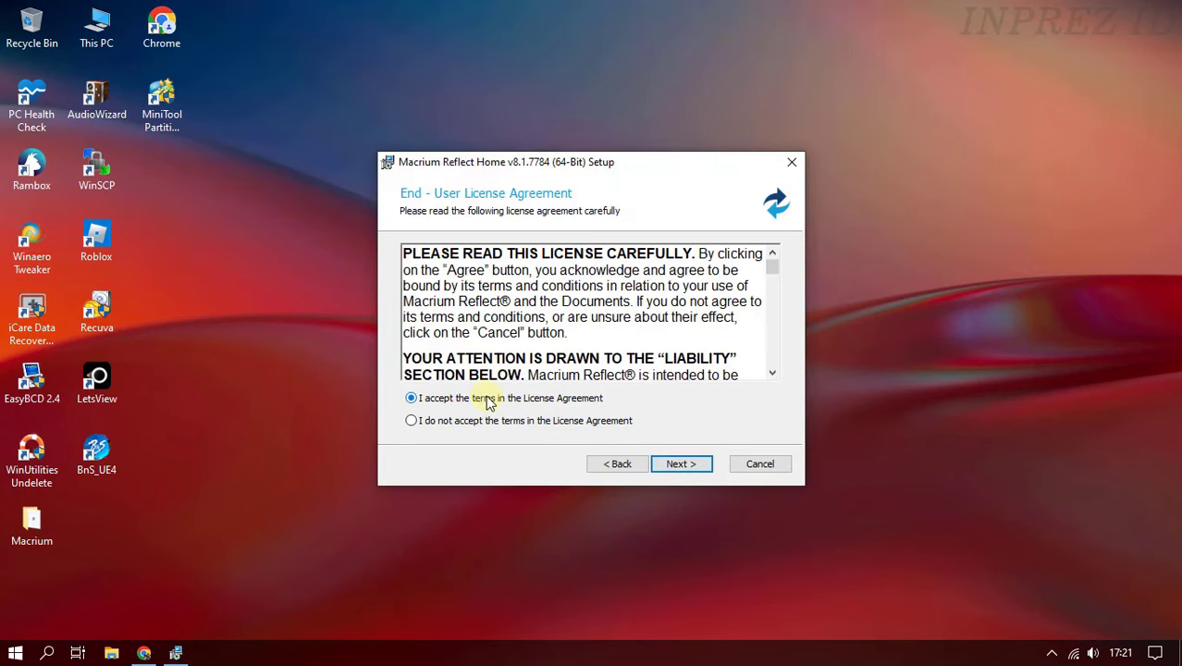
pyautogui.click(691, 469)
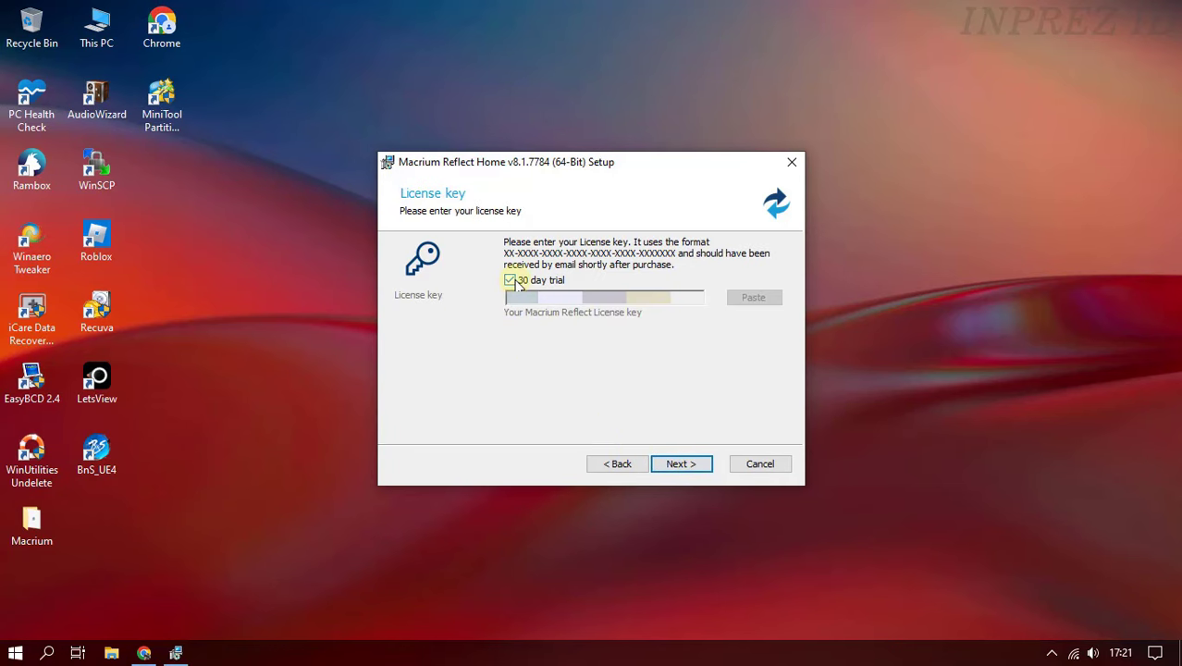
# - Choose the 30-day trial and enter the registration e-mail address, then return to Chrome
pyautogui.click(511, 280)
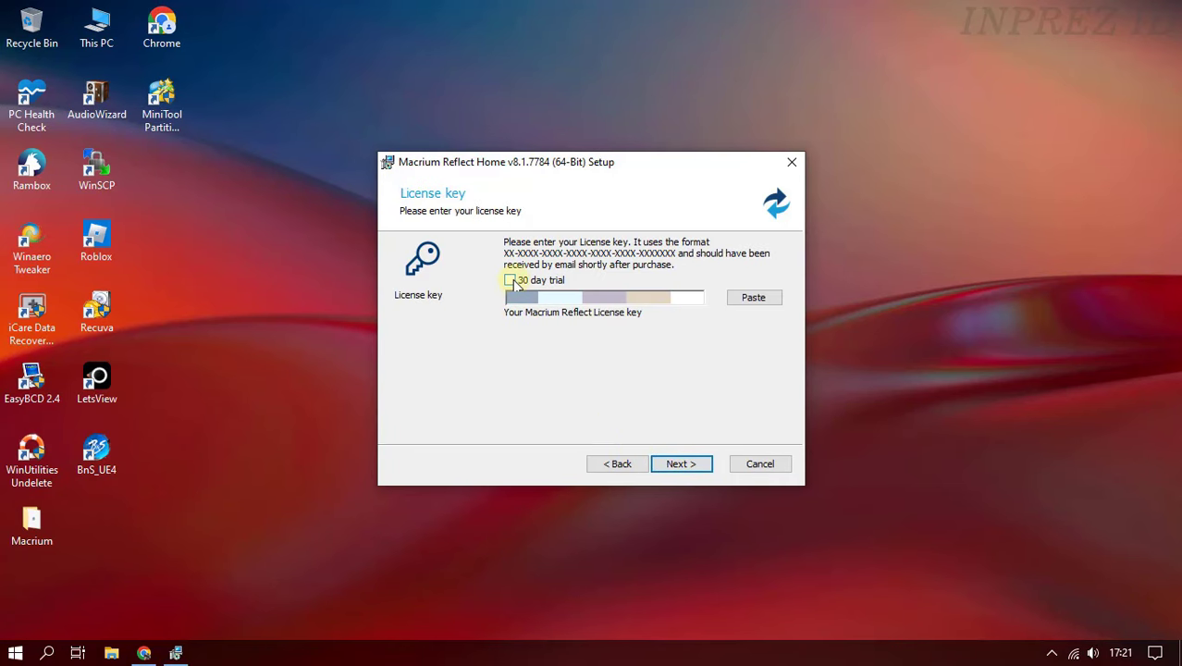
pyautogui.click(511, 281)
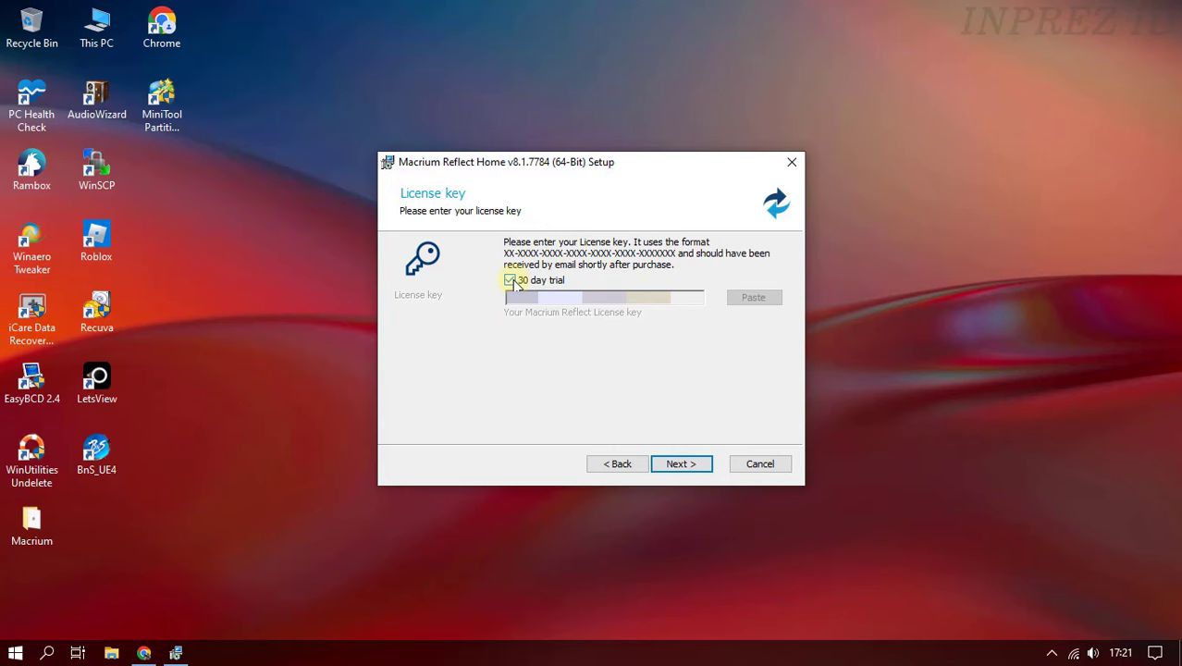
pyautogui.click(687, 467)
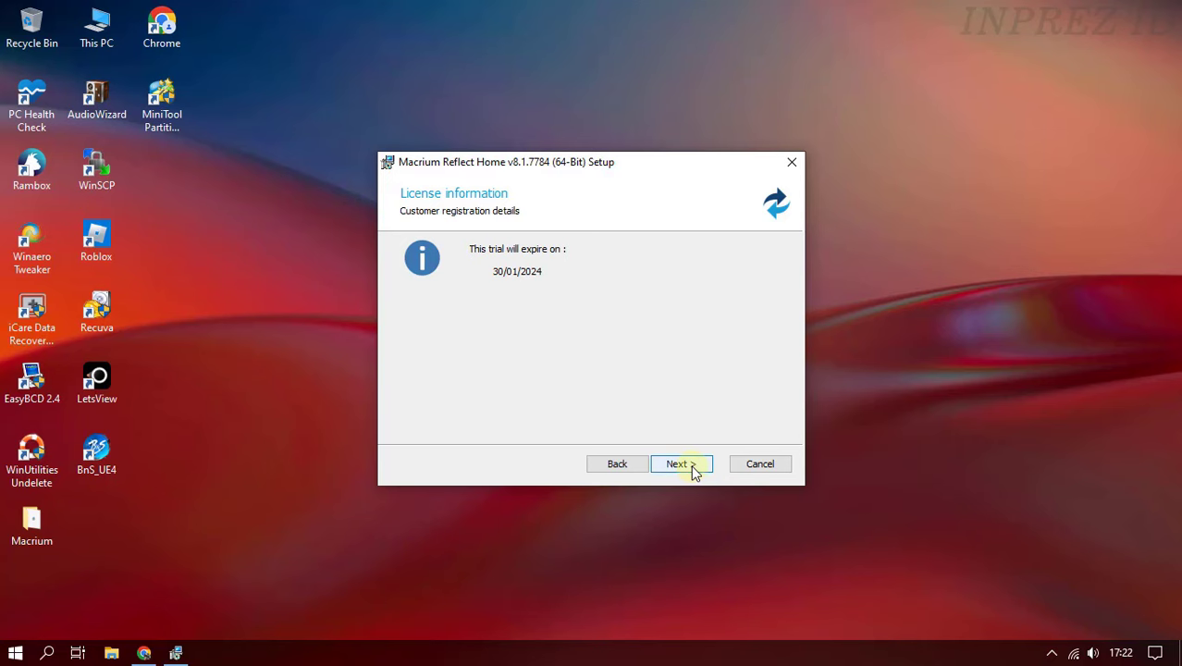
pyautogui.click(694, 469)
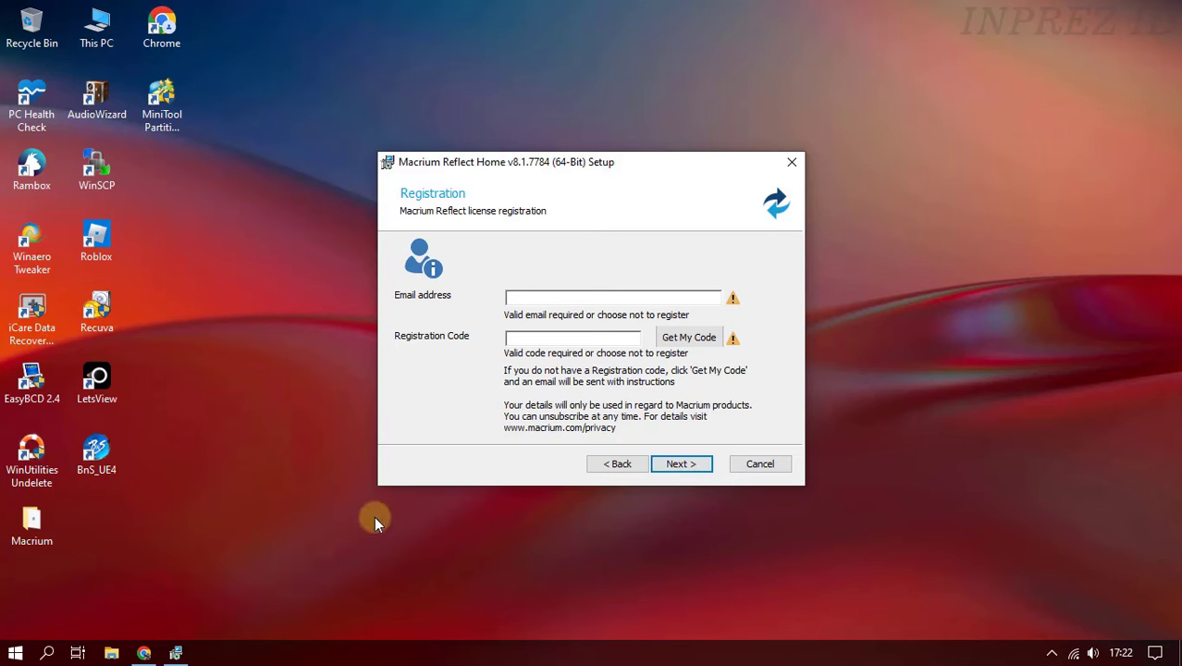
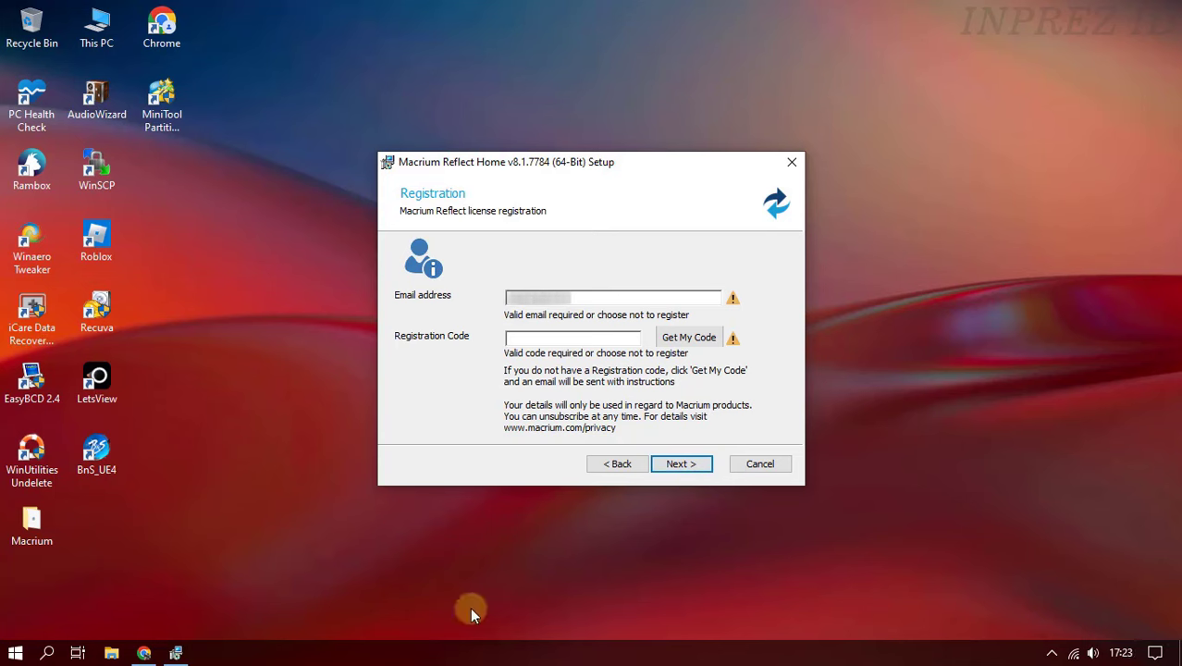
pyautogui.write('@gmail.com')
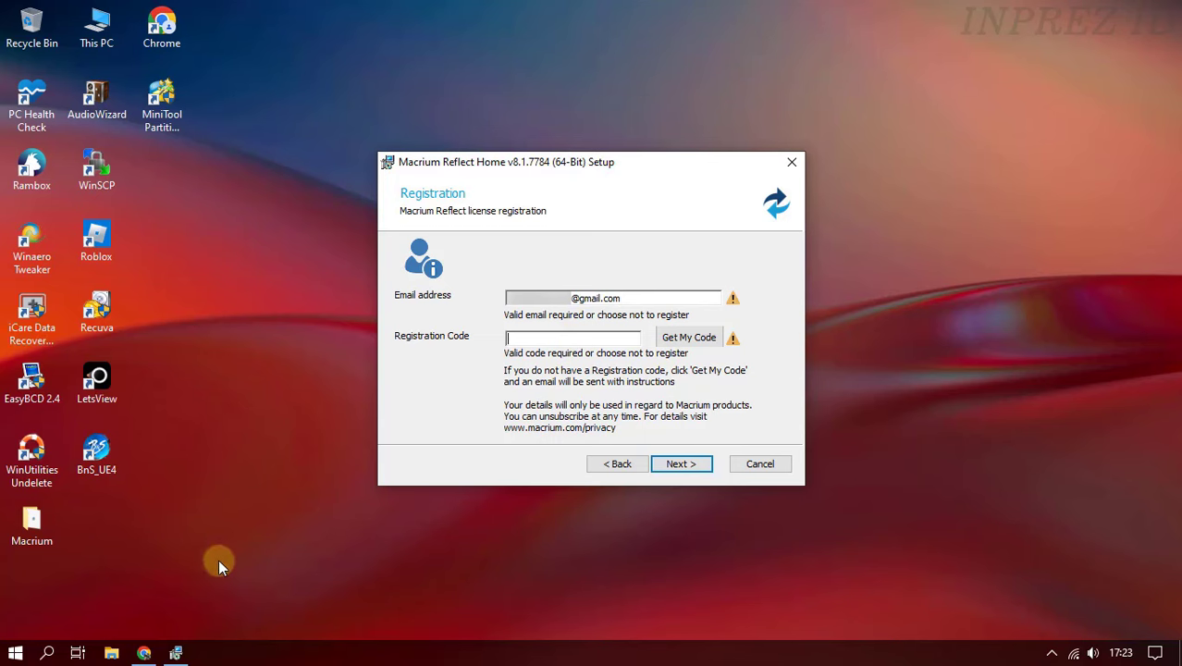
pyautogui.click(153, 655)
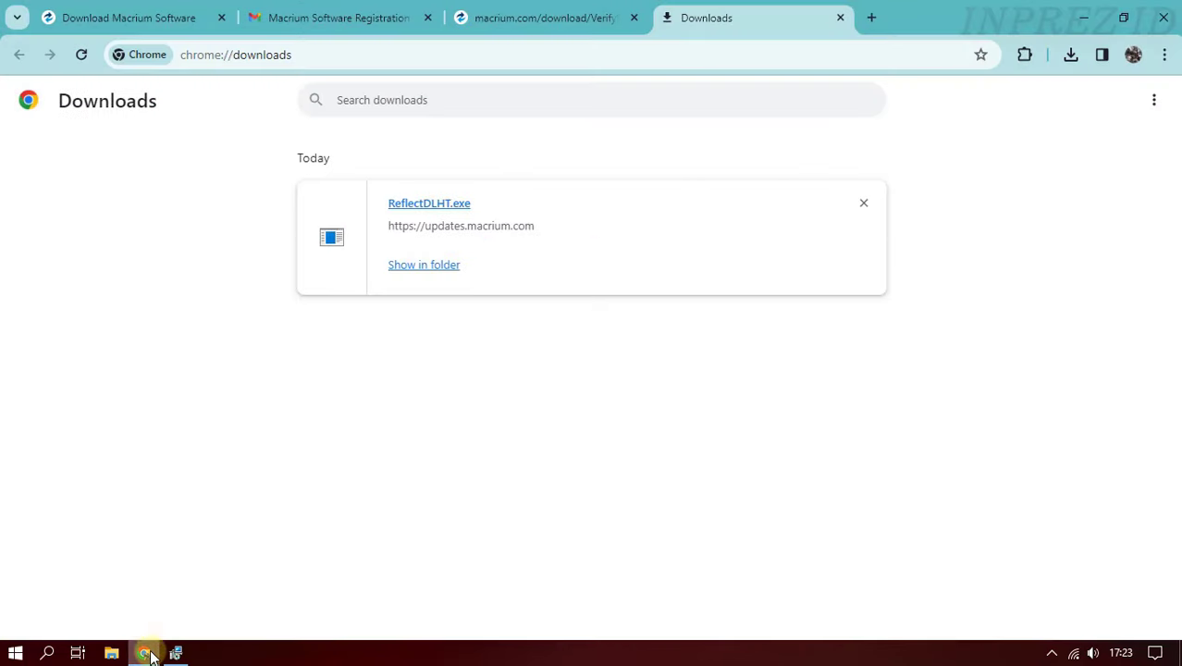
# - Copy the registration code from the Gmail email and return to the setup's code field
pyautogui.click(374, 19)
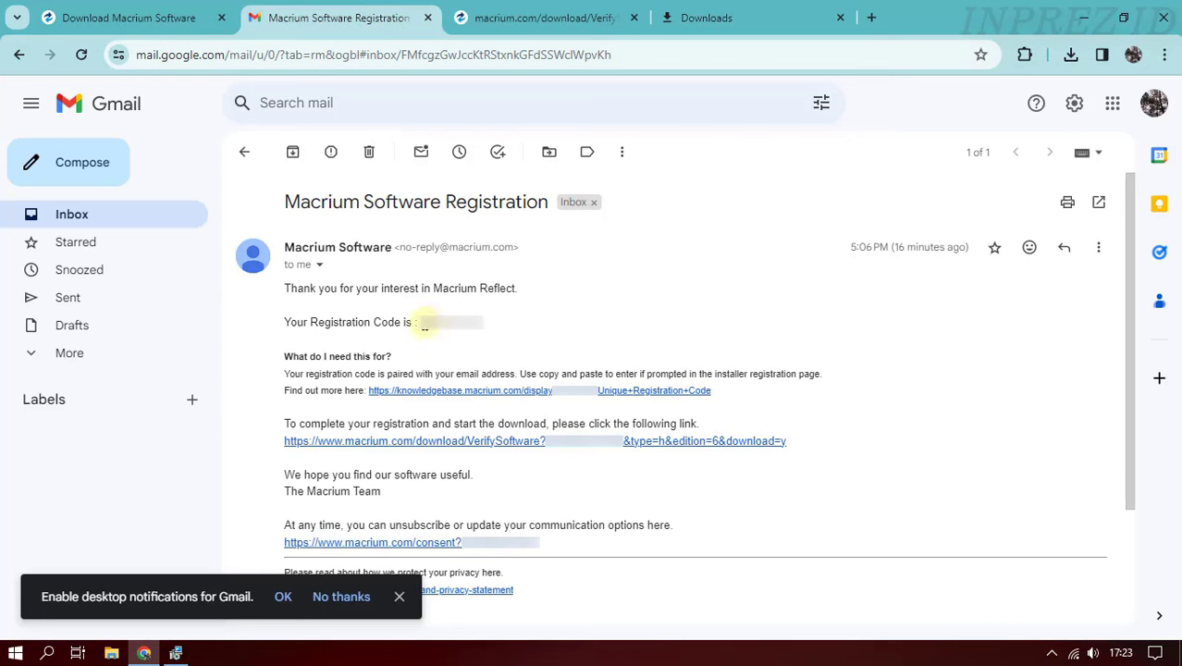
pyautogui.moveTo(422, 323); pyautogui.dragTo(483, 321)
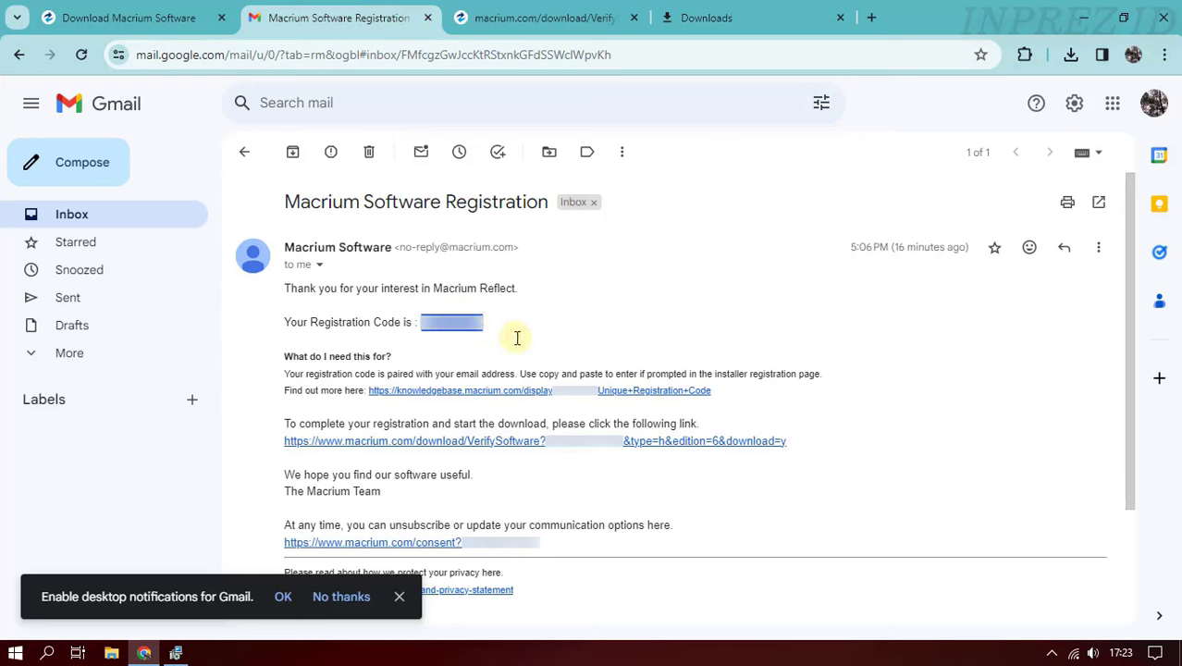
pyautogui.rightClick(471, 326)
pyautogui.click(530, 341)
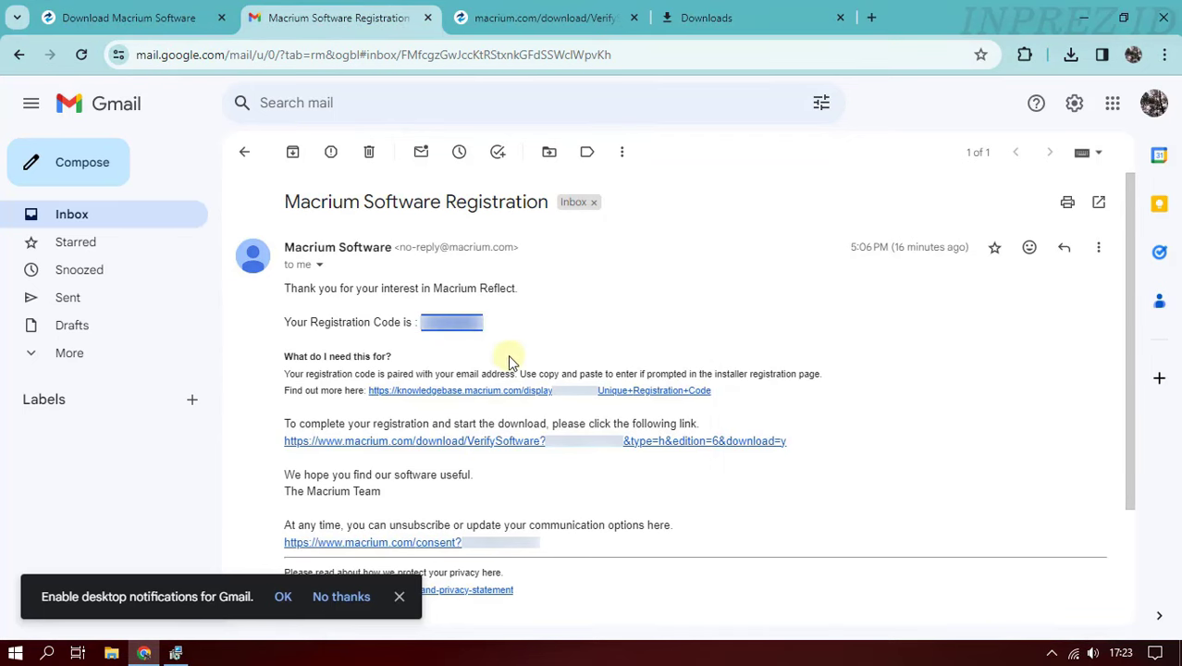
pyautogui.click(1085, 18)
pyautogui.click(611, 339)
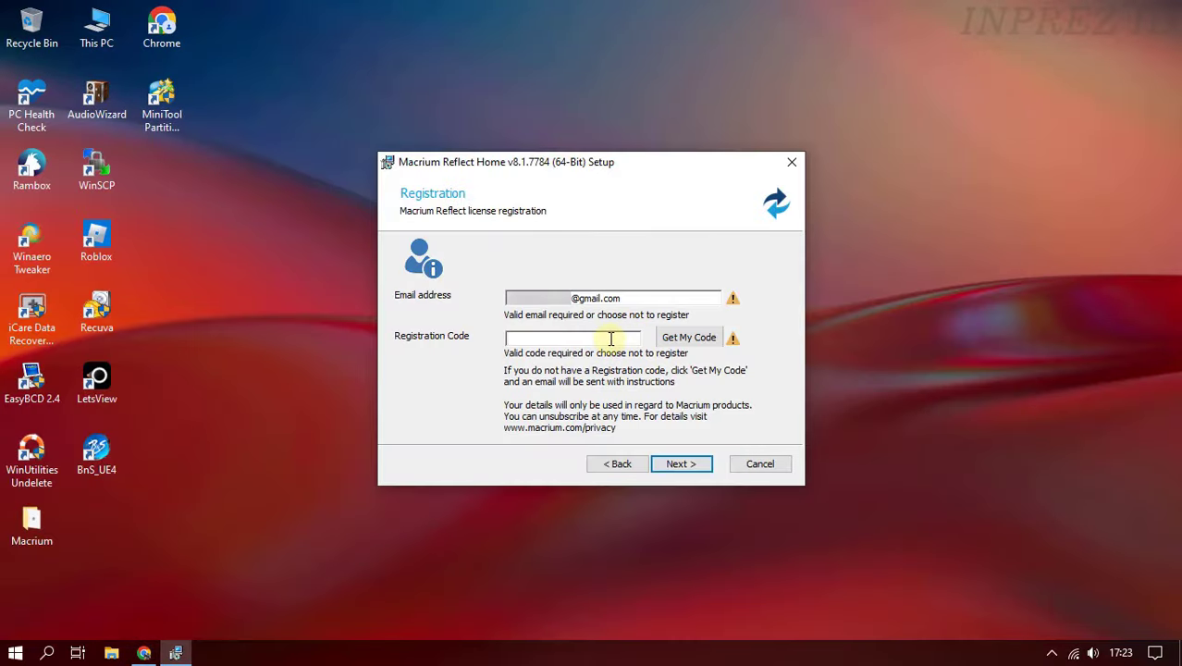
# - Paste the registration code, untick Install CBT and Install Image Guardian, and install
pyautogui.hotkey('ctrl', 'v')
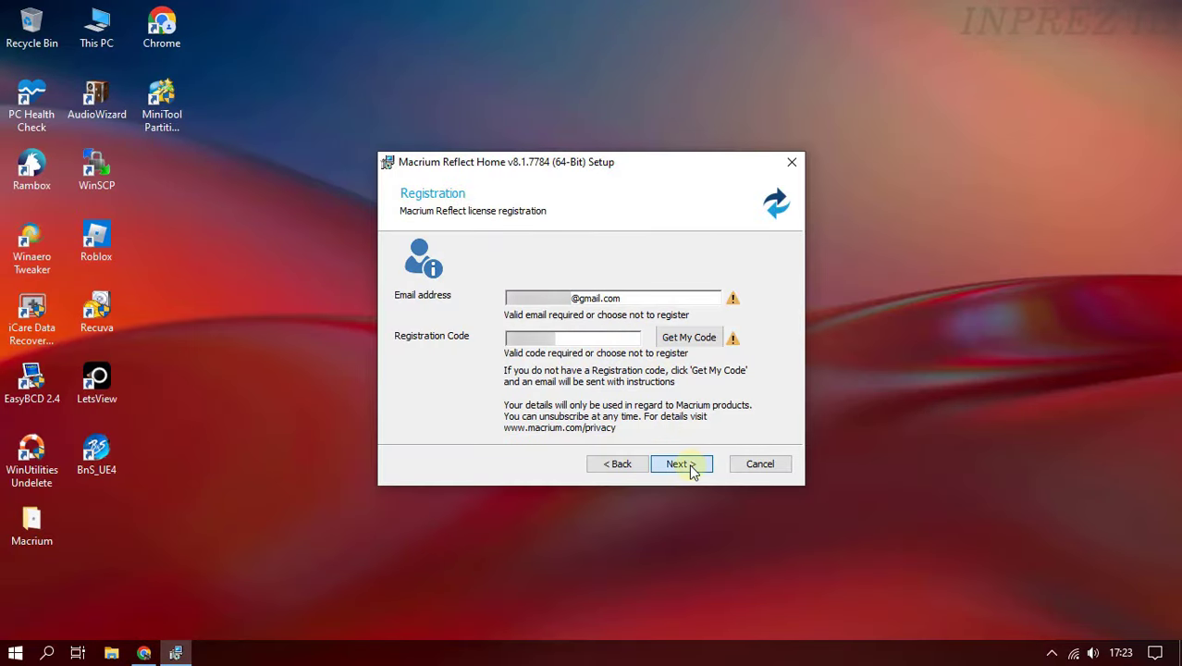
pyautogui.click(683, 463)
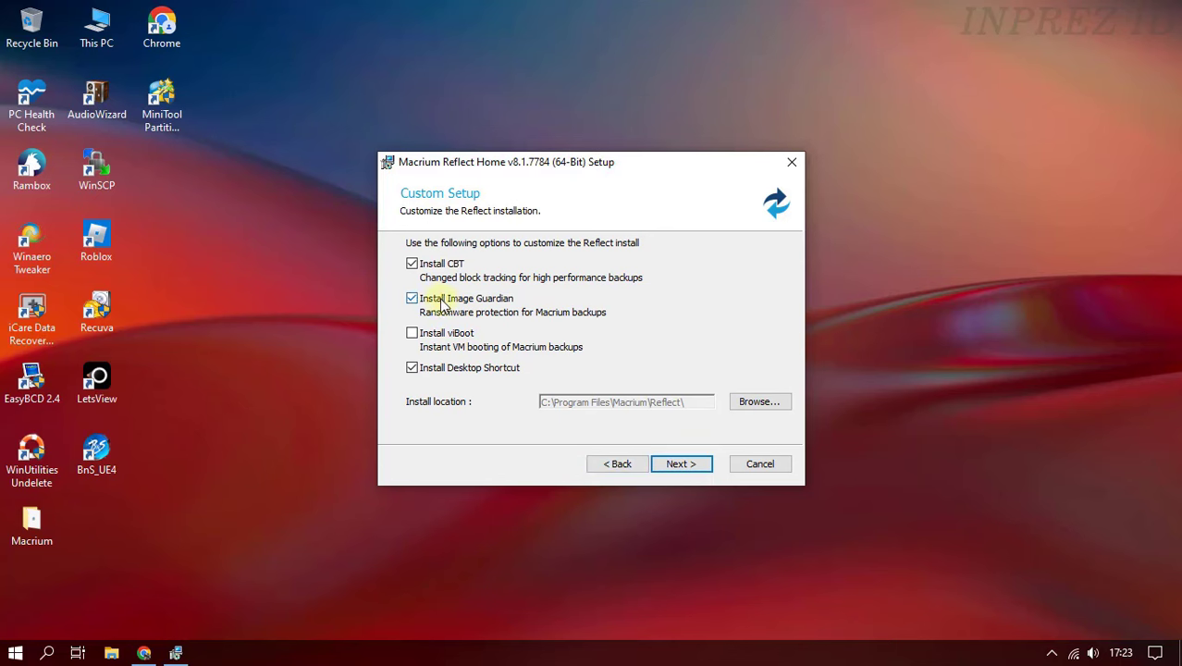
pyautogui.click(411, 264)
pyautogui.click(412, 298)
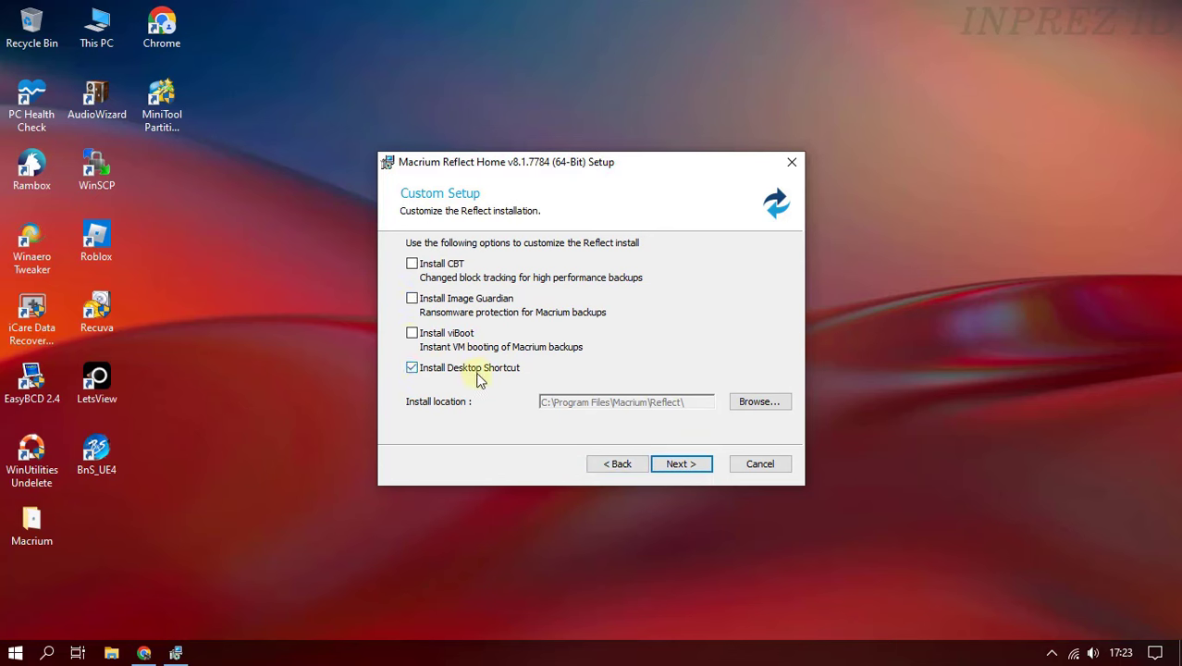
pyautogui.click(685, 466)
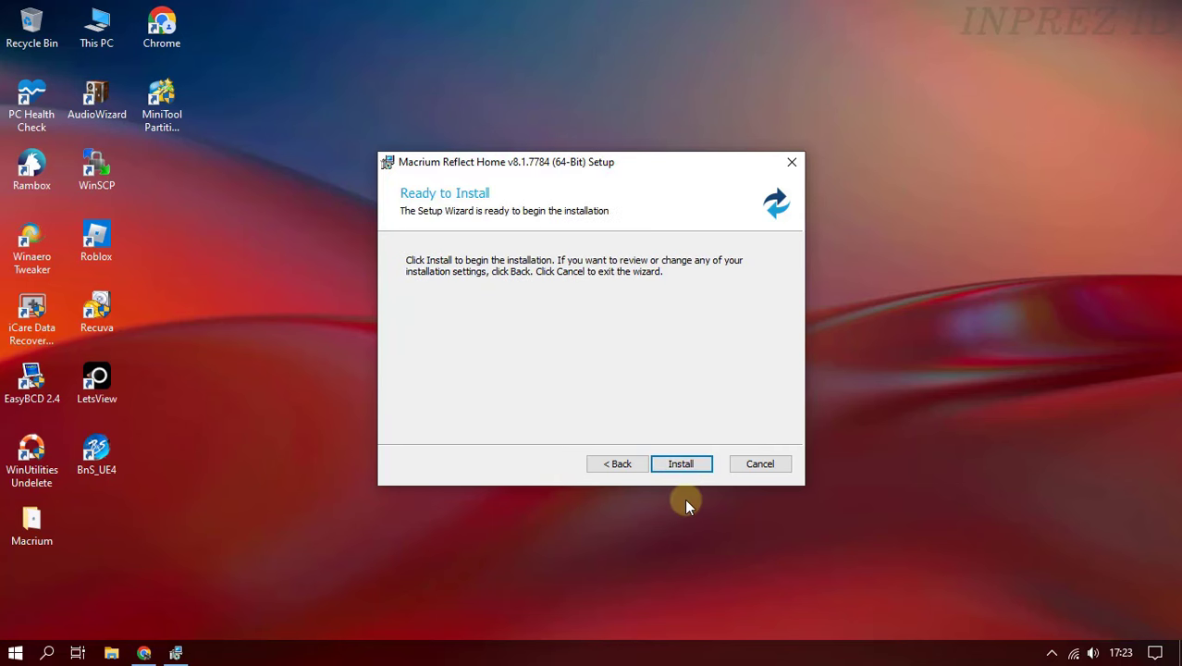
pyautogui.click(684, 466)
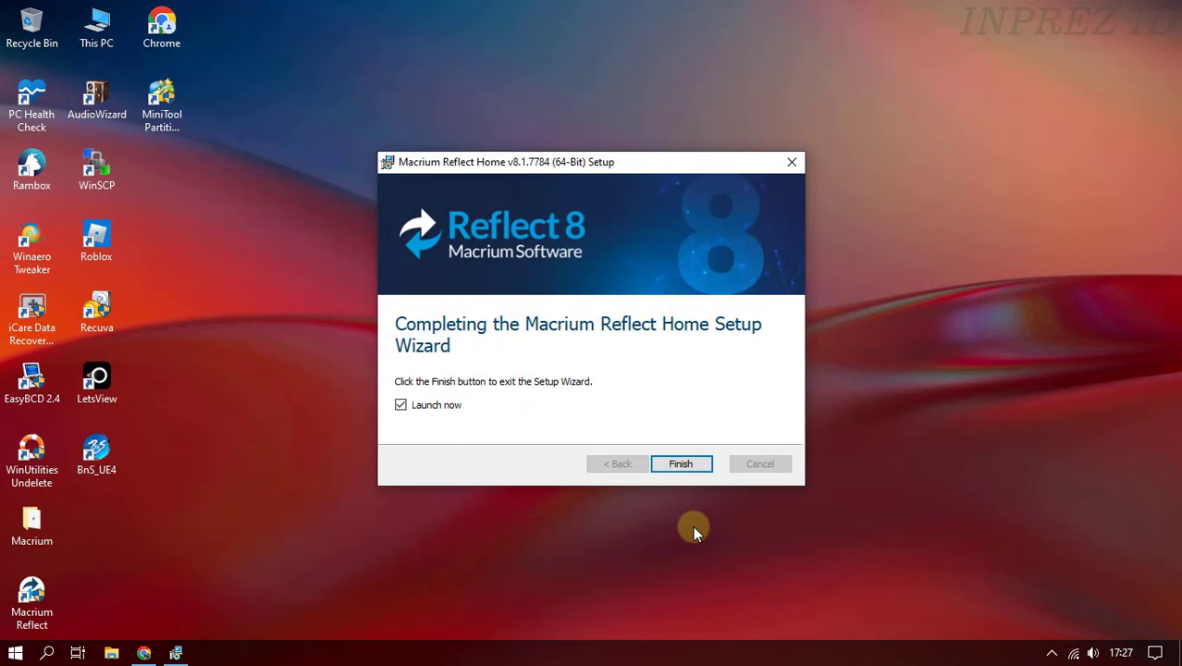
# - Finish setup with Launch now ticked so Reflect opens listing Disk 1 and Disk 2
pyautogui.click(685, 464)
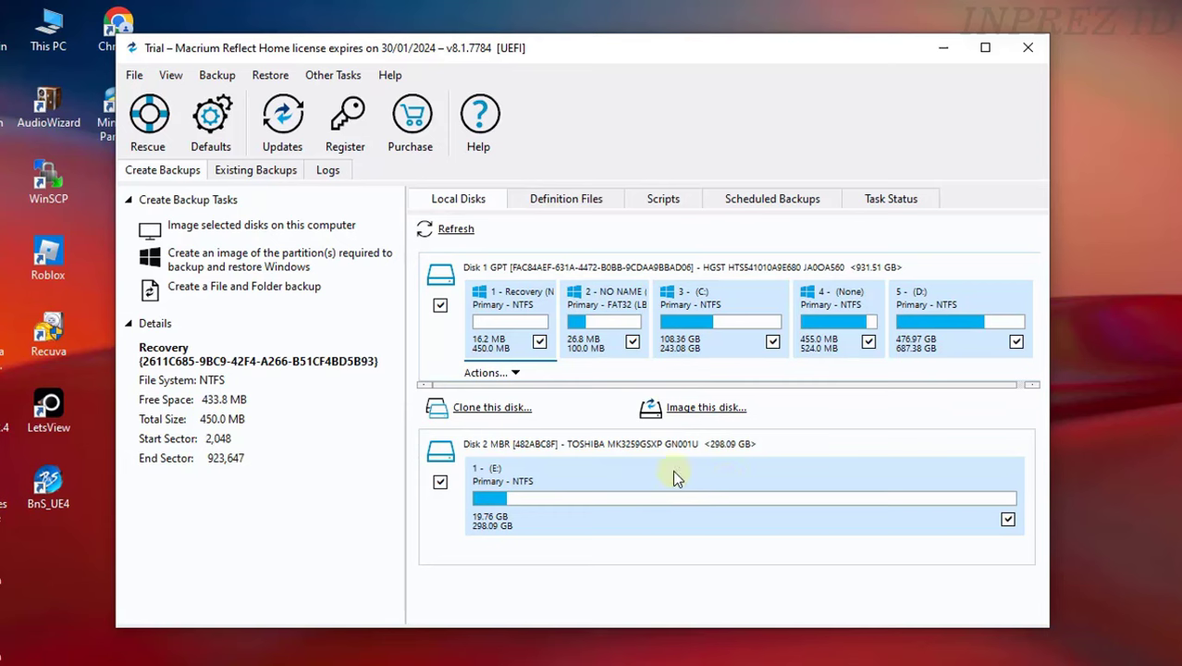
# - Clone Disk 1 GPT as source onto the 298.09 GB Toshiba Disk 2 destination
pyautogui.click(516, 414)
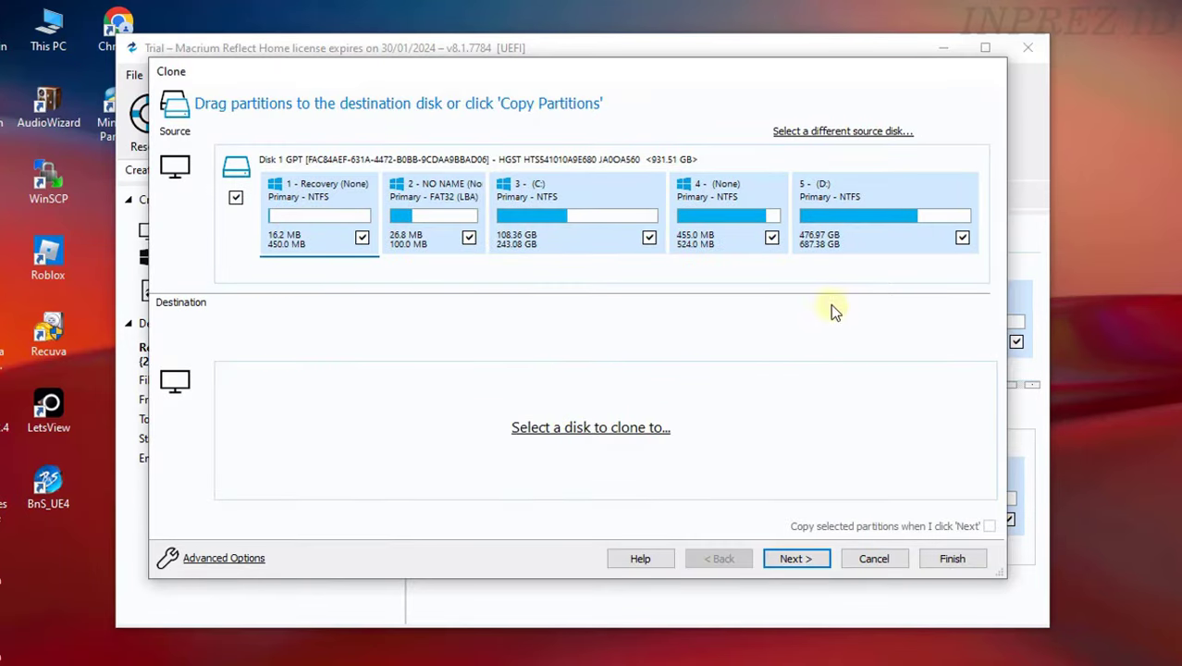
pyautogui.click(843, 135)
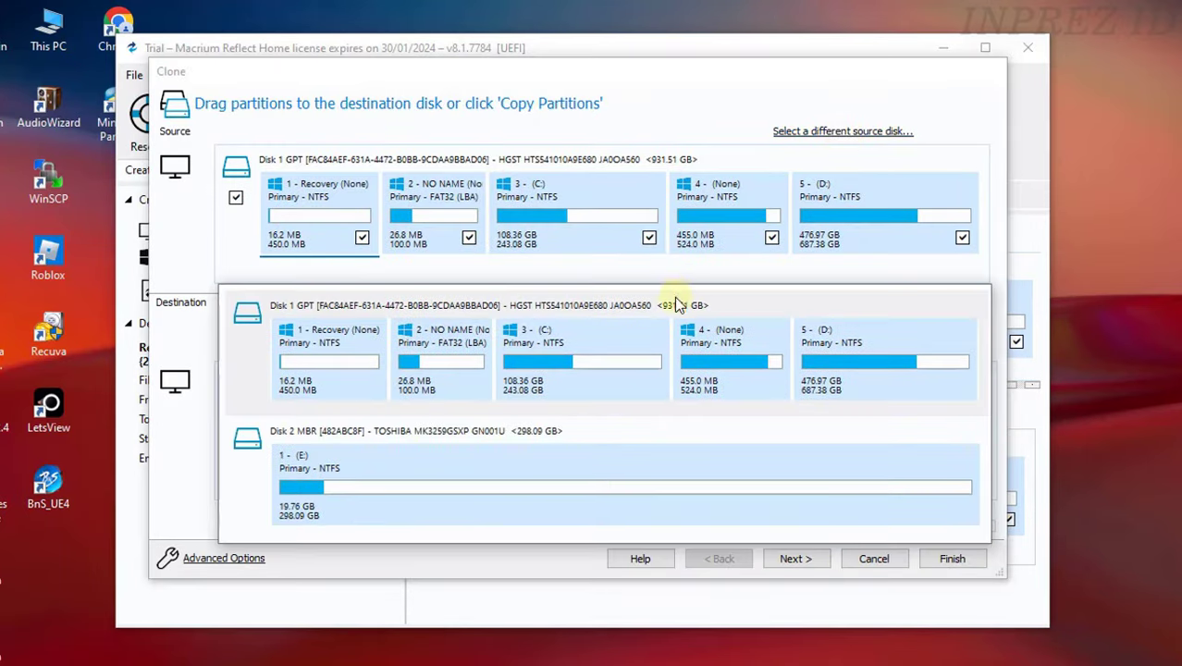
pyautogui.click(601, 380)
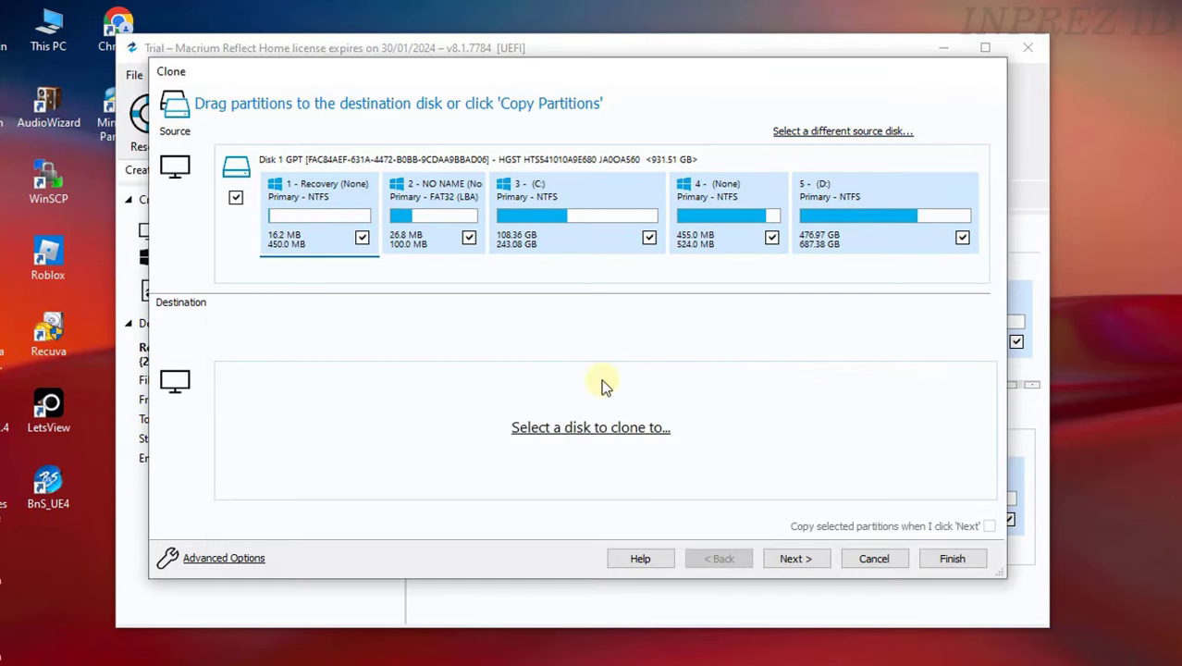
pyautogui.click(597, 431)
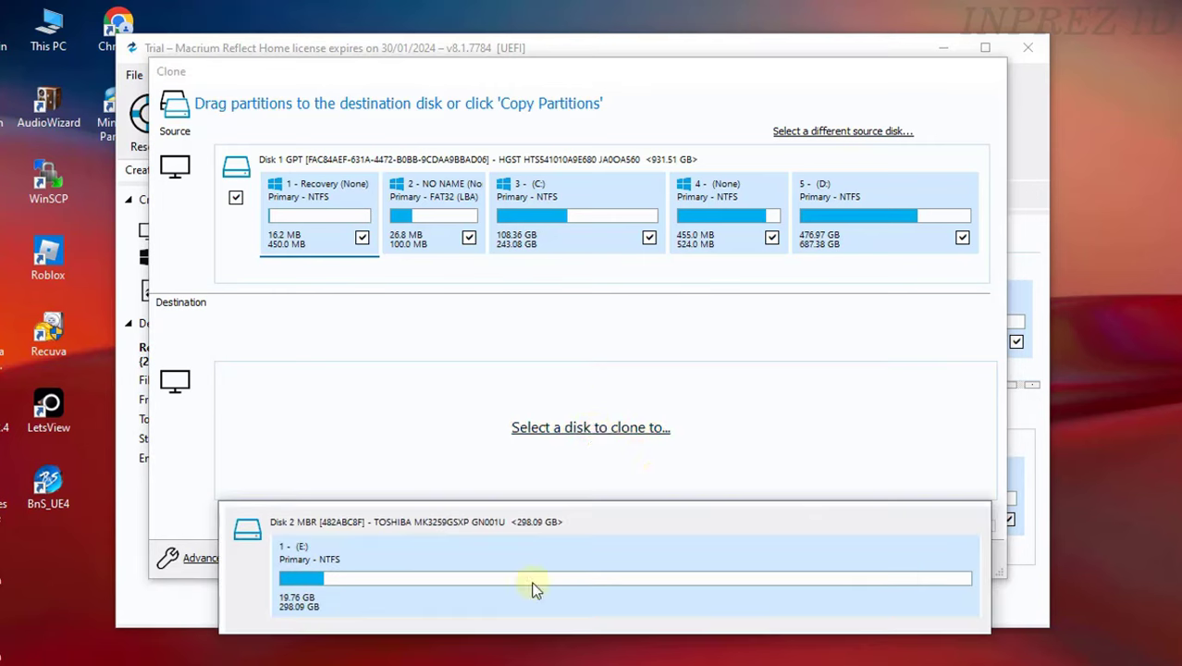
pyautogui.click(555, 568)
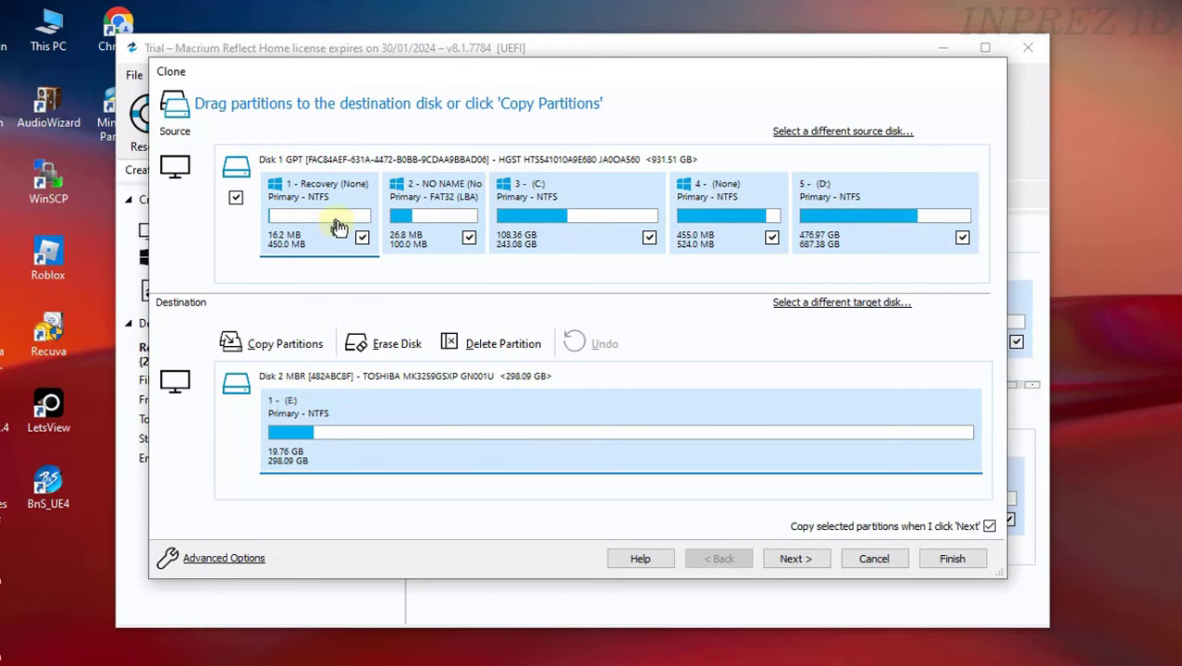
pyautogui.moveTo(339, 227); pyautogui.dragTo(386, 424)
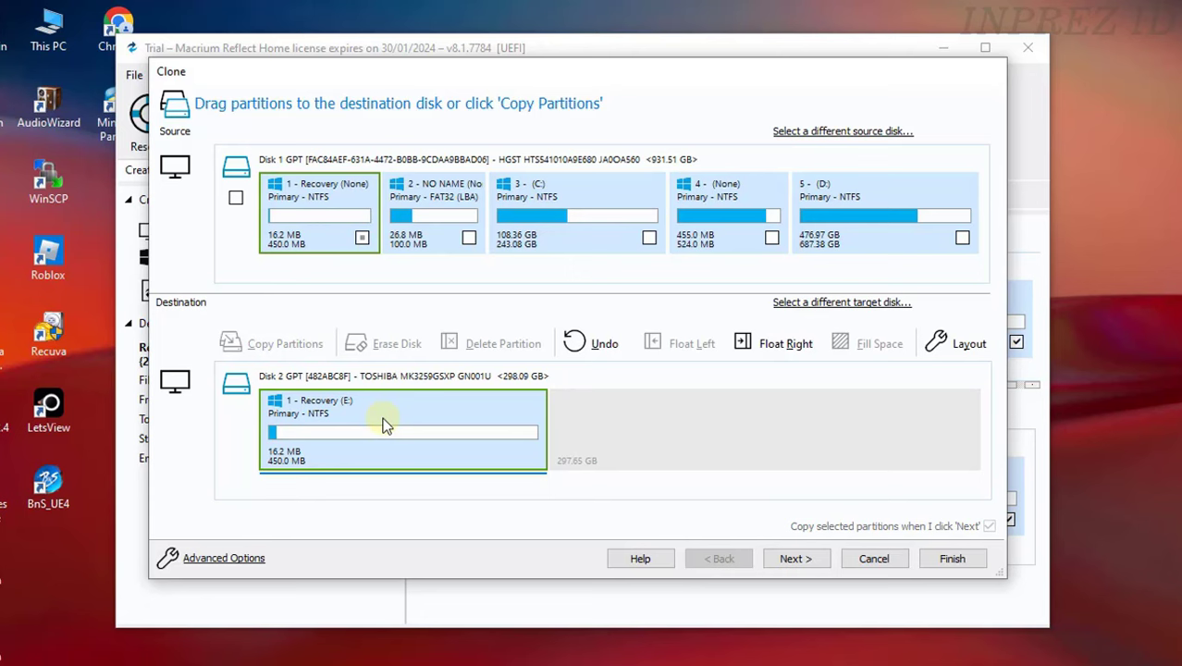
pyautogui.moveTo(437, 242); pyautogui.dragTo(617, 440)
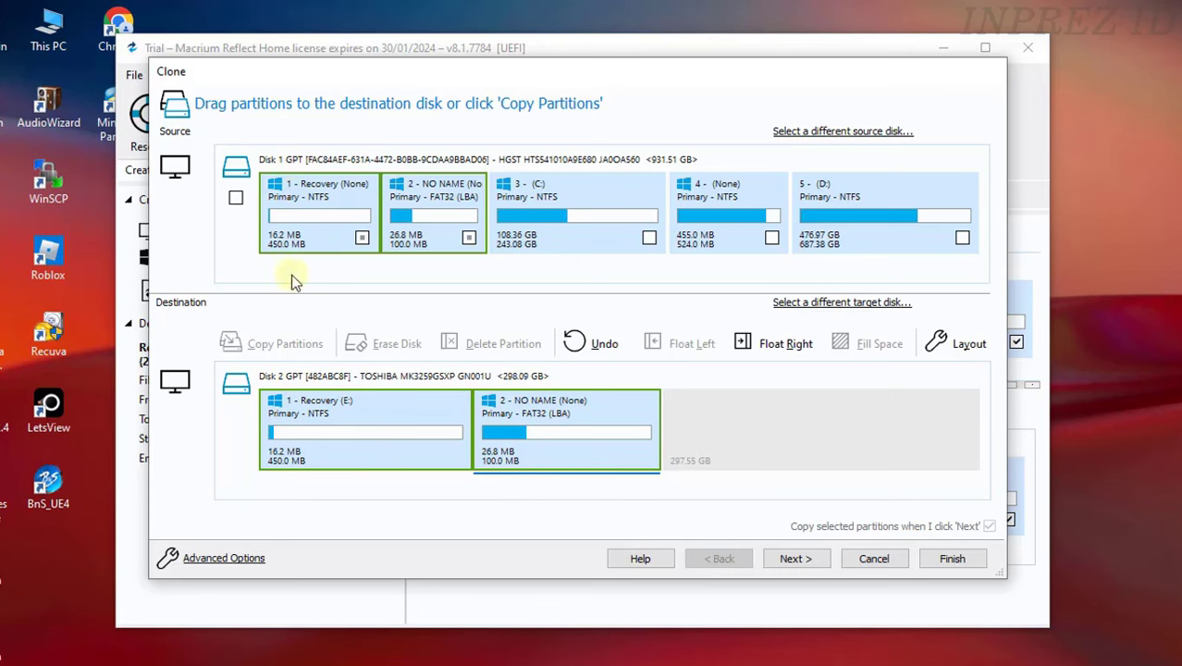
pyautogui.click(592, 346)
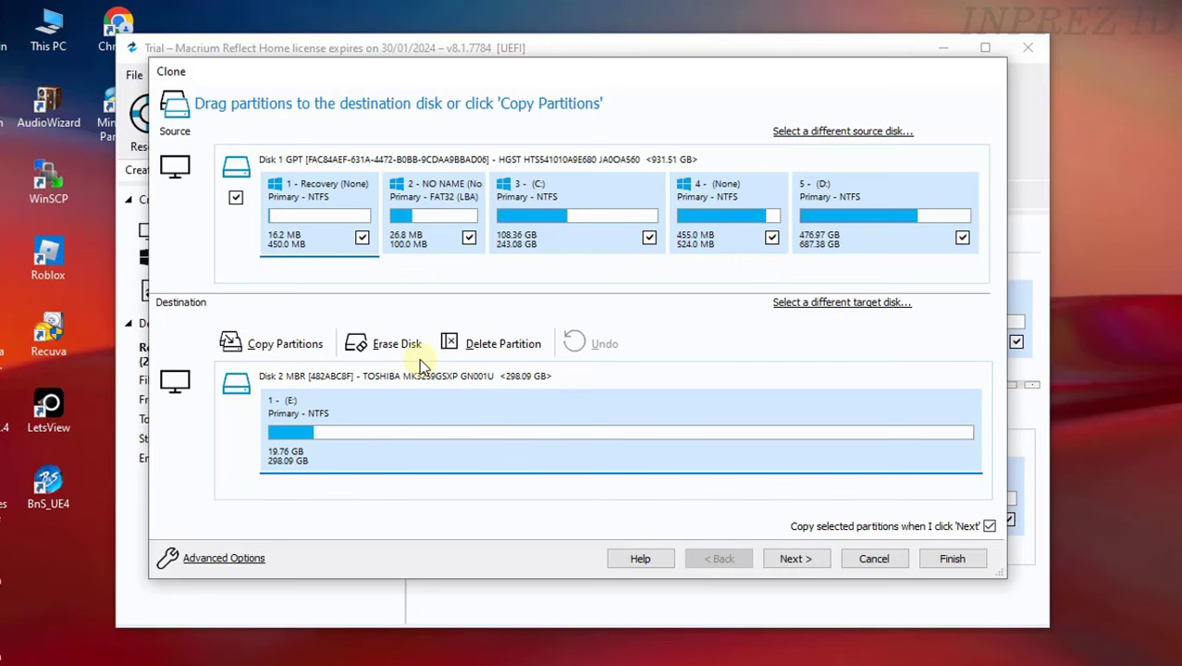
# - Erase Disk 2 and copy partitions 1–4 (Recovery, NO NAME FAT32, C:, partition 4) onto it
pyautogui.click(394, 345)
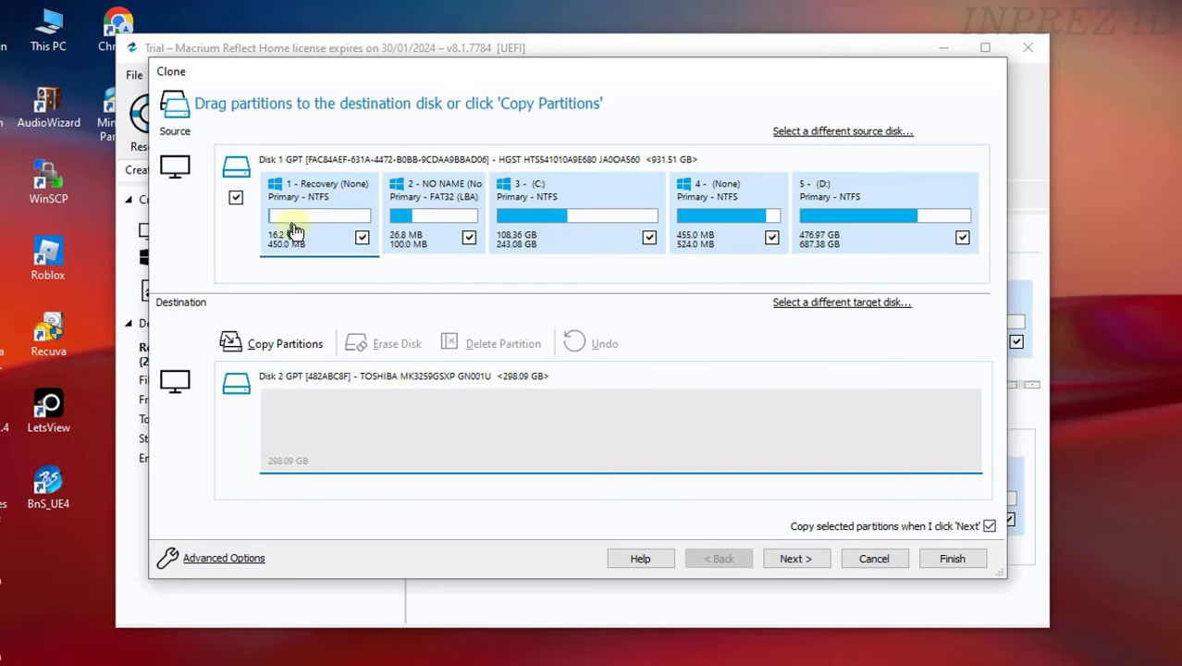
pyautogui.moveTo(310, 228); pyautogui.dragTo(333, 433)
pyautogui.moveTo(441, 228); pyautogui.dragTo(584, 389)
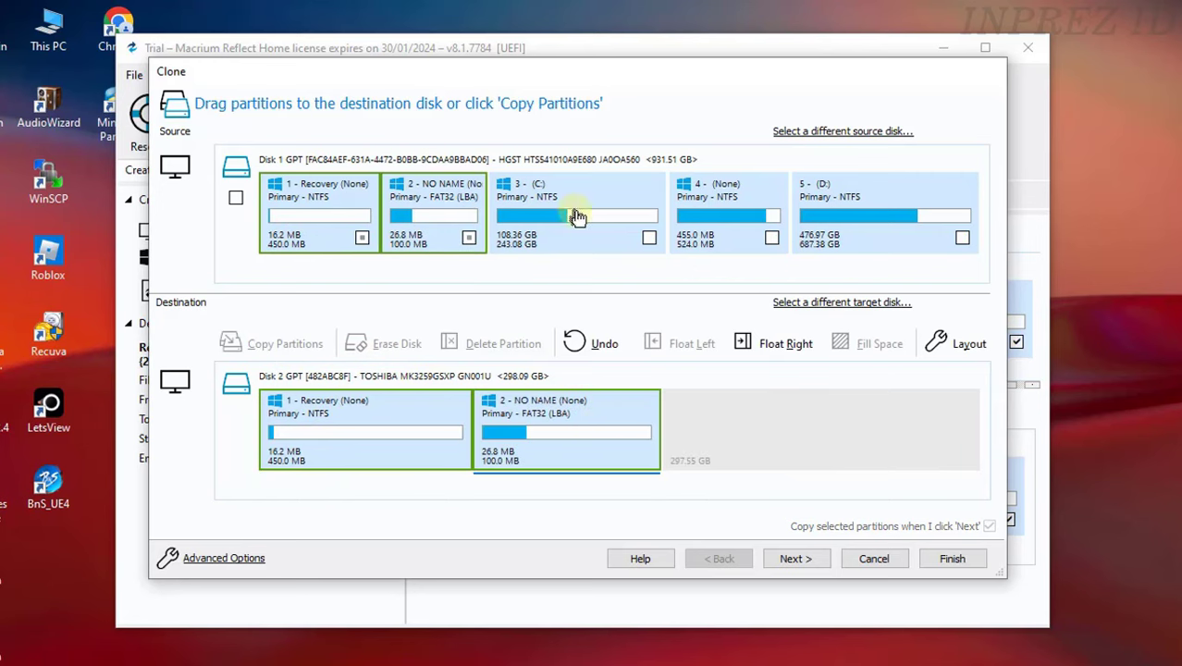
pyautogui.moveTo(576, 217); pyautogui.dragTo(746, 438)
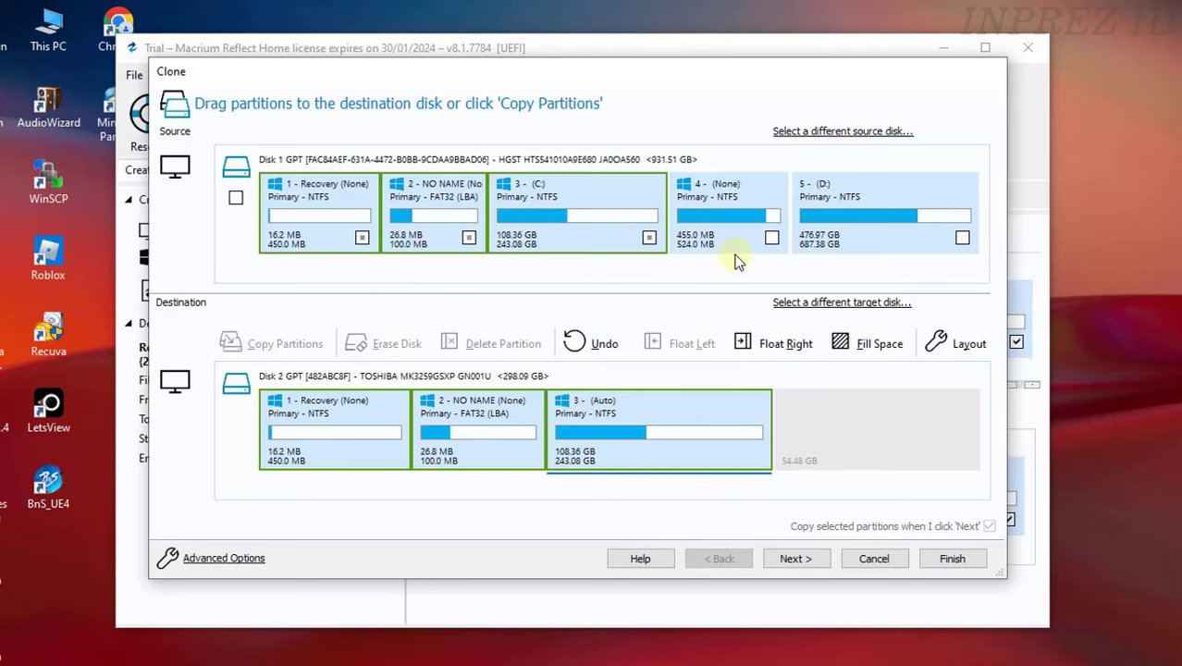
pyautogui.moveTo(750, 230); pyautogui.dragTo(860, 446)
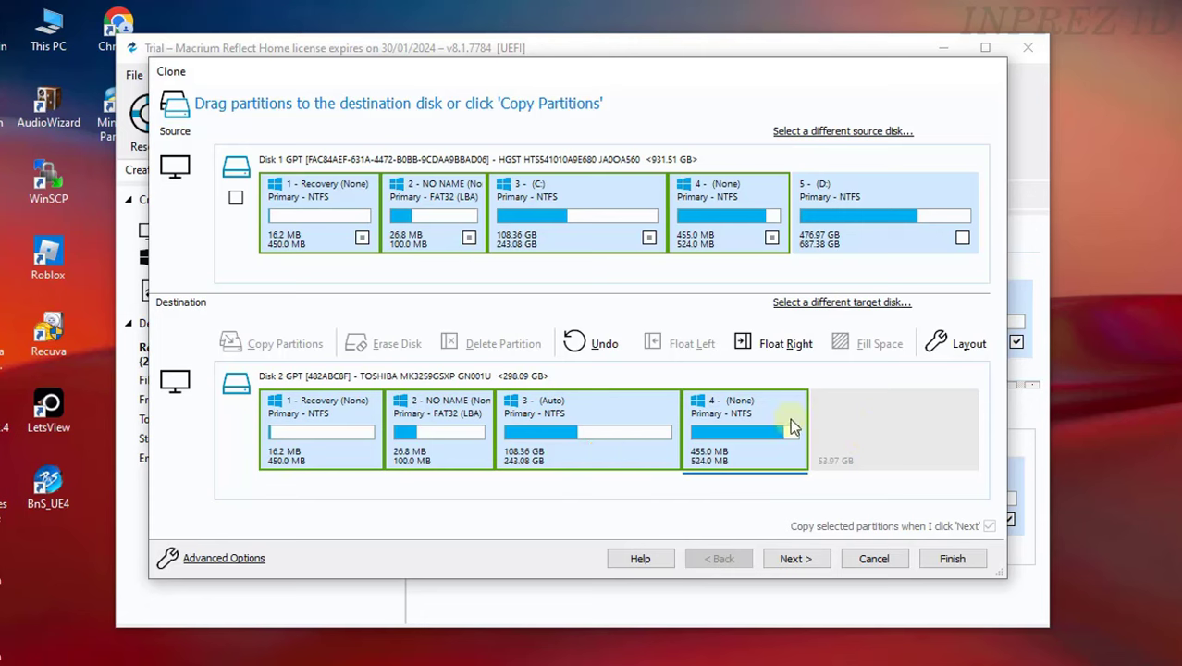
# - Float partition 4 right, expand the C: copy to fill free space, then cancel the clone
pyautogui.click(787, 345)
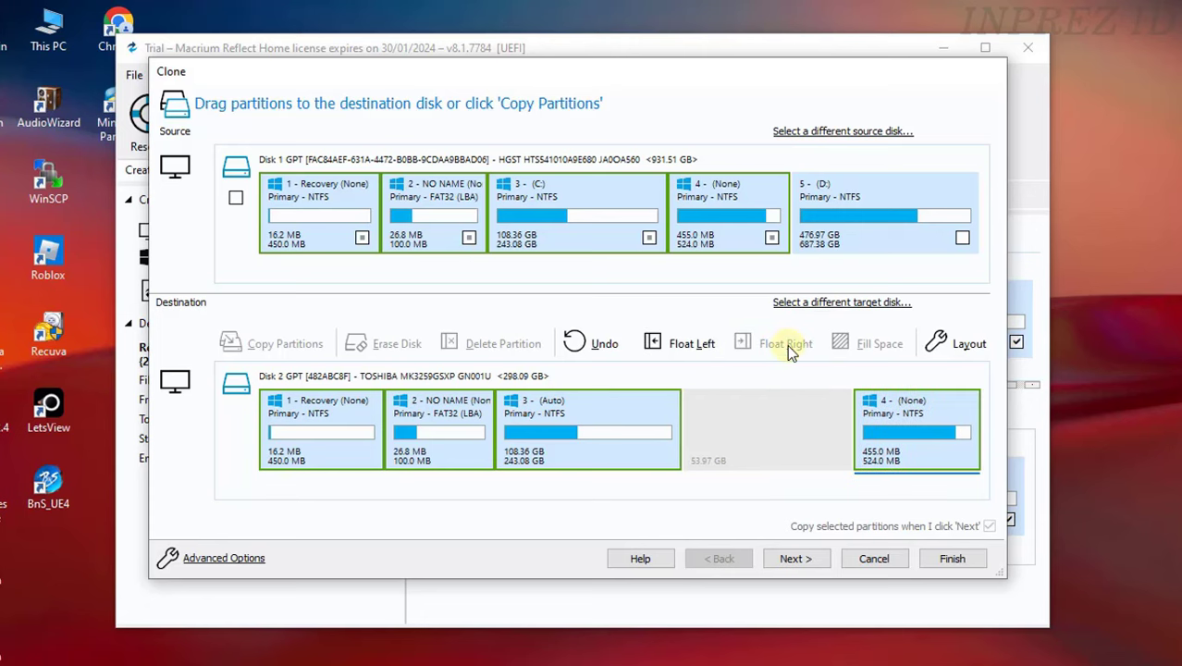
pyautogui.click(647, 448)
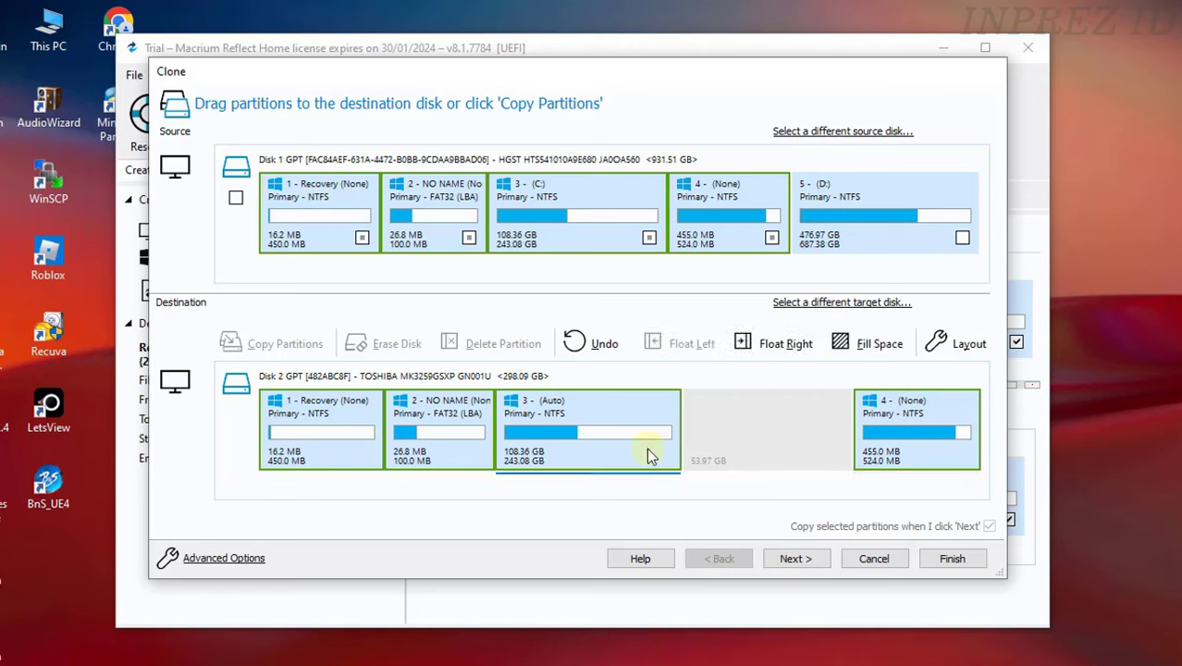
pyautogui.click(869, 344)
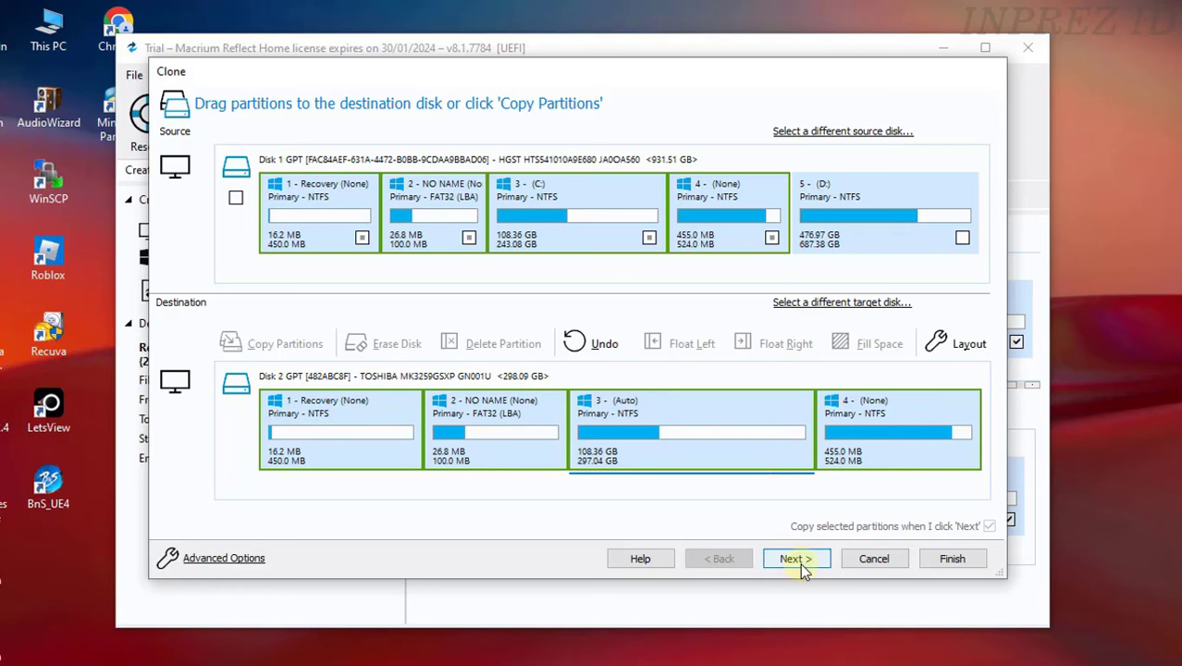
pyautogui.click(888, 562)
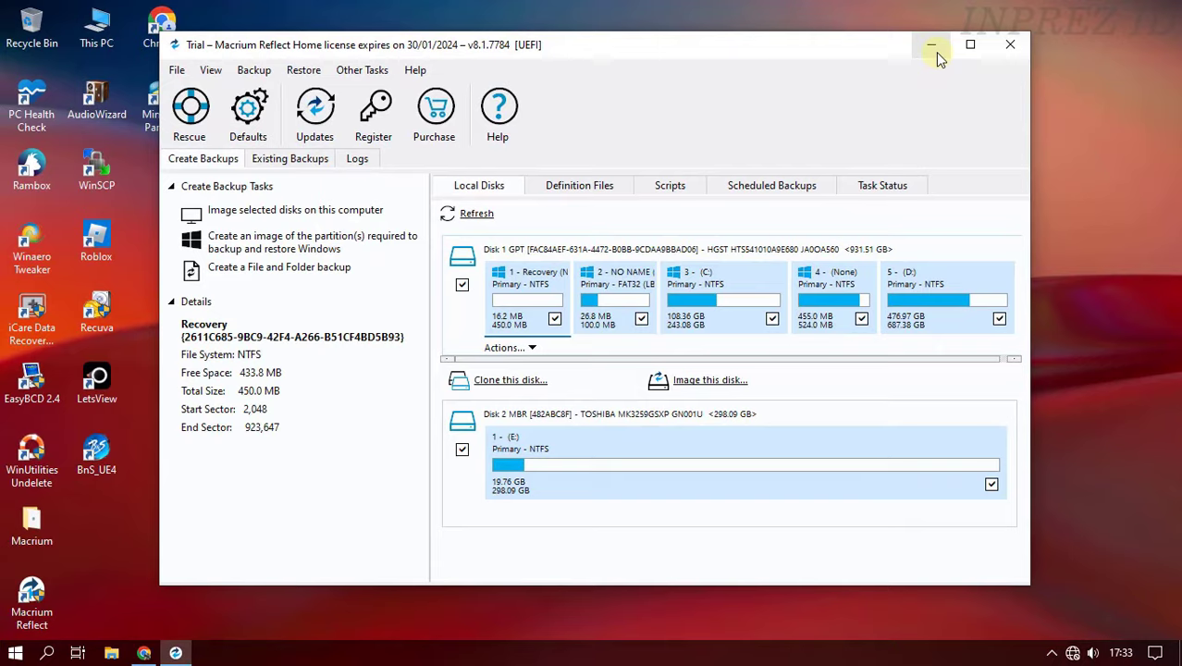
# - Minimise the Macrium Reflect window so the Windows desktop shows
pyautogui.click(934, 51)
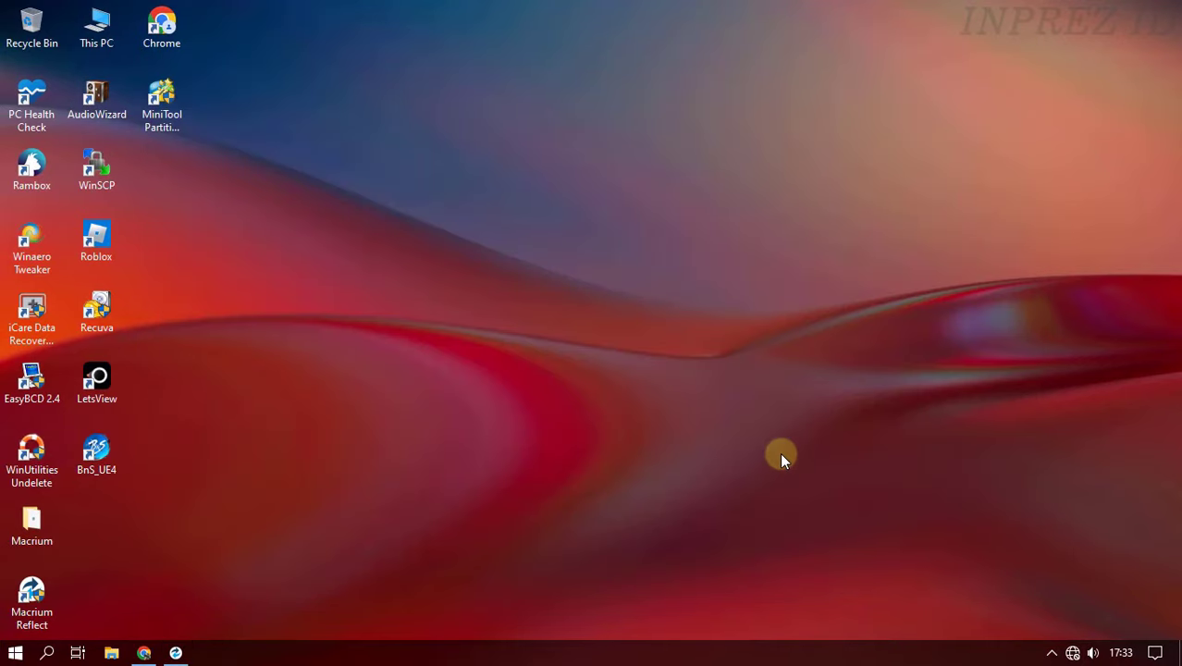
# - Run diskmgmt.msc from the Run prompt to launch Disk Management
pyautogui.press('super+r')
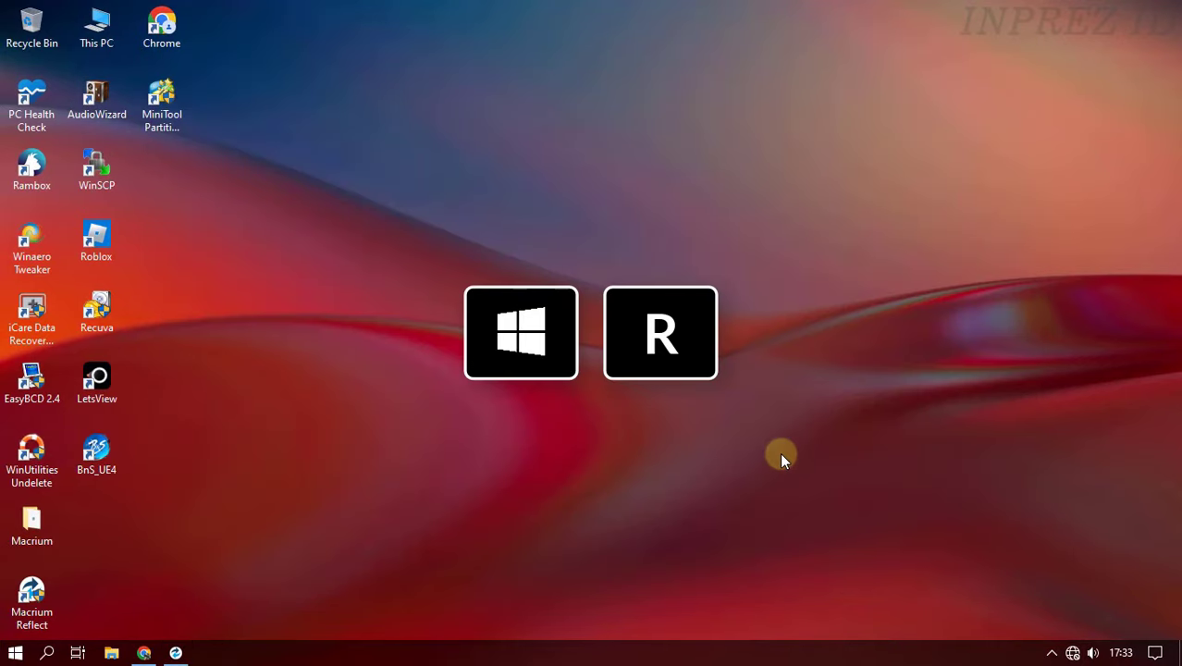
pyautogui.press('super+r')
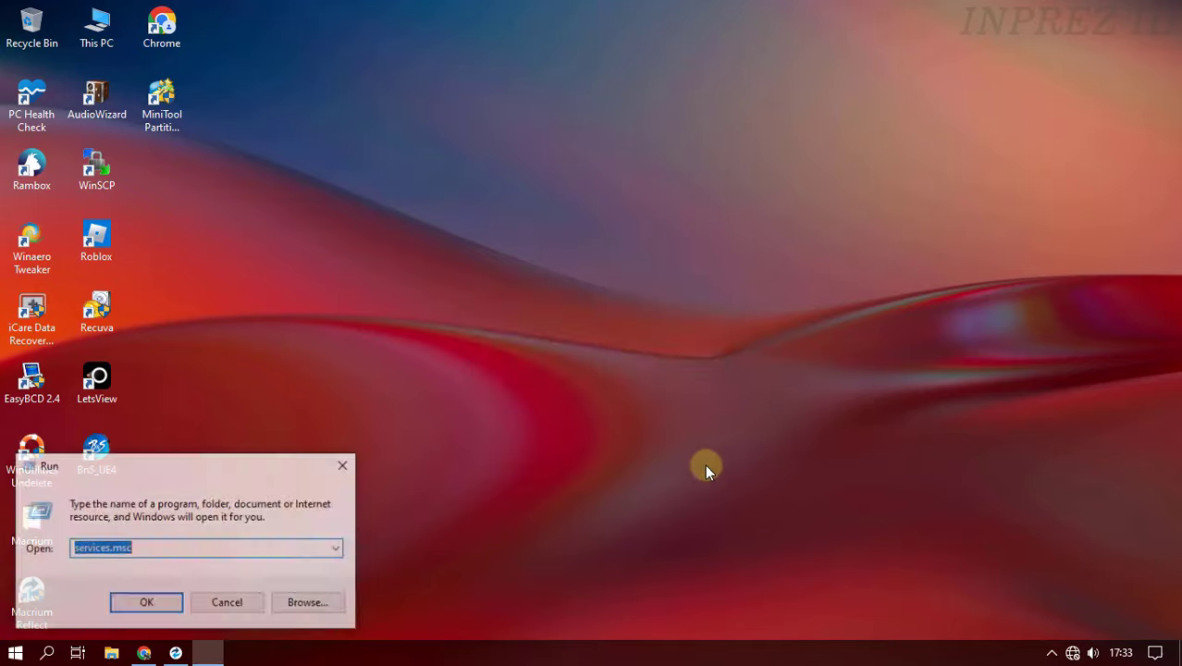
pyautogui.moveTo(224, 468); pyautogui.dragTo(619, 292)
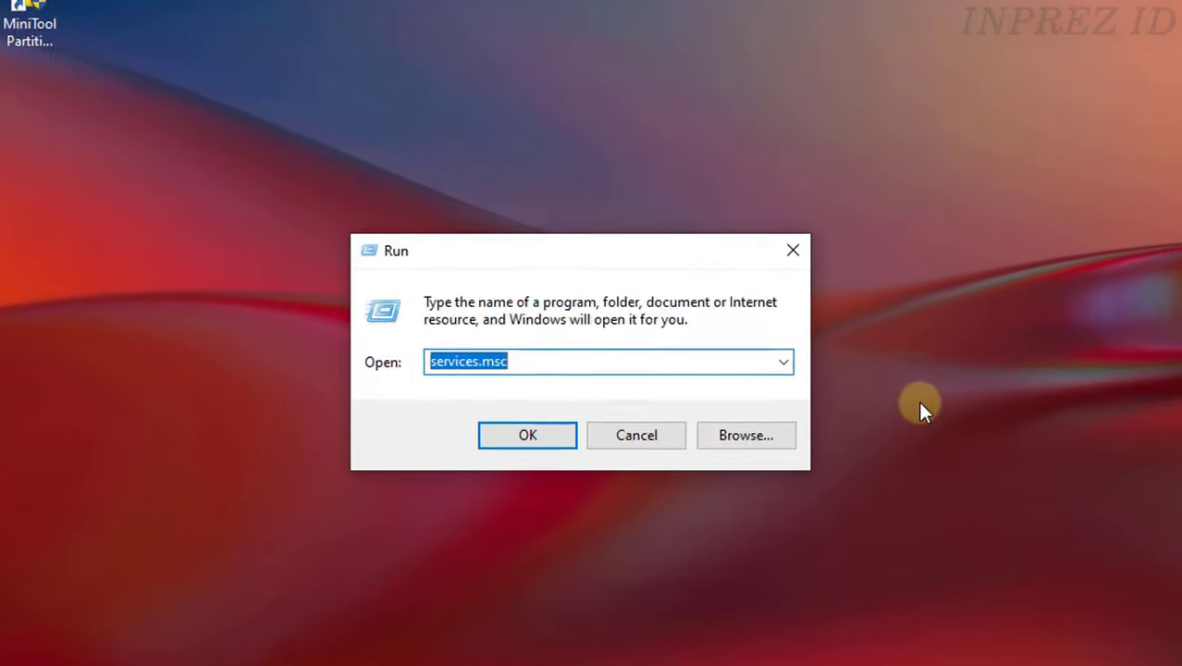
pyautogui.write('diskmgm')
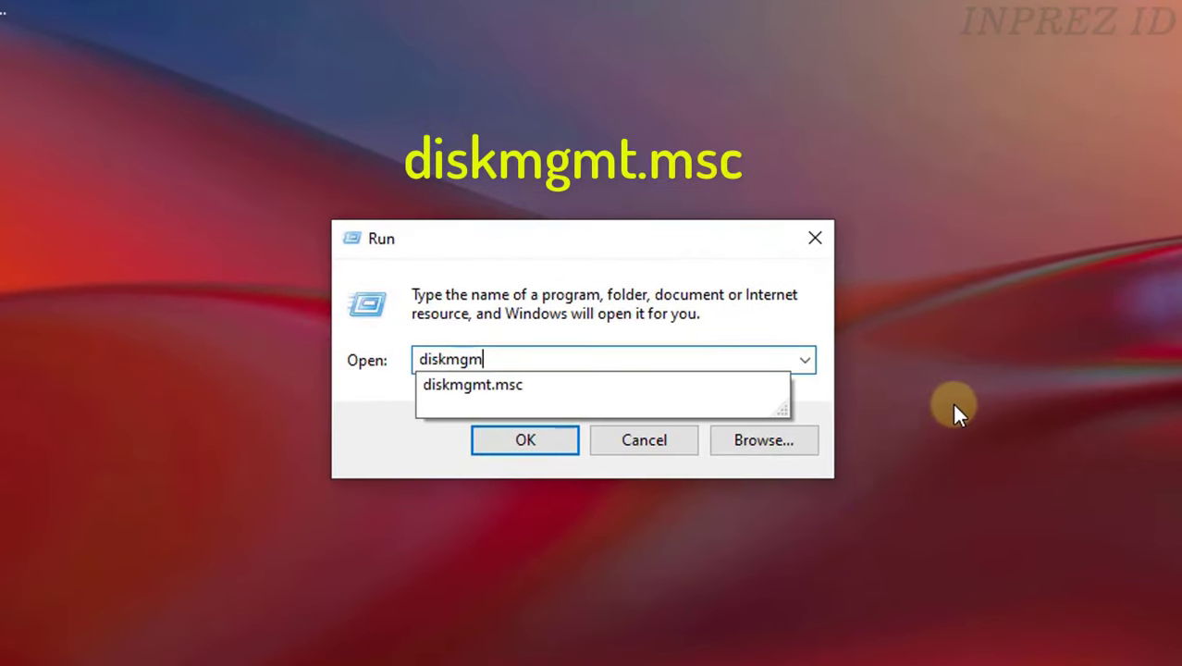
pyautogui.write('t.msc')
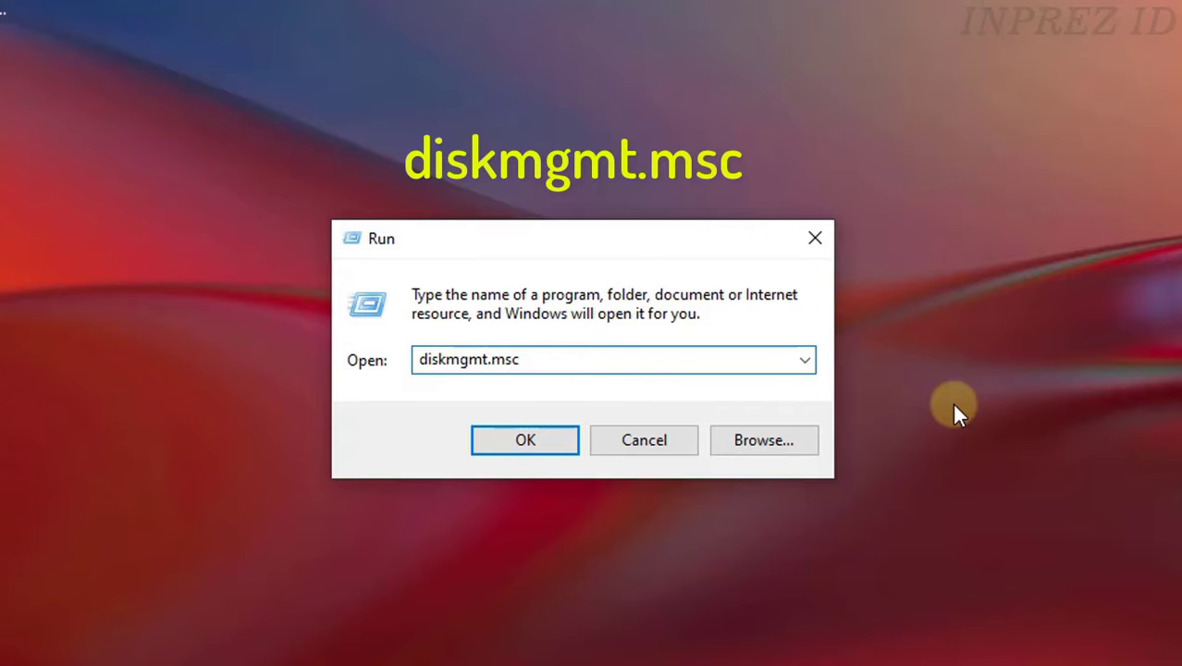
pyautogui.click(568, 447)
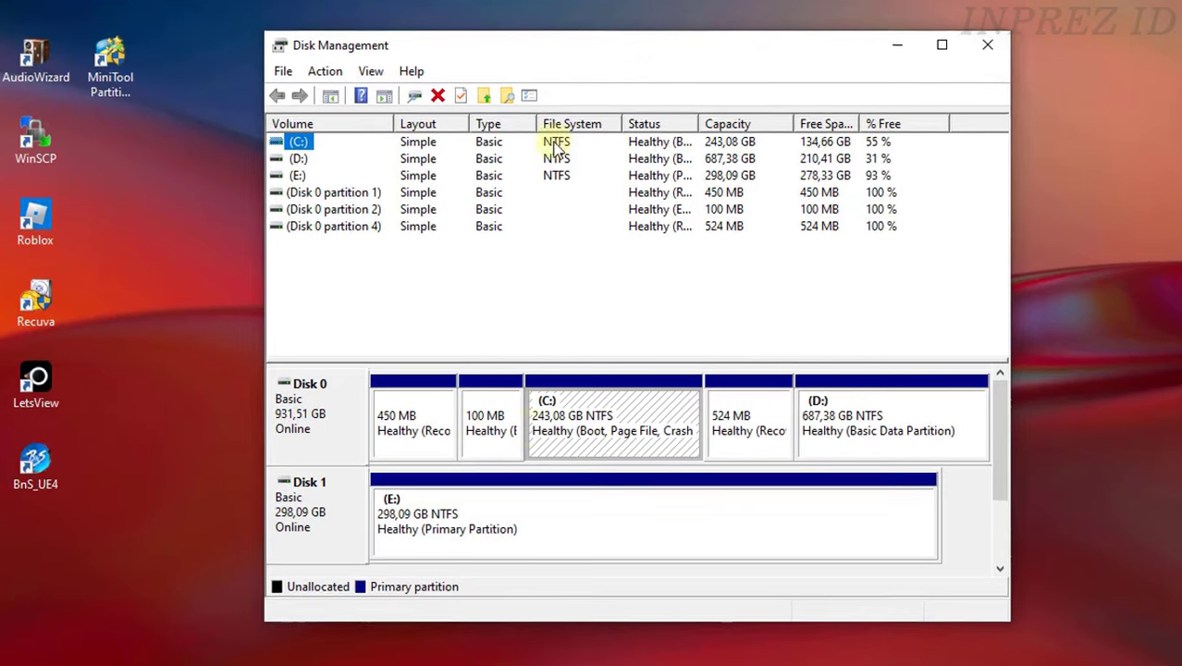
# - Bring up Shrink Volume for Disk 1's E: partition, offering 284955 MB, then switch to File Explorer
pyautogui.click(609, 502)
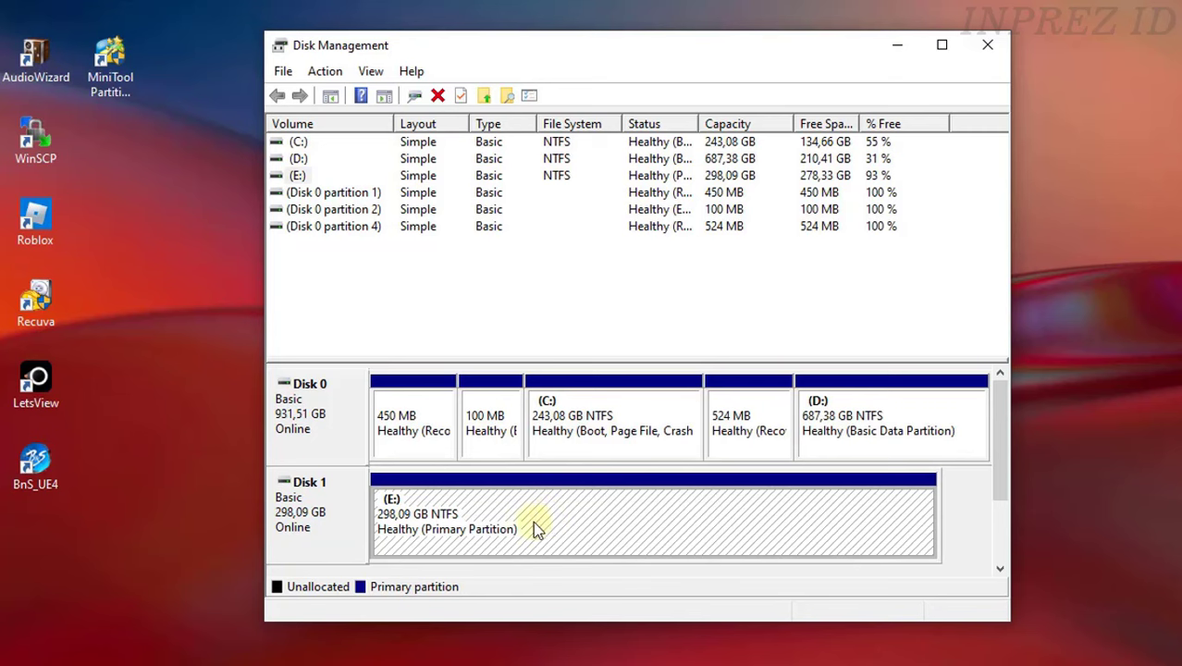
pyautogui.rightClick(590, 522)
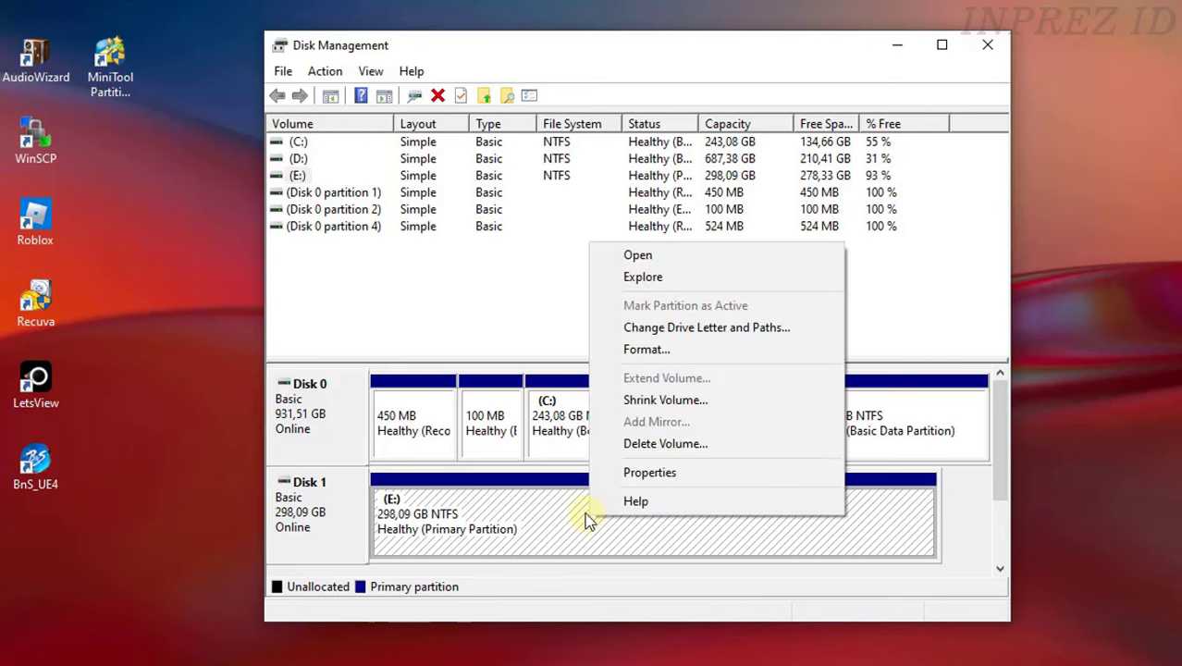
pyautogui.click(665, 399)
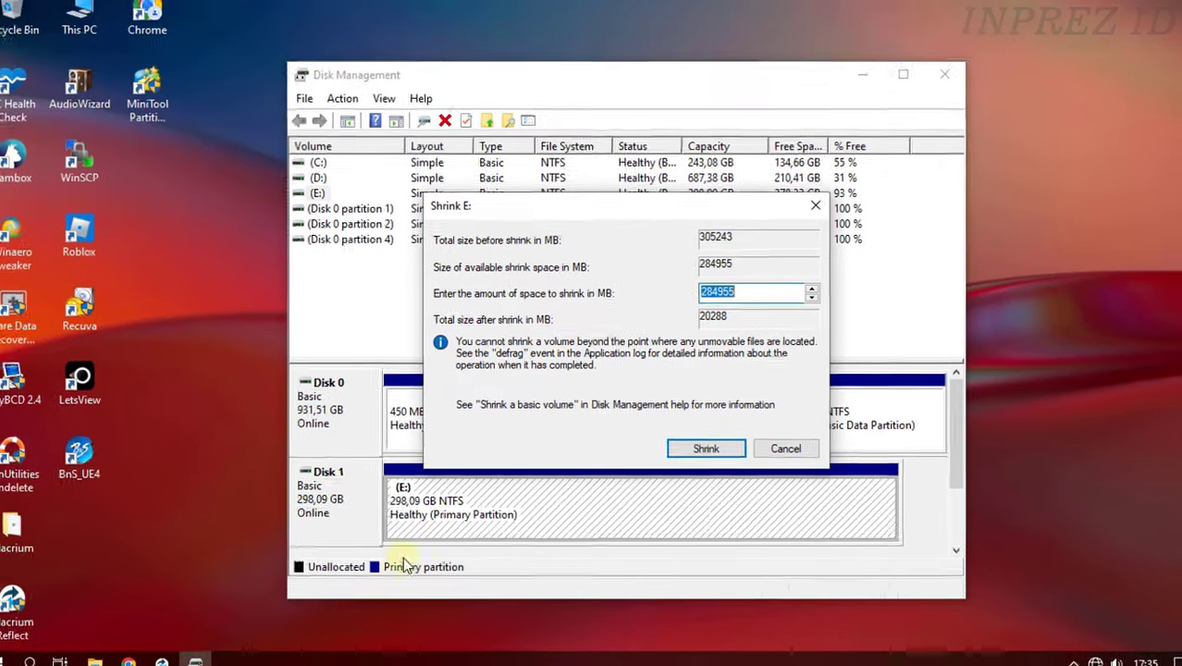
pyautogui.click(118, 656)
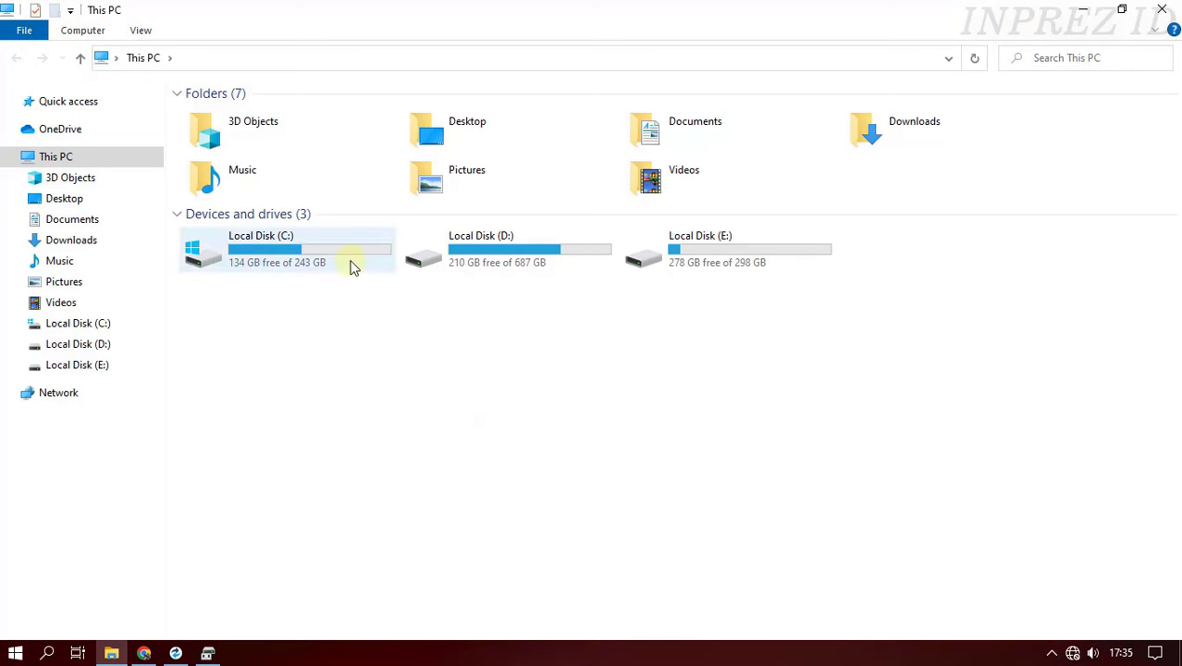
# - View Local Disk (C:) properties, 108 GB used of 243 GB, and close them unchanged
pyautogui.click(335, 264)
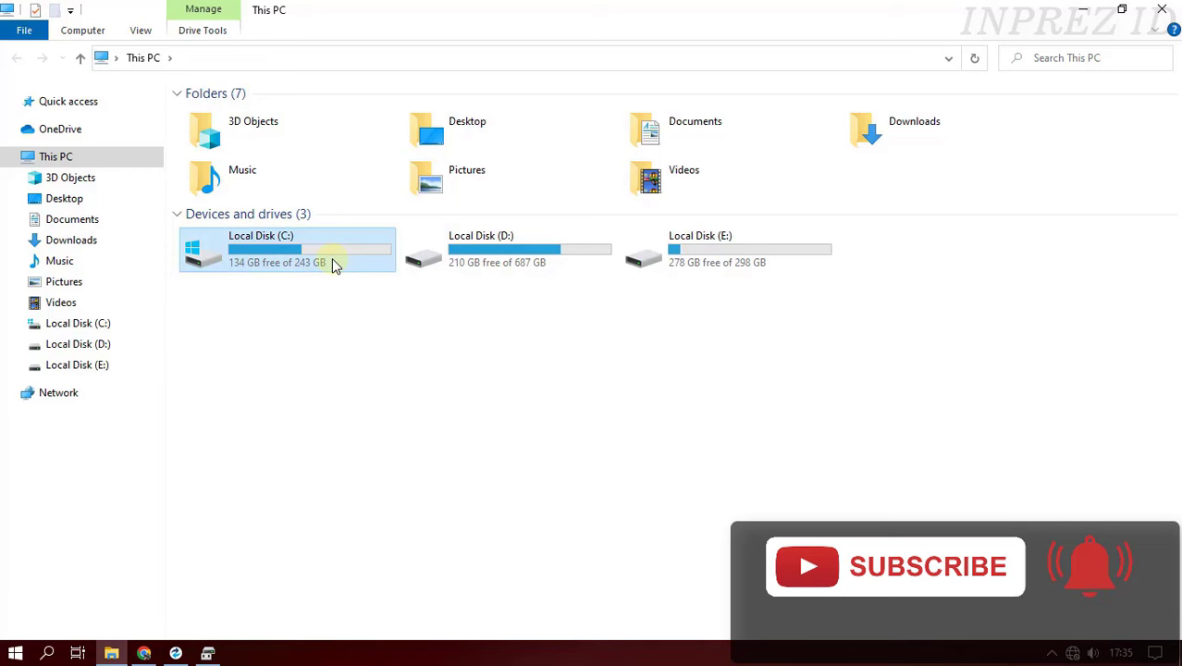
pyautogui.rightClick(333, 260)
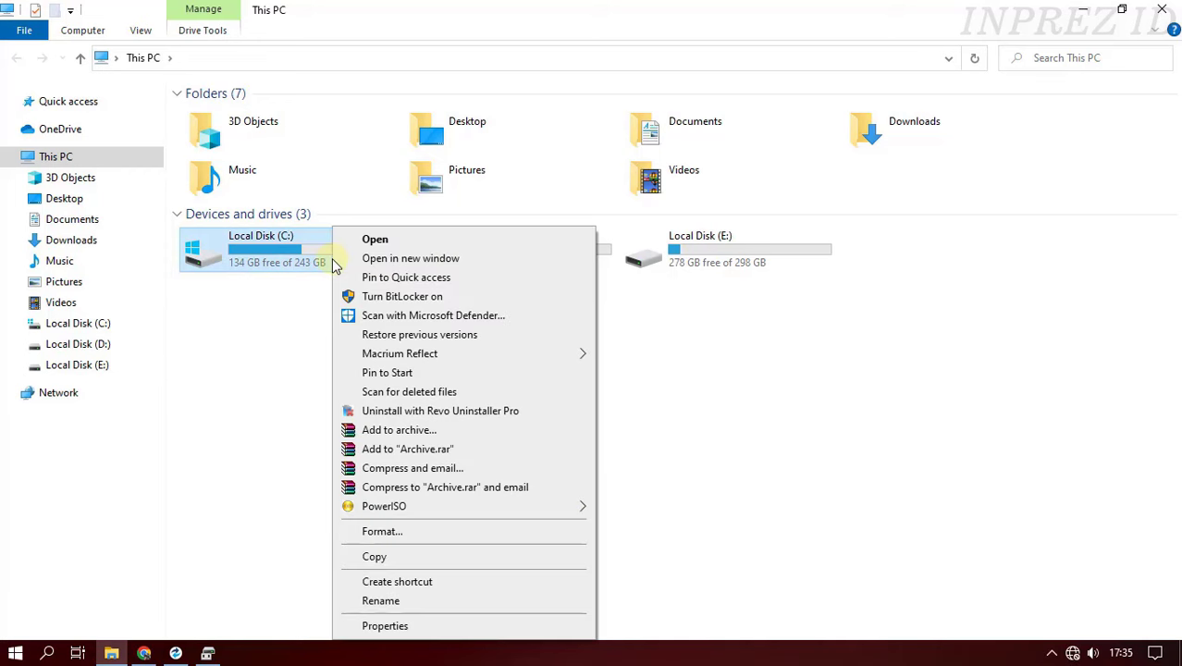
pyautogui.click(384, 626)
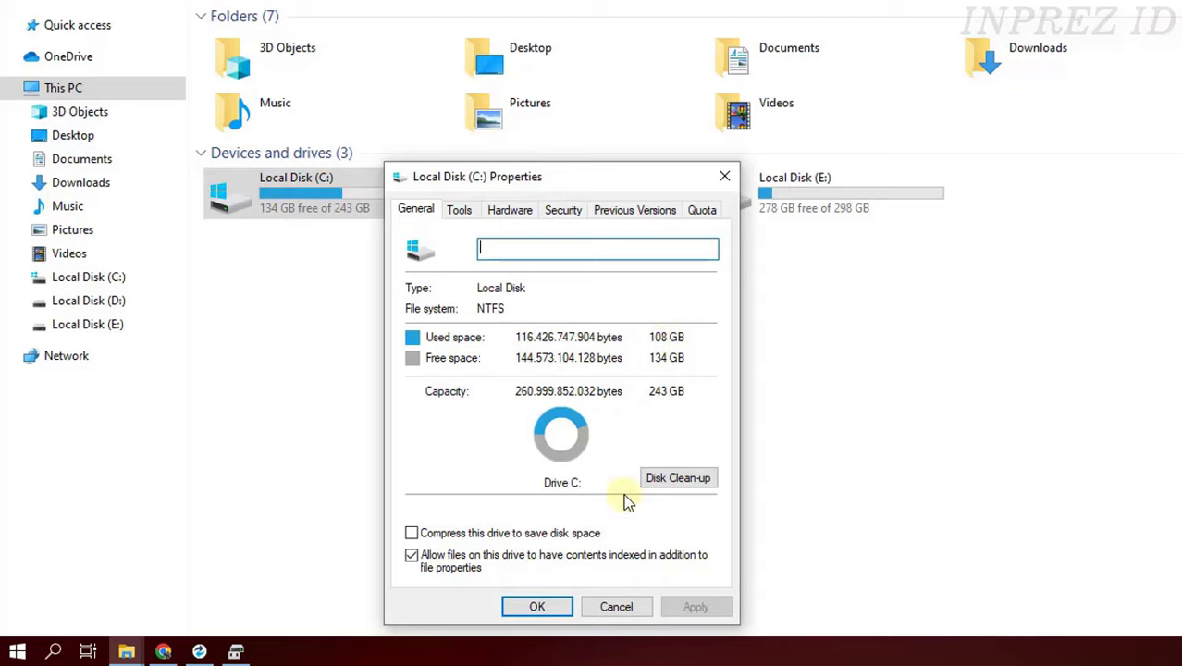
pyautogui.click(621, 608)
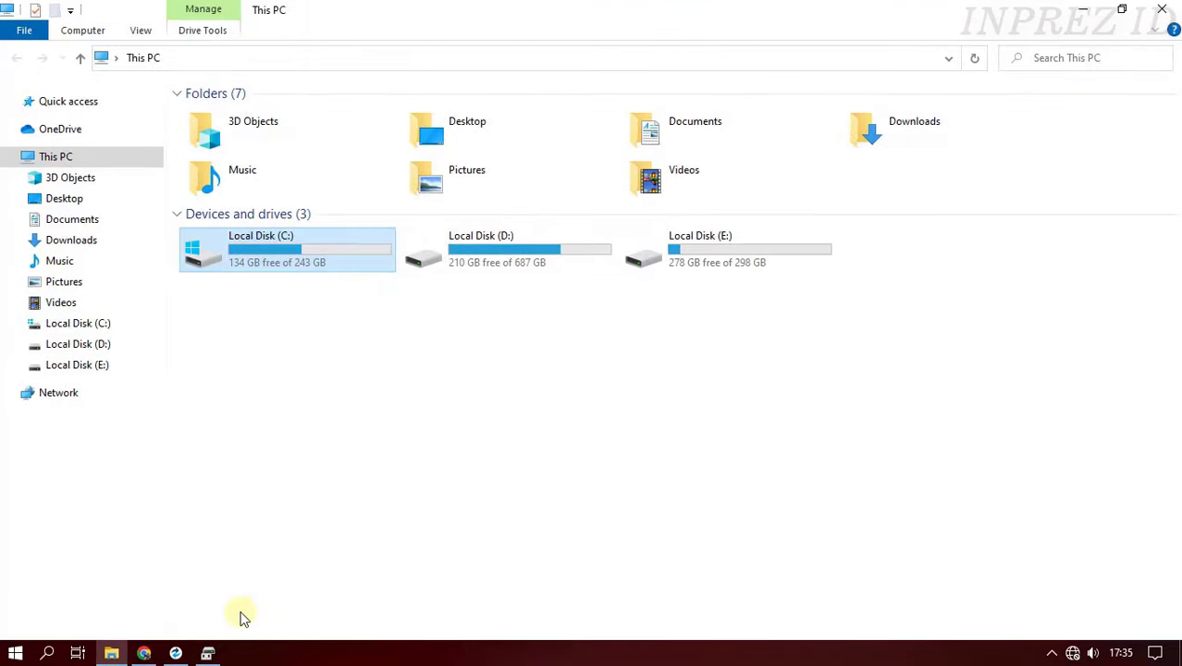
# - Shrink E: by 153600 MB to 148.09 GB, leaving 150.00 GB unallocated on Disk 1
pyautogui.click(208, 653)
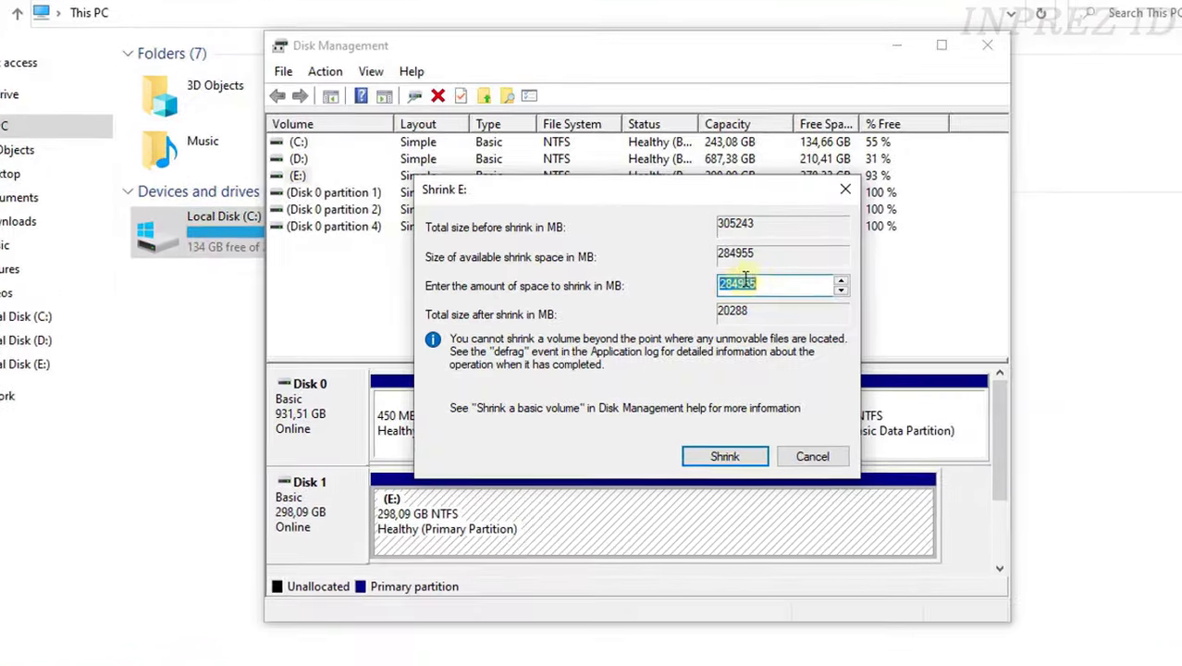
pyautogui.click(775, 285)
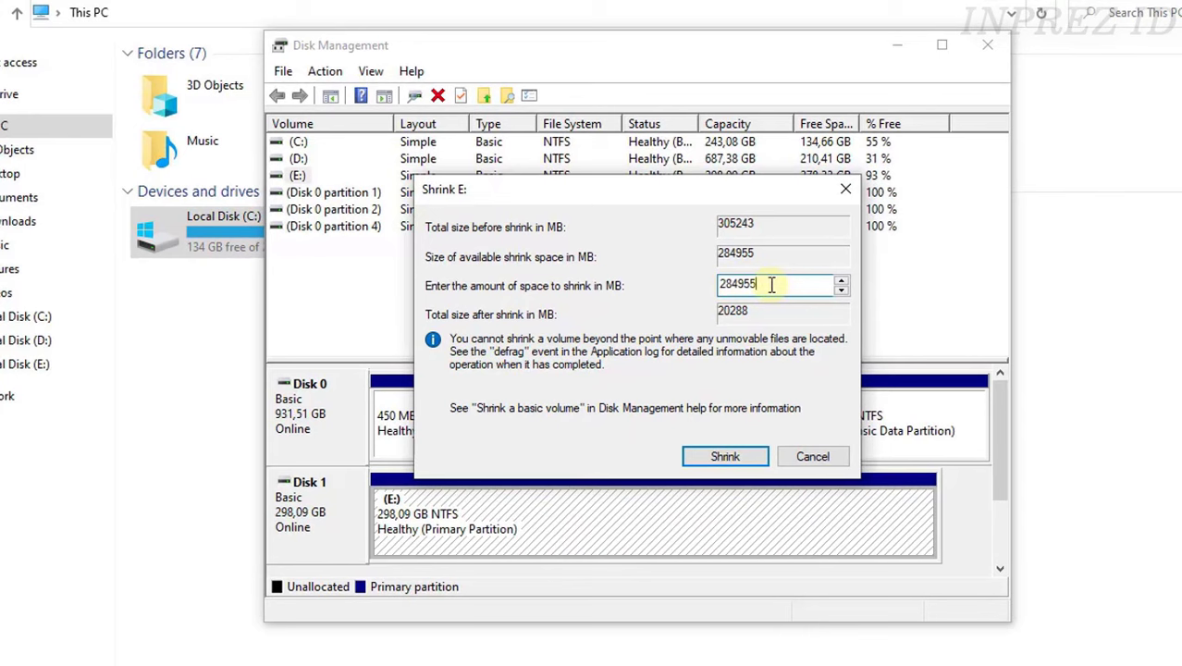
pyautogui.moveTo(773, 285); pyautogui.dragTo(708, 285)
pyautogui.write('153')
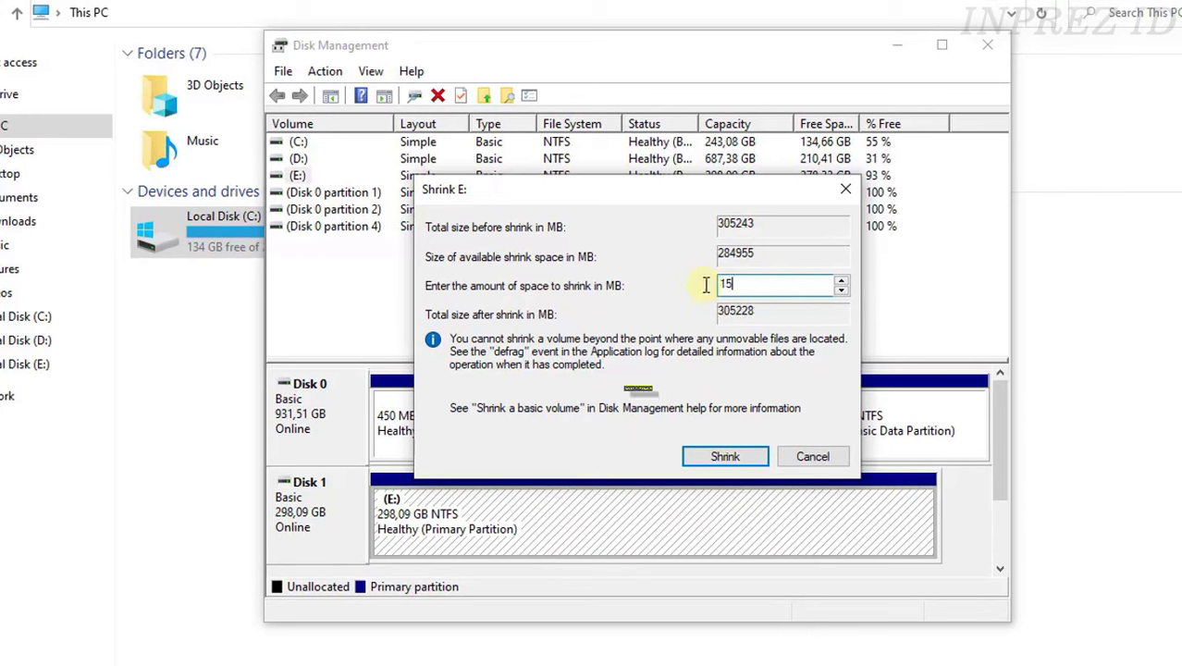
pyautogui.write('600')
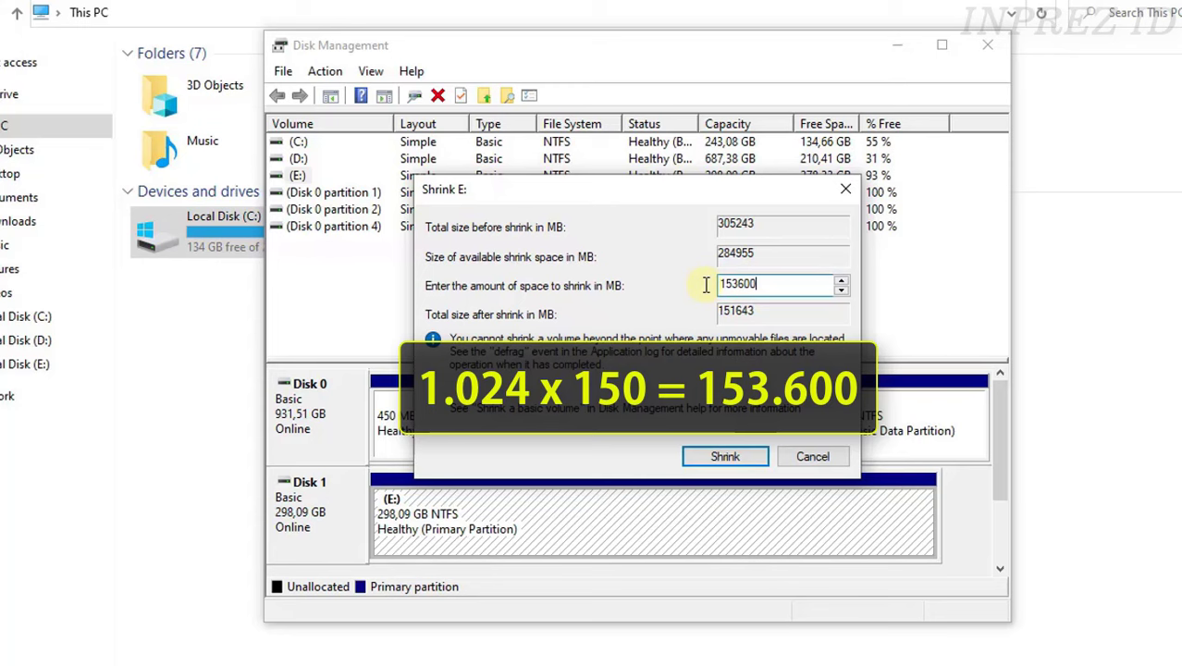
pyautogui.click(726, 456)
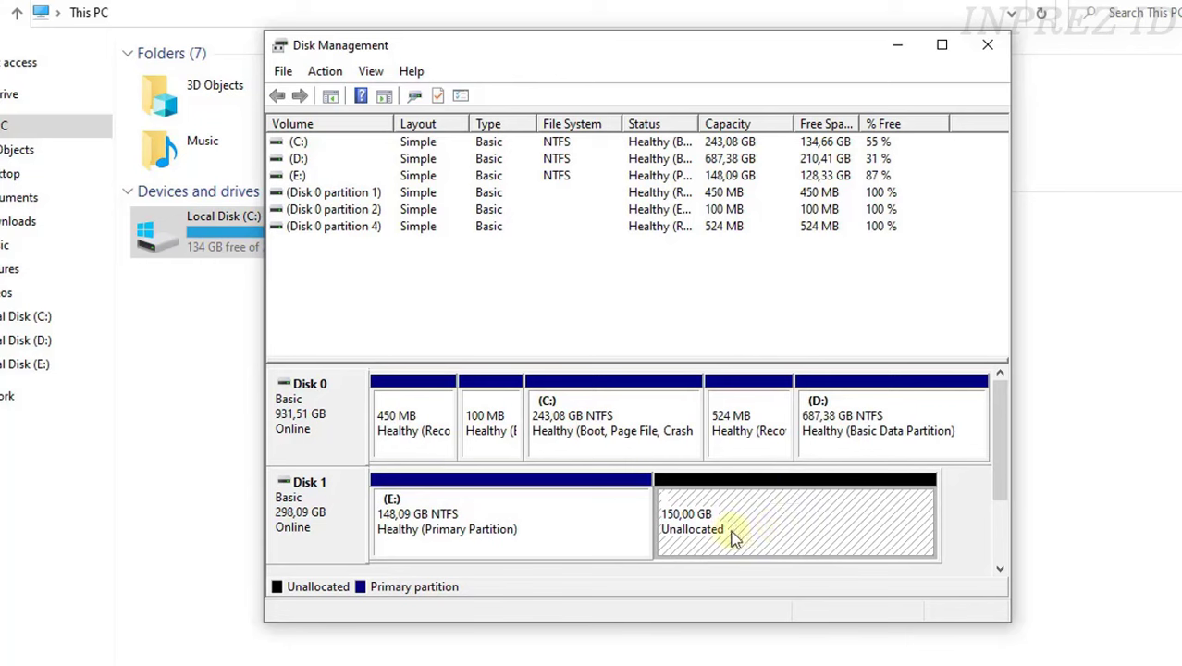
# - Check Disk 0's properties to confirm it uses the GPT partition style
pyautogui.click(337, 431)
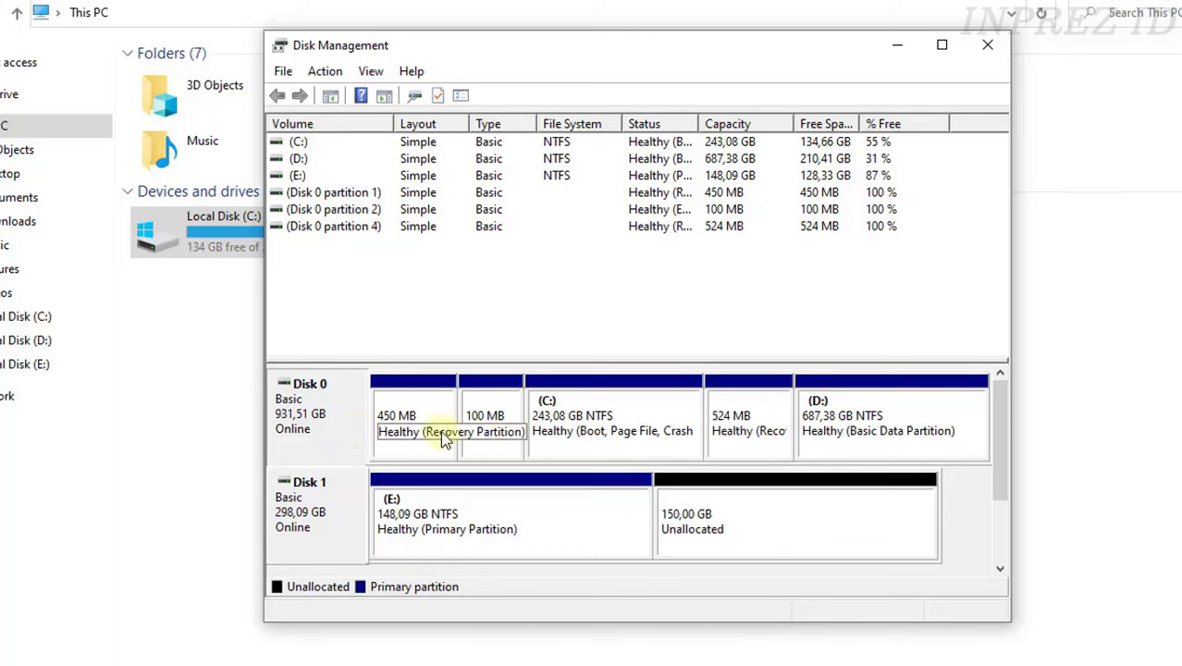
pyautogui.rightClick(329, 416)
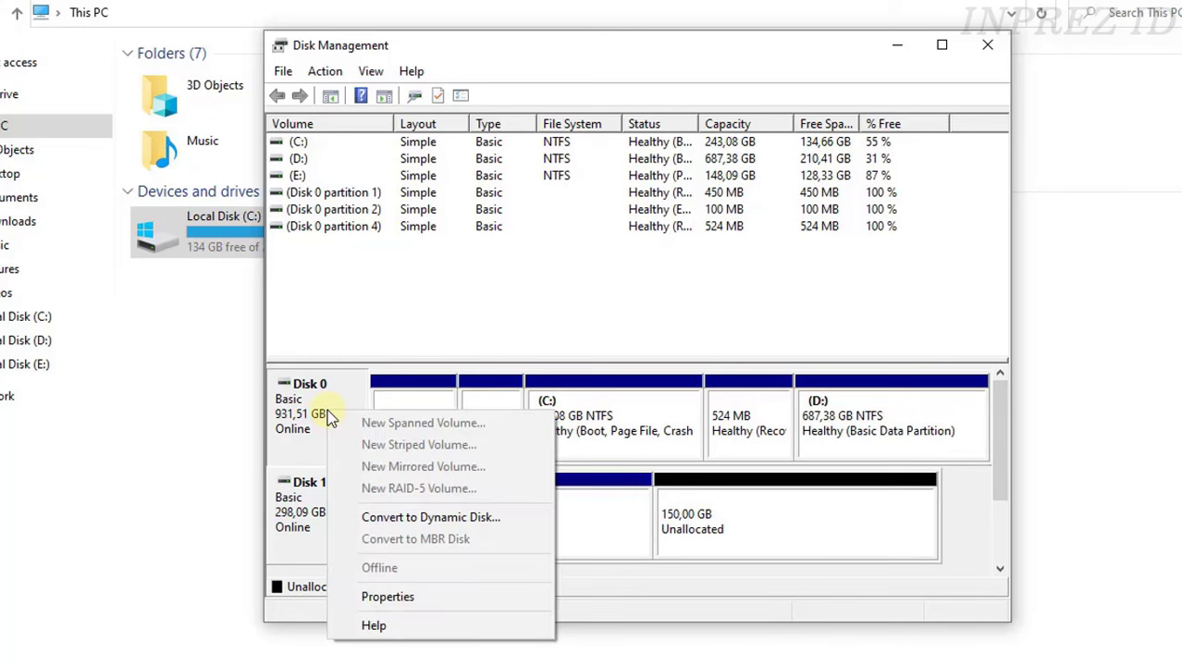
pyautogui.click(386, 597)
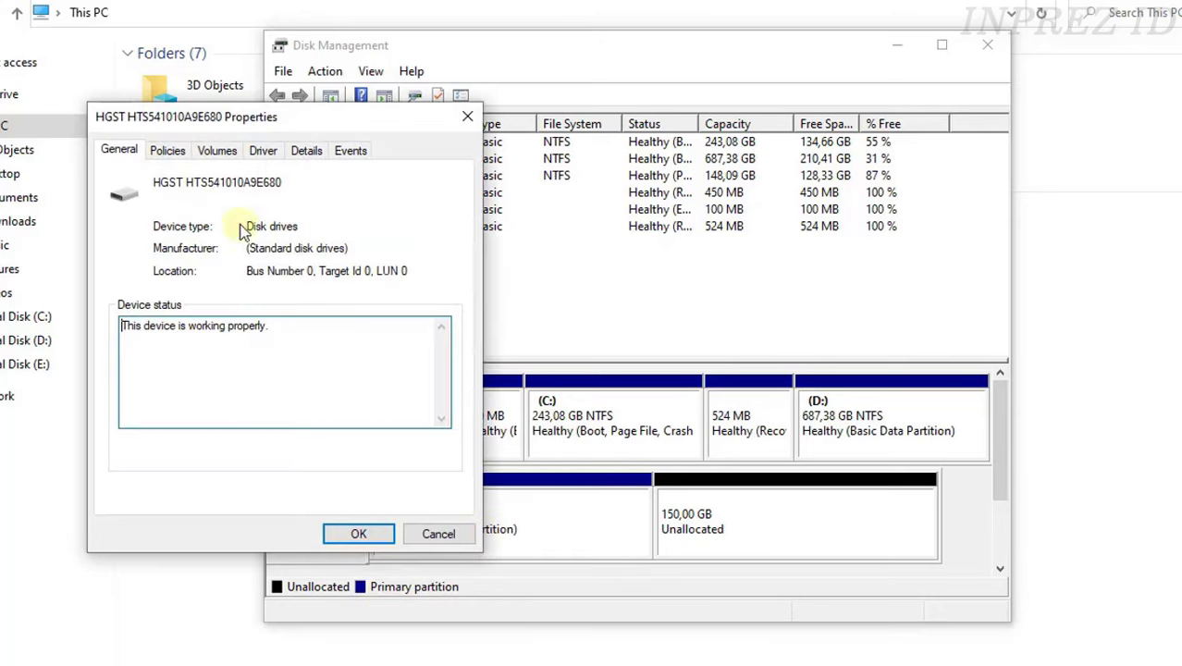
pyautogui.click(230, 157)
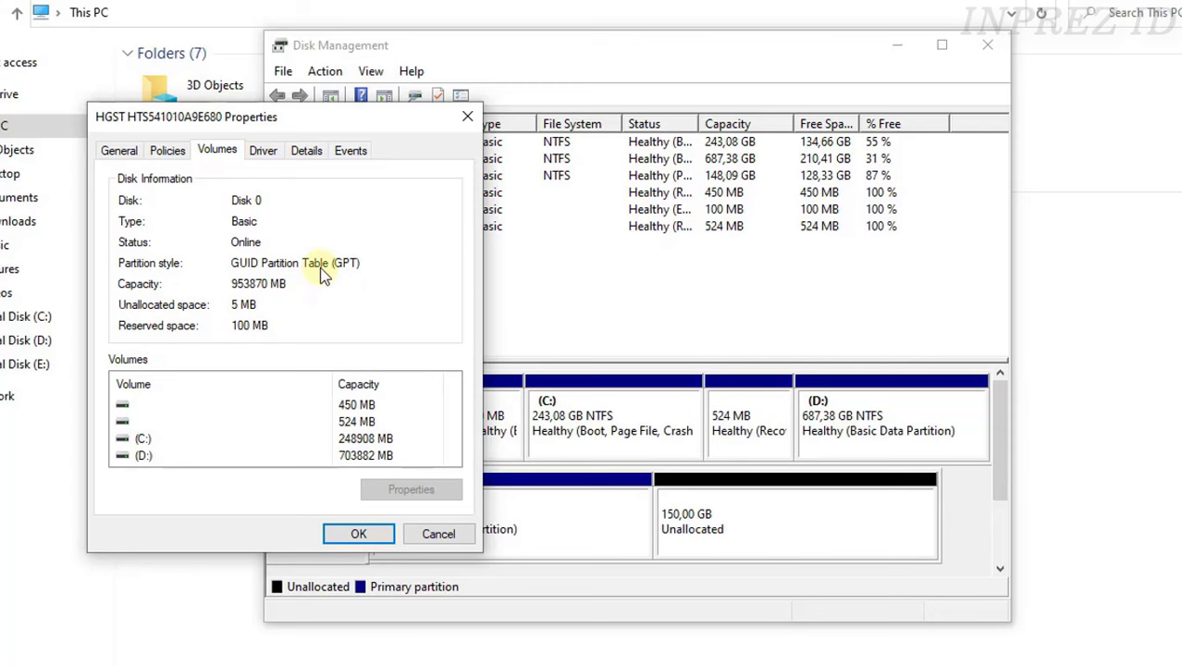
pyautogui.click(437, 534)
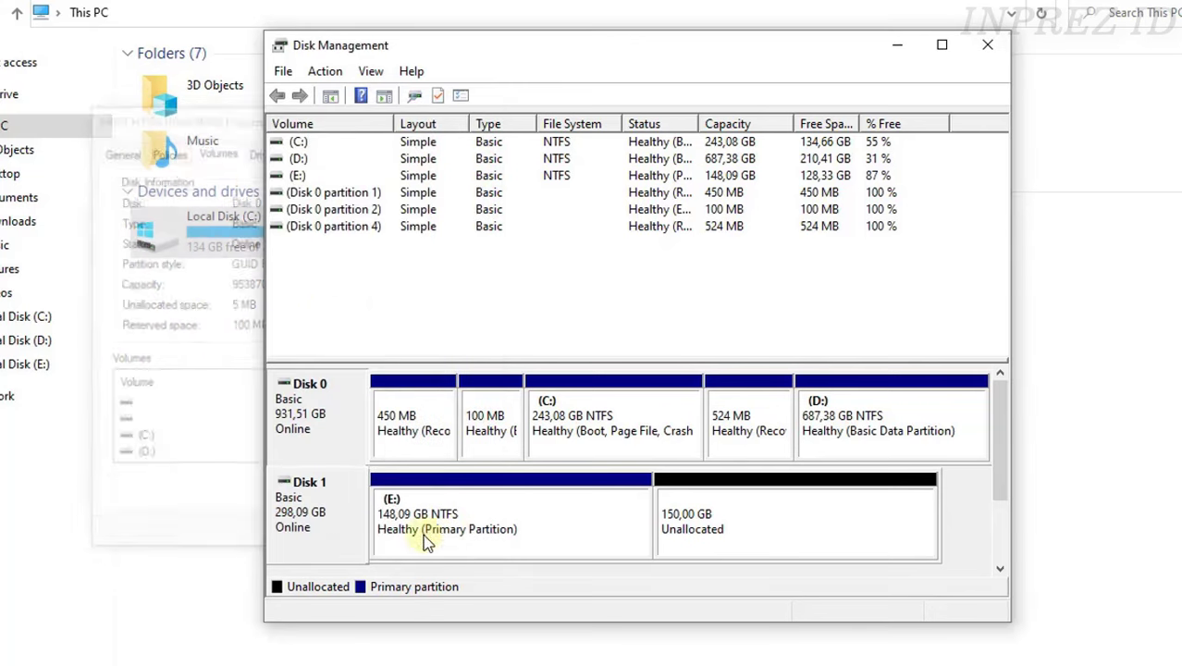
# - Confirm Disk 1 uses MBR in its properties, then close Disk Management
pyautogui.rightClick(325, 515)
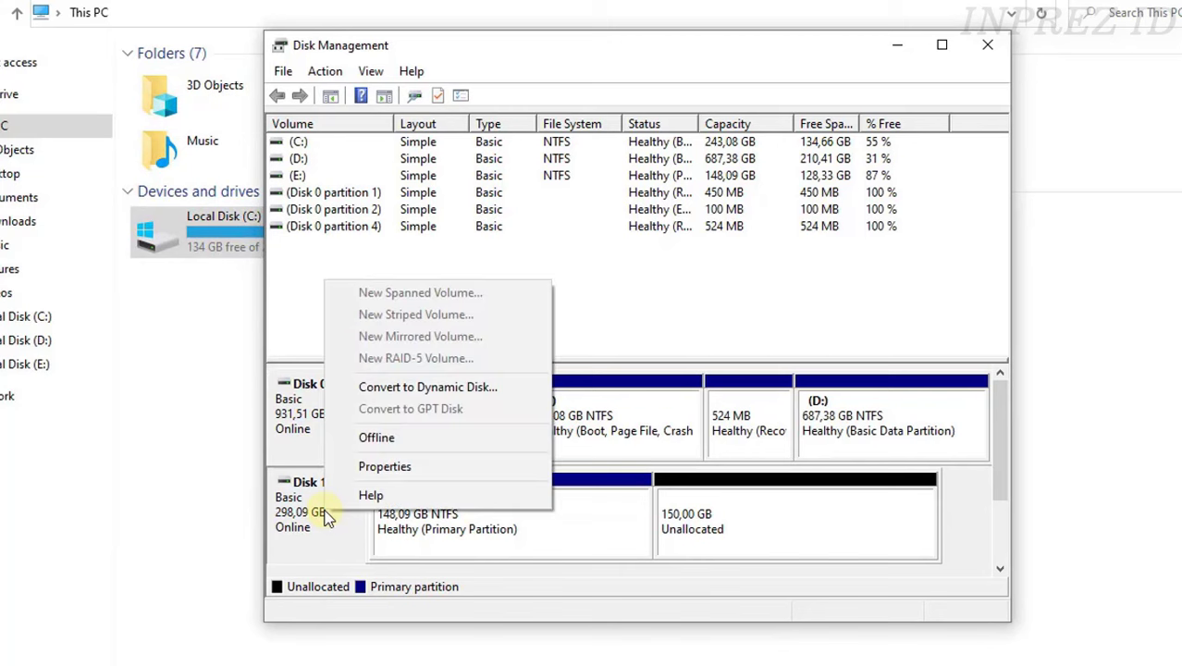
pyautogui.click(385, 467)
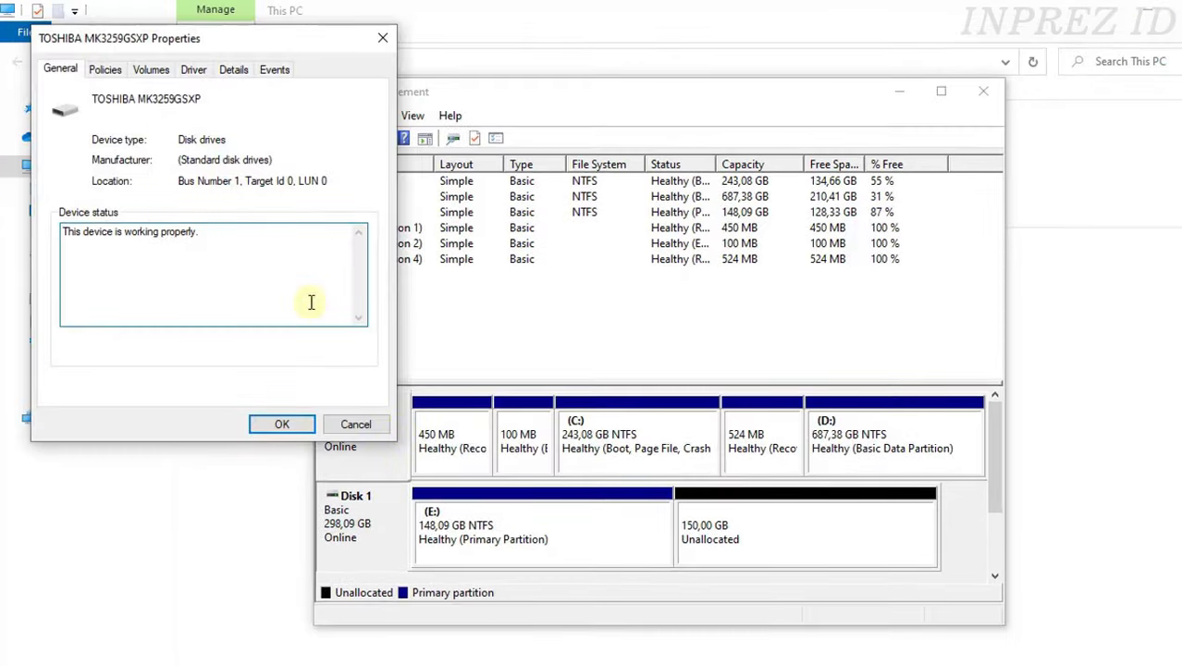
pyautogui.click(194, 71)
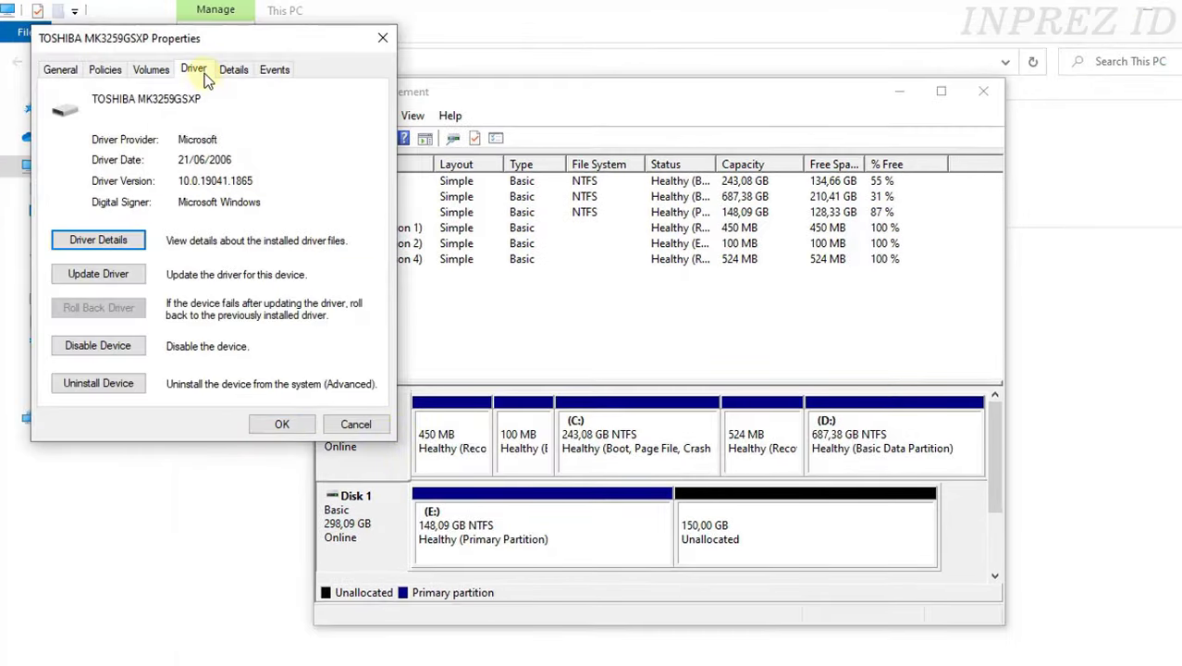
pyautogui.click(165, 74)
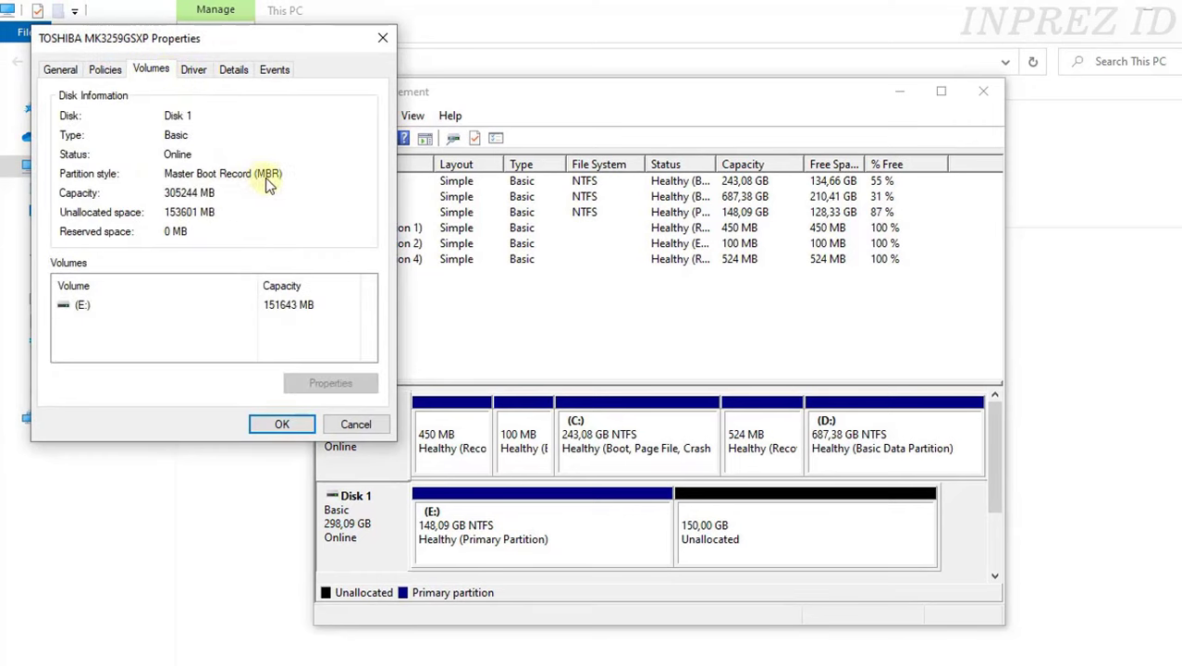
pyautogui.moveTo(287, 37); pyautogui.dragTo(536, 141)
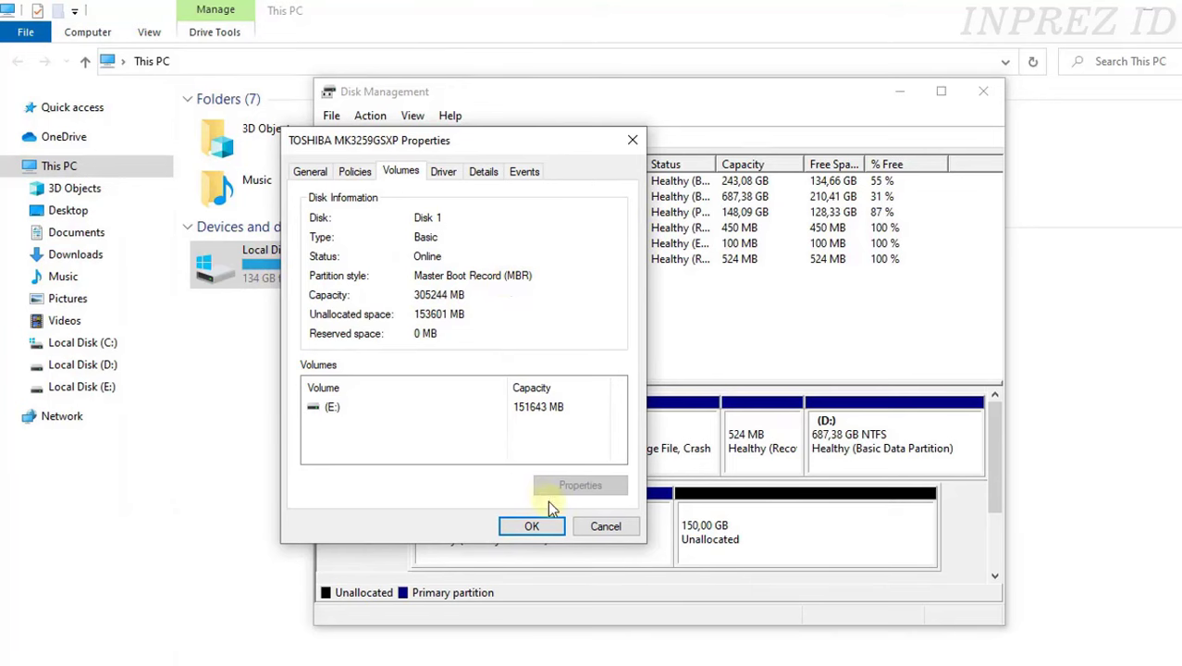
pyautogui.click(609, 529)
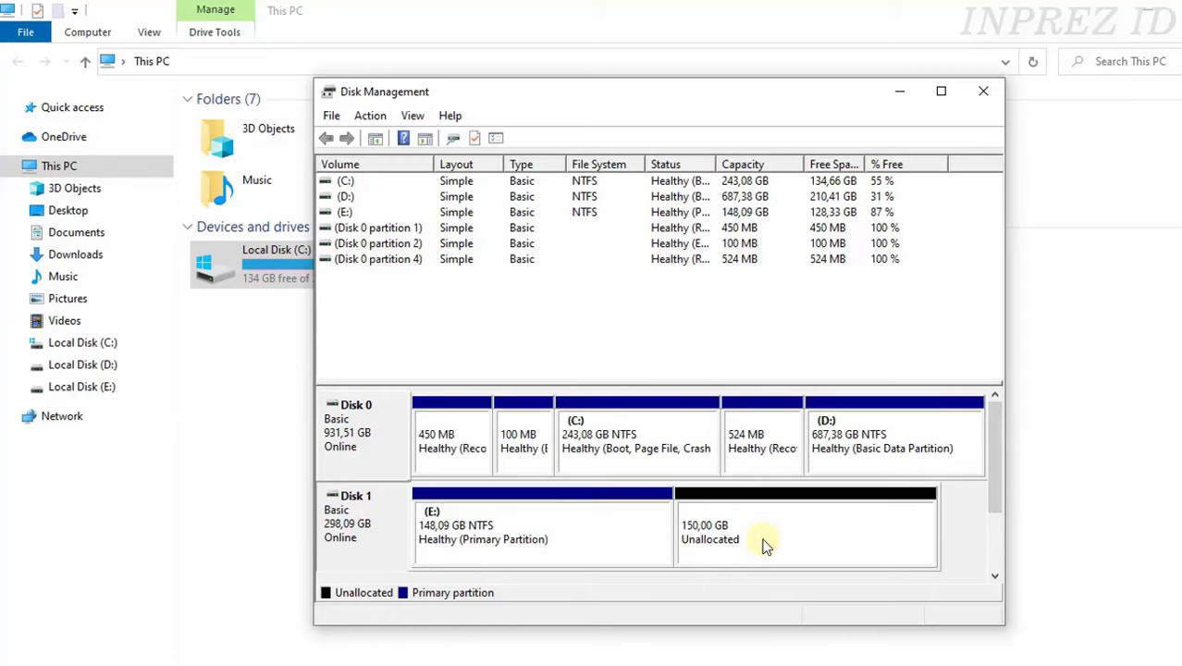
pyautogui.click(983, 90)
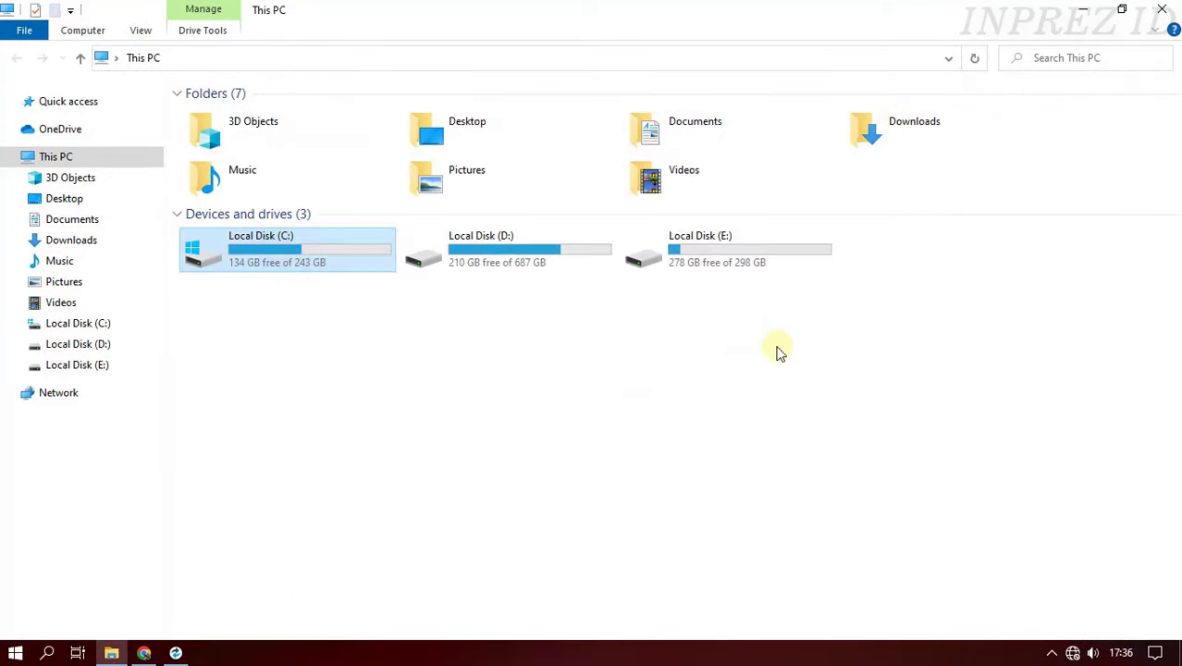
# - Refresh Reflect's disk list to show the 150 GB unallocated space, then start a clone choosing a different source
pyautogui.click(176, 653)
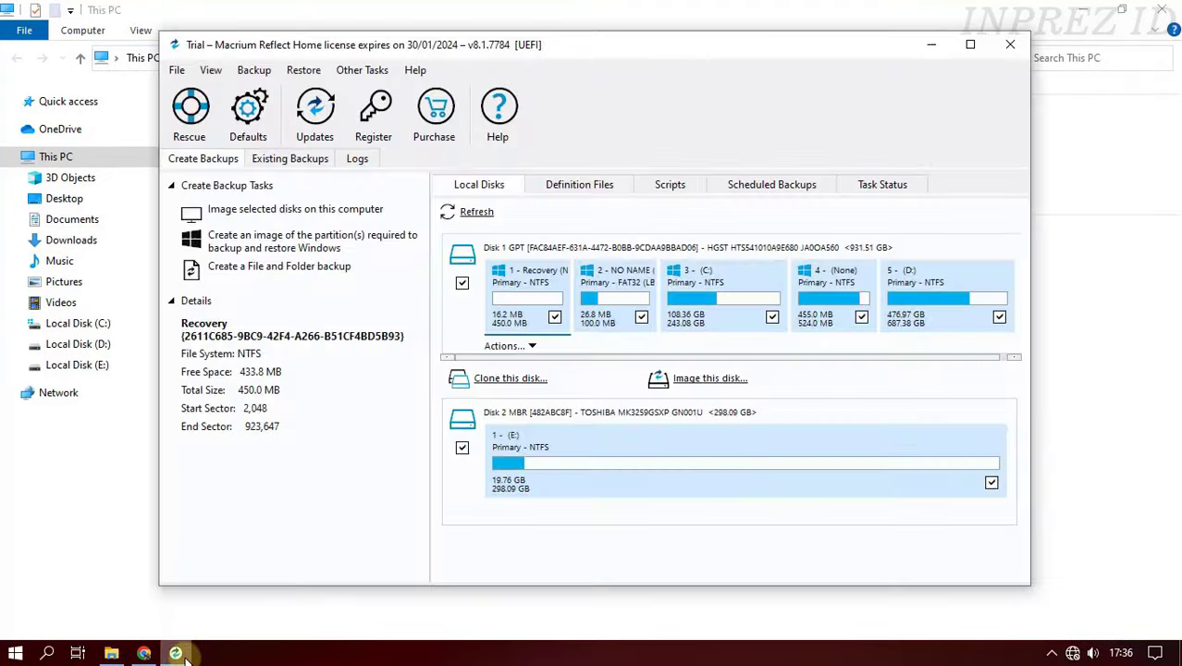
pyautogui.click(169, 76)
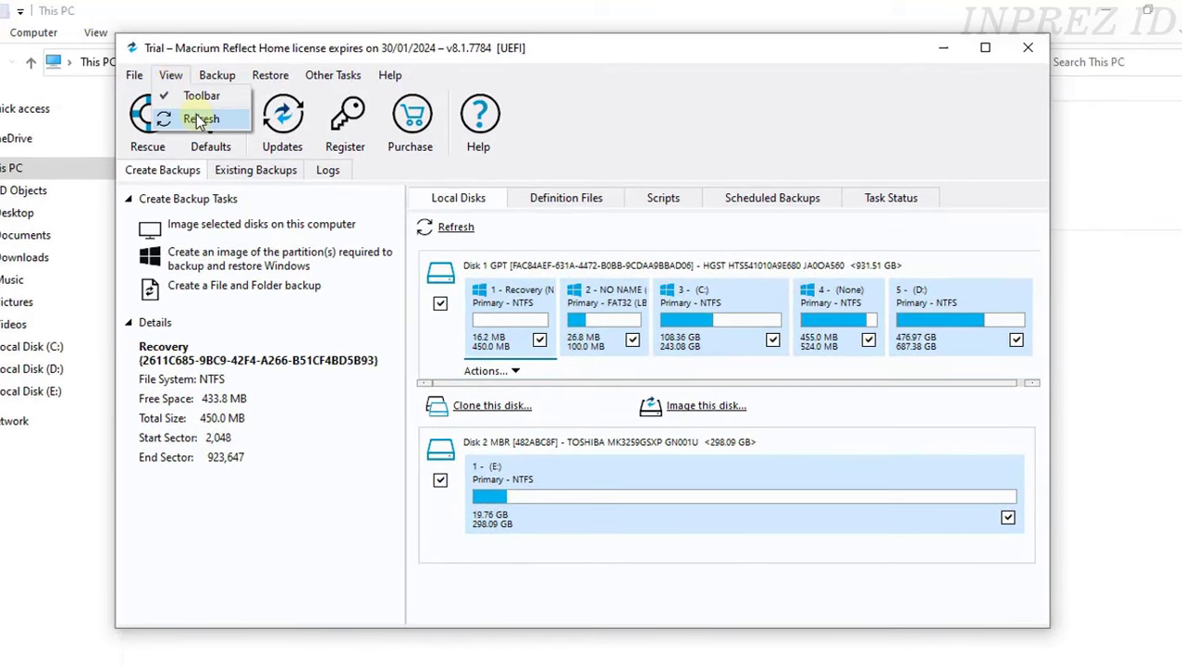
pyautogui.click(190, 119)
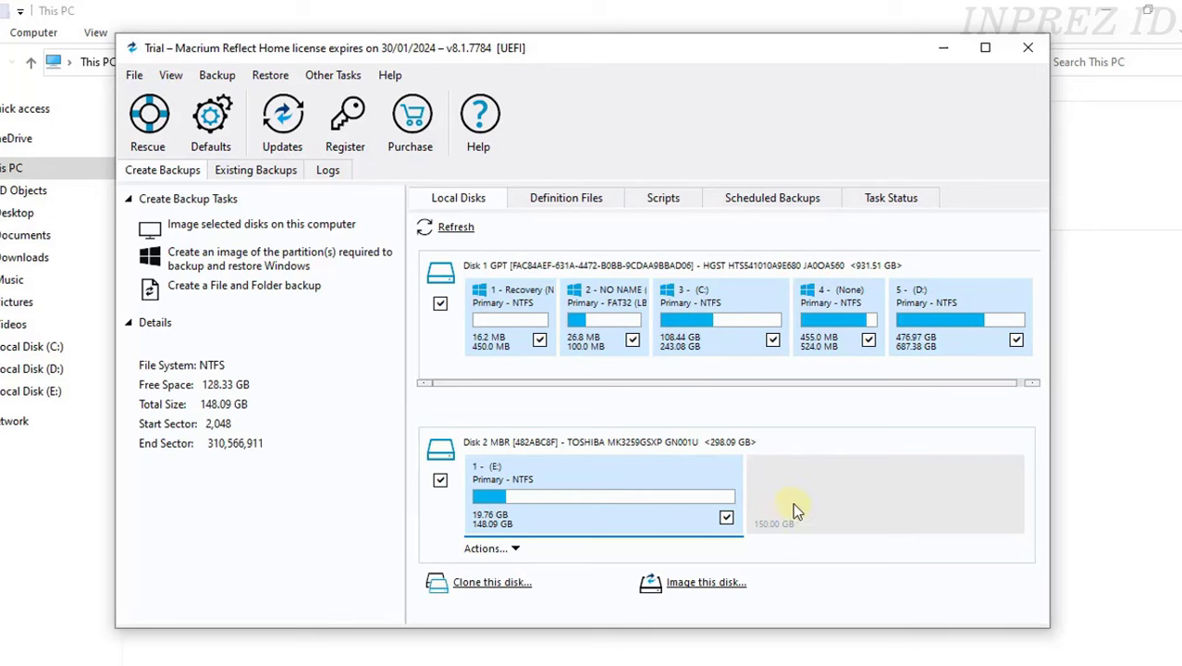
pyautogui.click(516, 584)
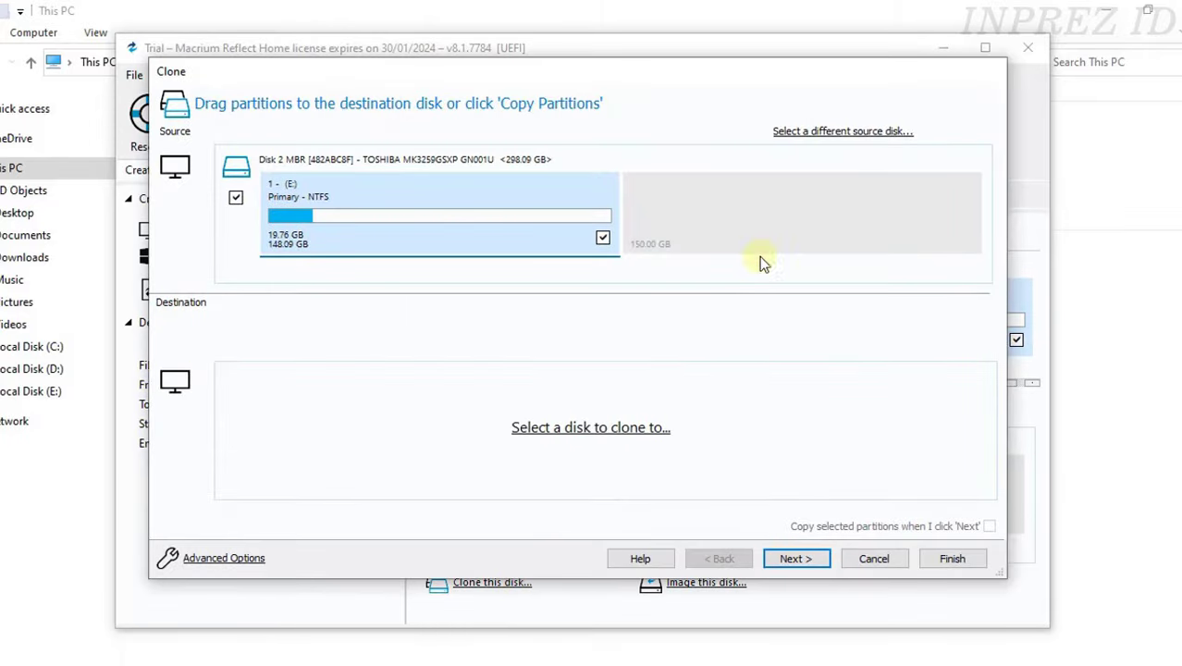
pyautogui.click(836, 133)
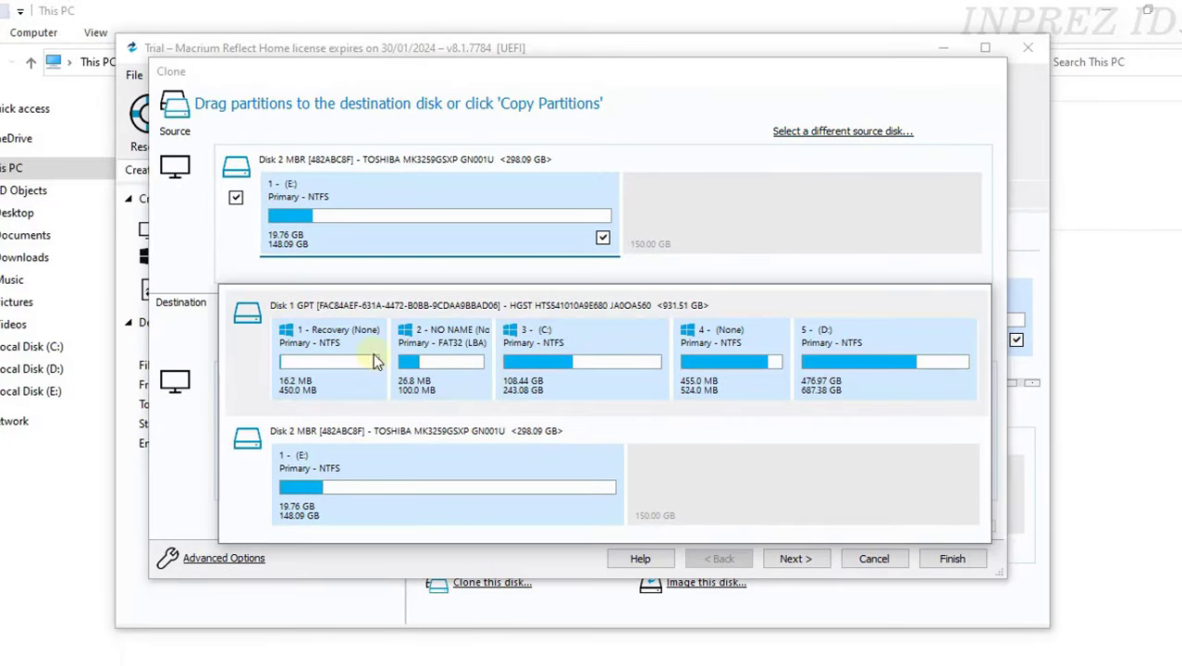
# - Choose Disk 1 as the clone source and Disk 2 as the destination
pyautogui.click(579, 352)
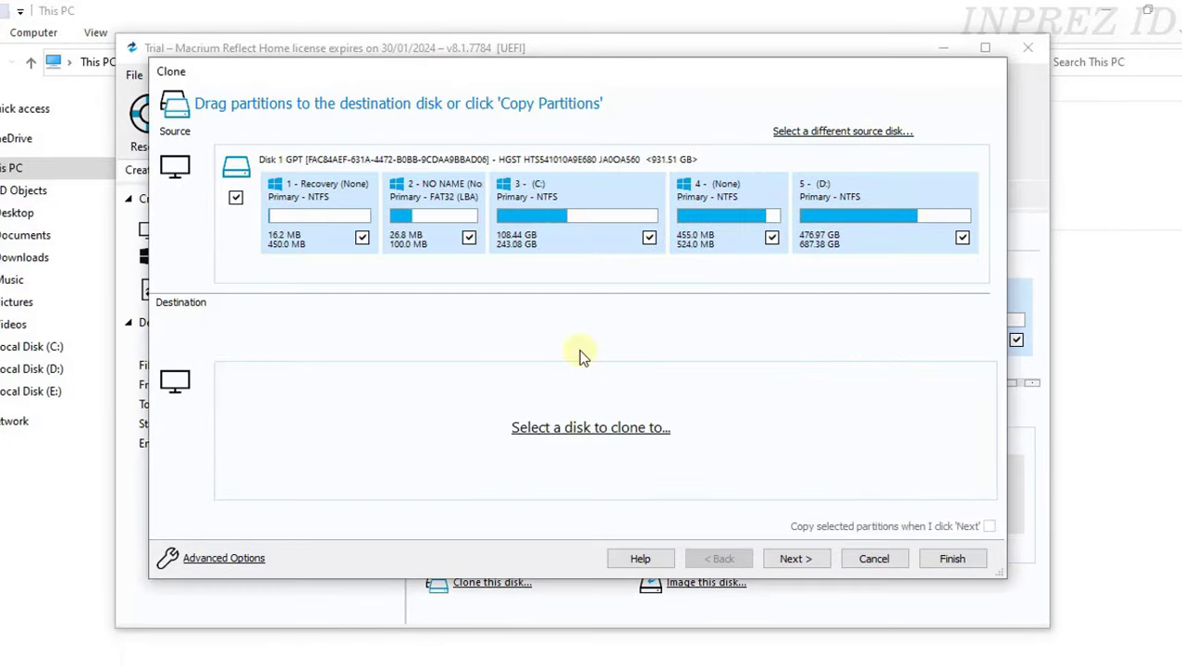
pyautogui.click(585, 429)
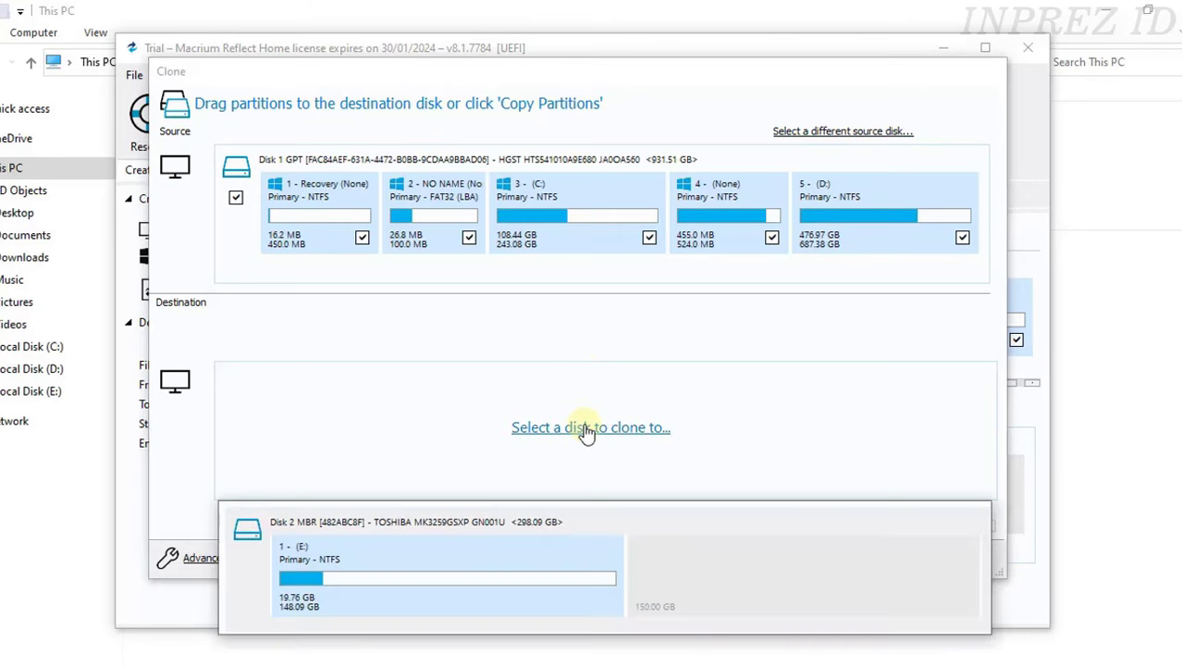
pyautogui.click(514, 564)
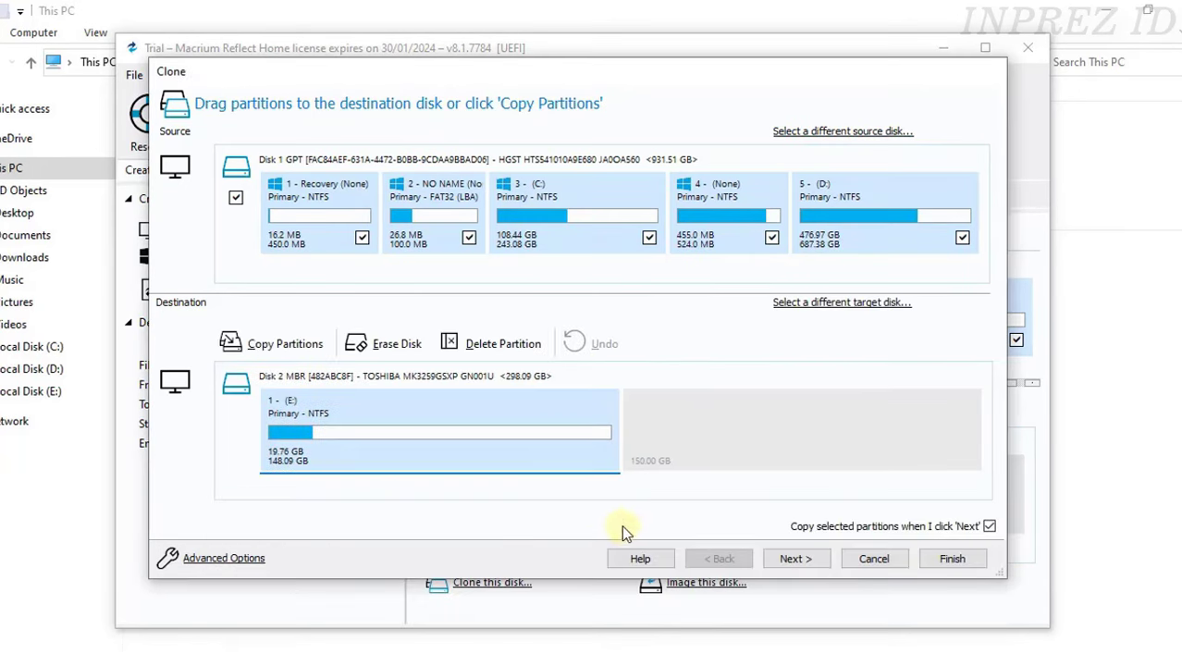
# - Drag the Recovery, NO NAME and C: partitions onto Disk 2, then cancel the clone
pyautogui.moveTo(344, 224); pyautogui.dragTo(714, 435)
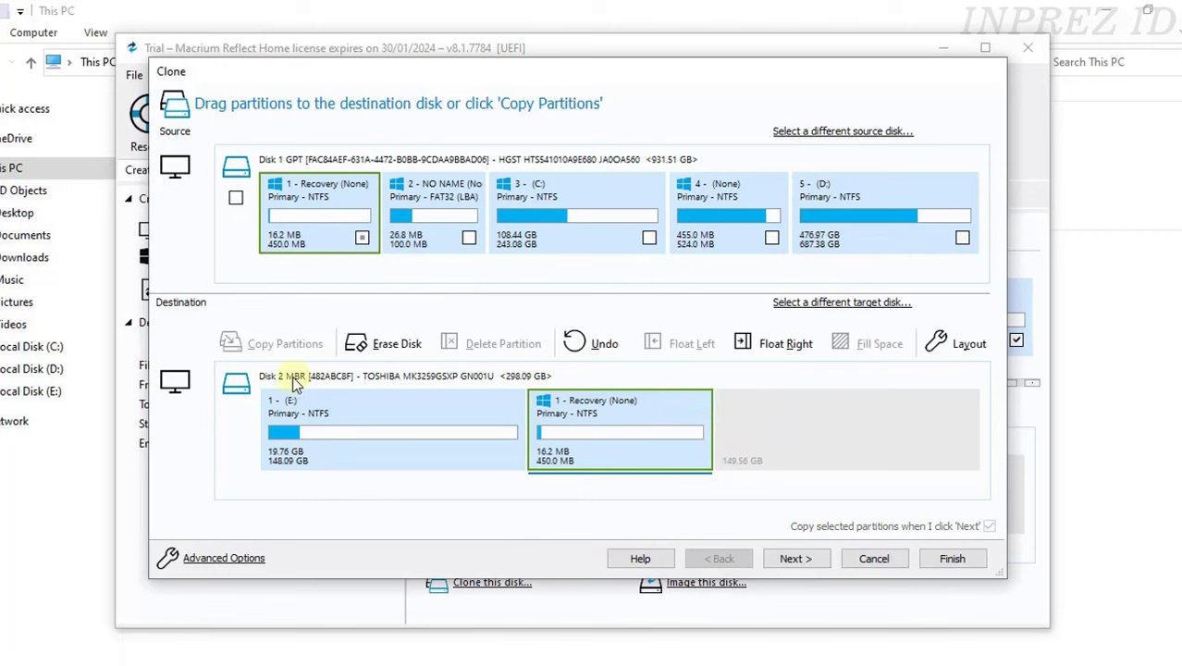
pyautogui.moveTo(453, 227); pyautogui.dragTo(792, 433)
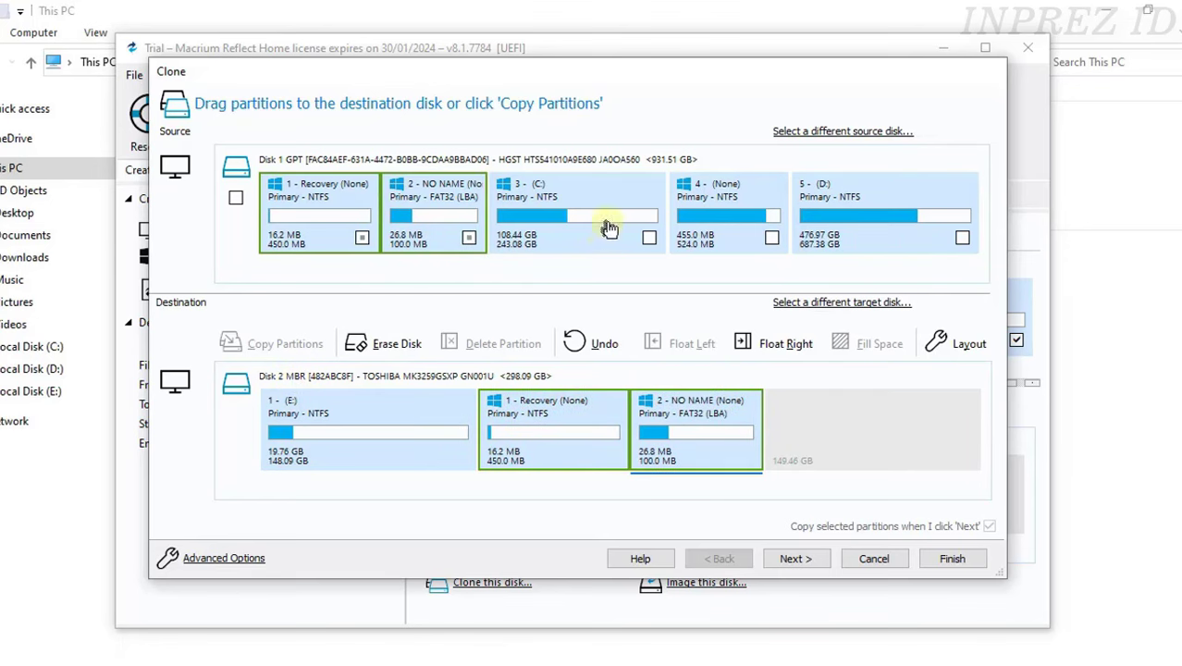
pyautogui.moveTo(607, 227); pyautogui.dragTo(860, 433)
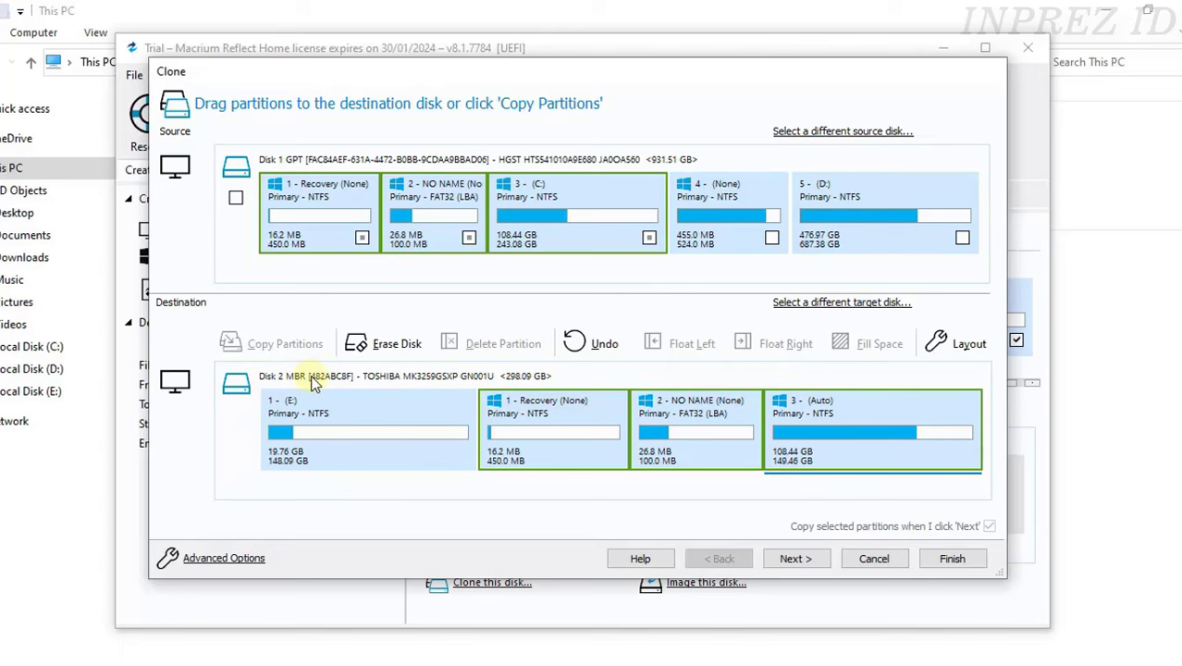
pyautogui.click(865, 560)
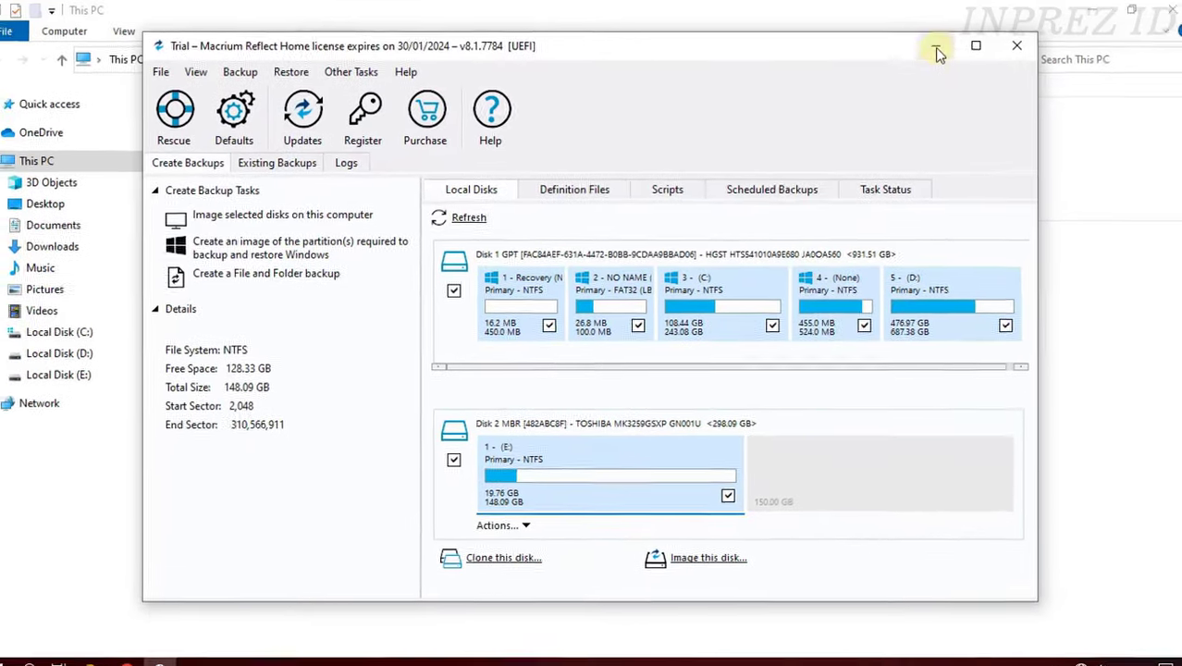
# - Minimise Macrium Reflect and File Explorer, then bring up Google Chrome
pyautogui.click(942, 48)
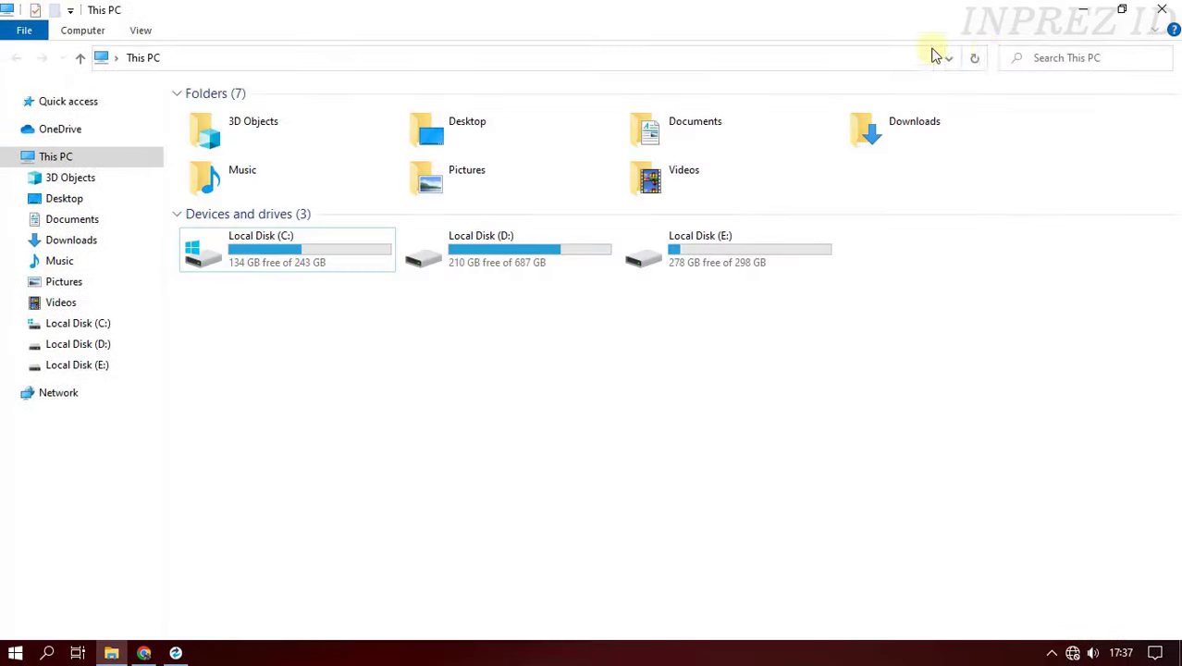
pyautogui.click(1081, 13)
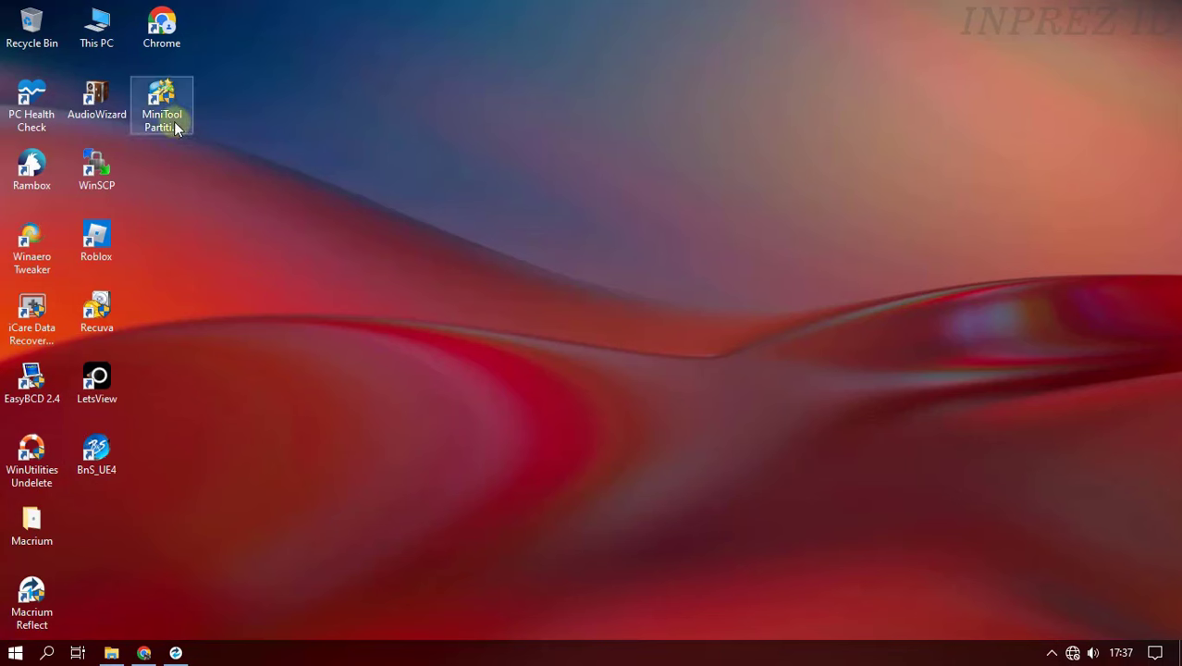
pyautogui.click(143, 652)
# - Search Google for 'minitool partition wizard', visit its official Free 12.8 page, then close Chrome
pyautogui.click(474, 349)
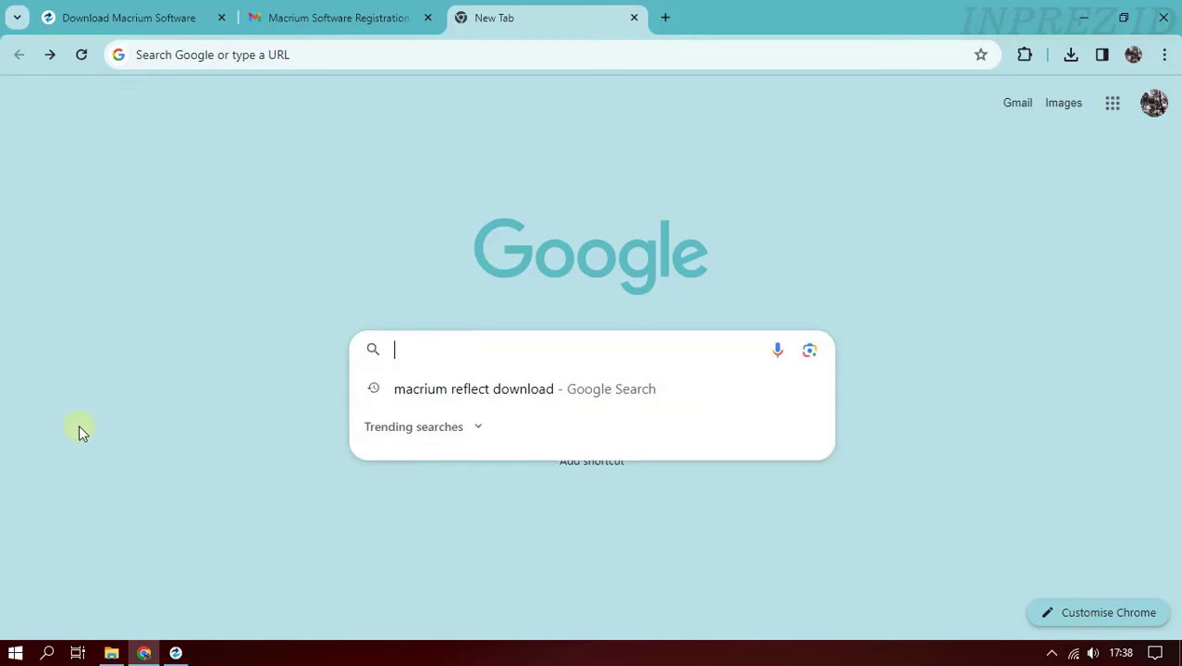
pyautogui.write('minitool partiti')
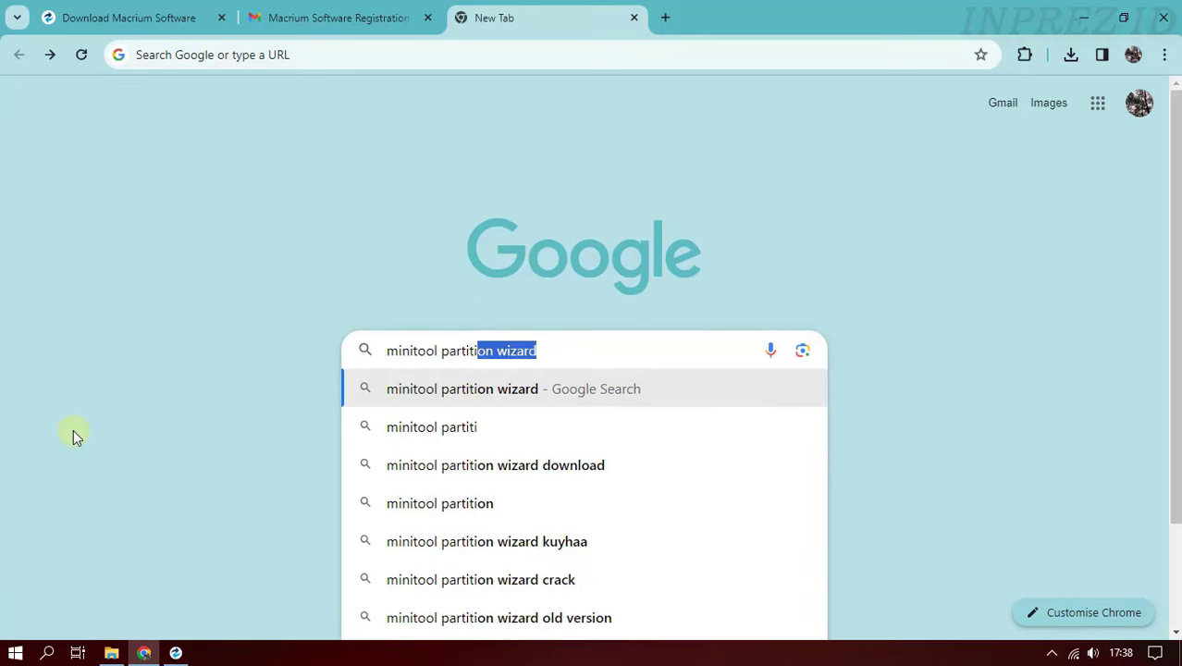
pyautogui.write('on wizard')
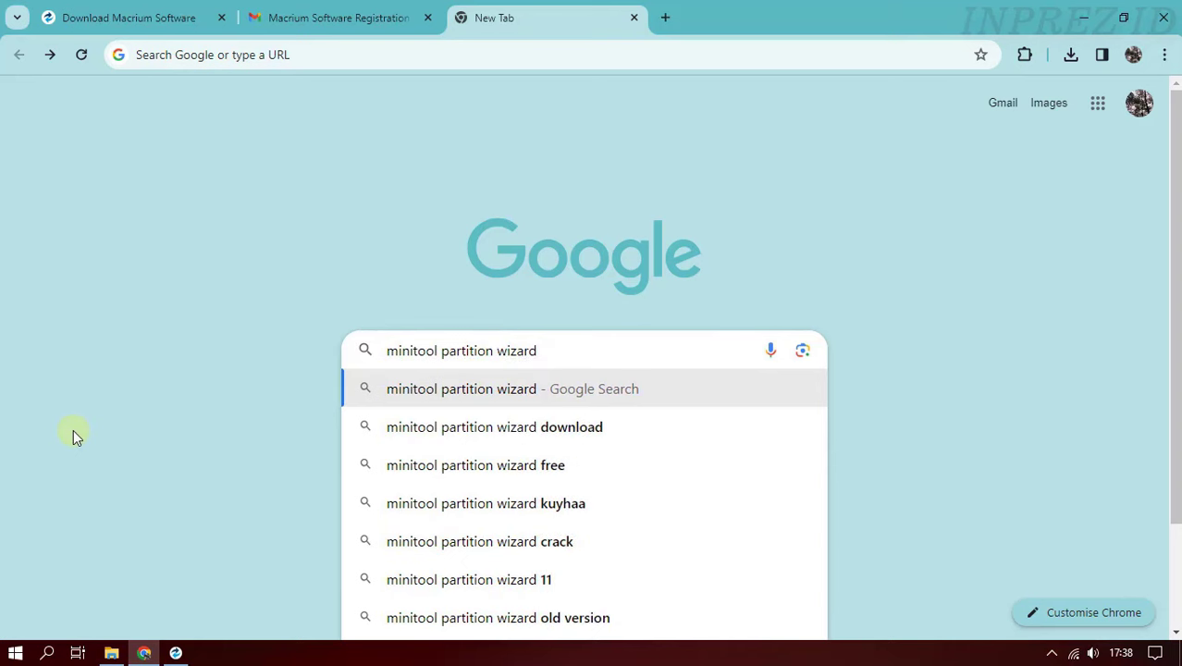
pyautogui.press('Return')
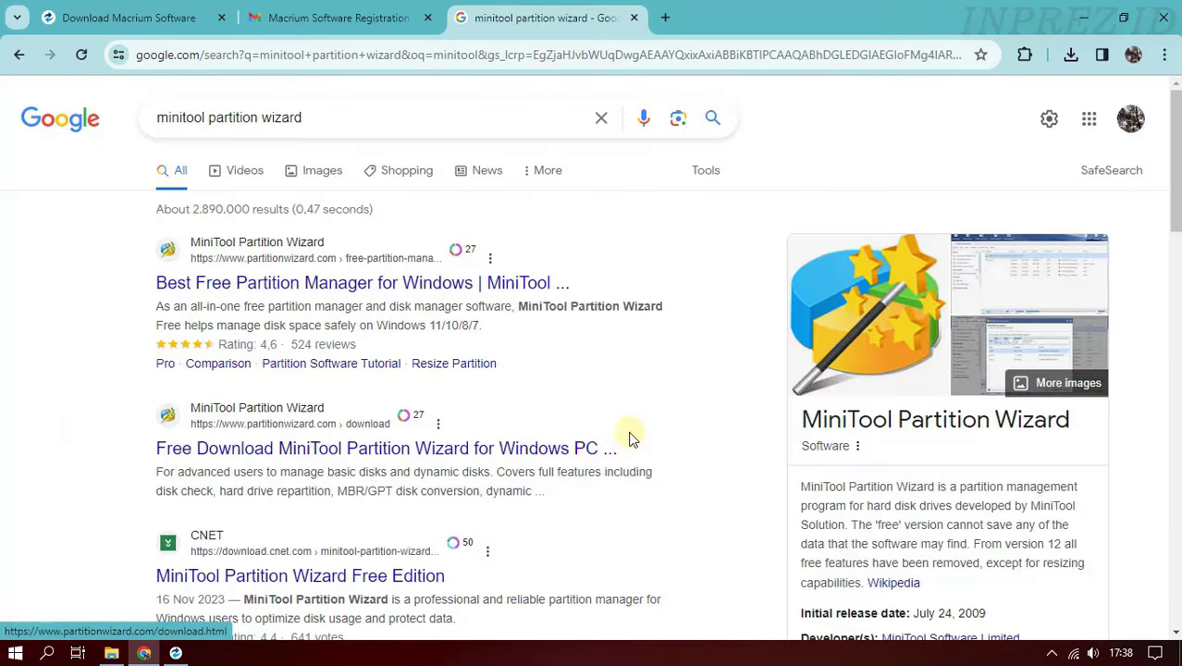
pyautogui.click(414, 292)
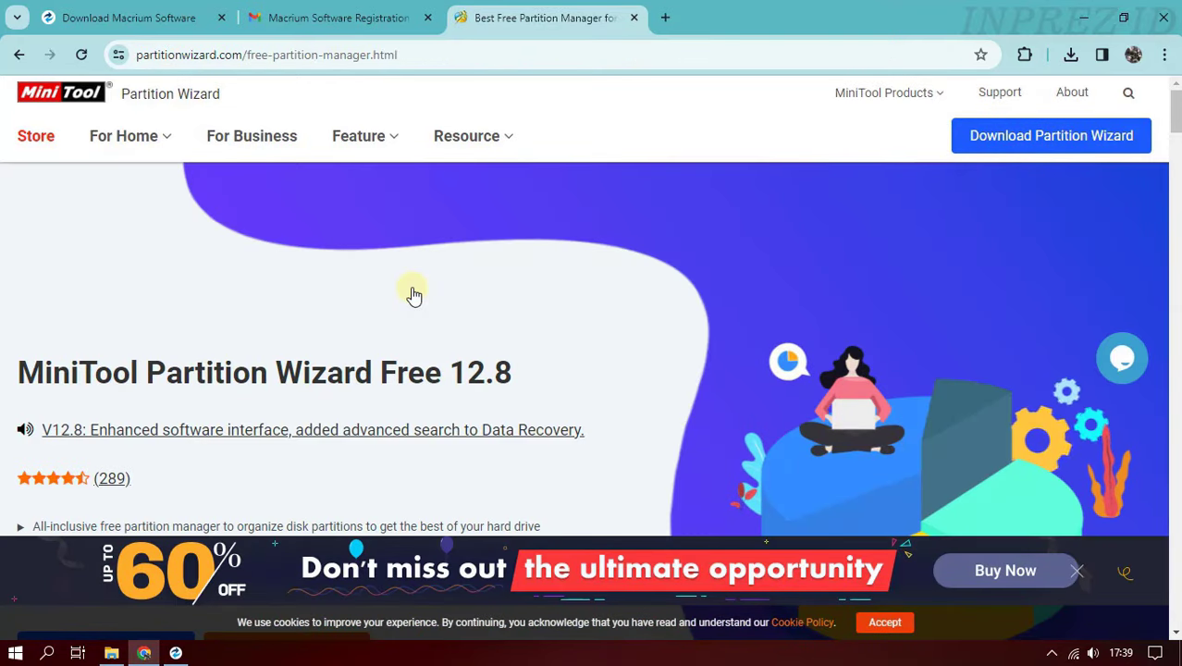
pyautogui.moveTo(1031, 142)
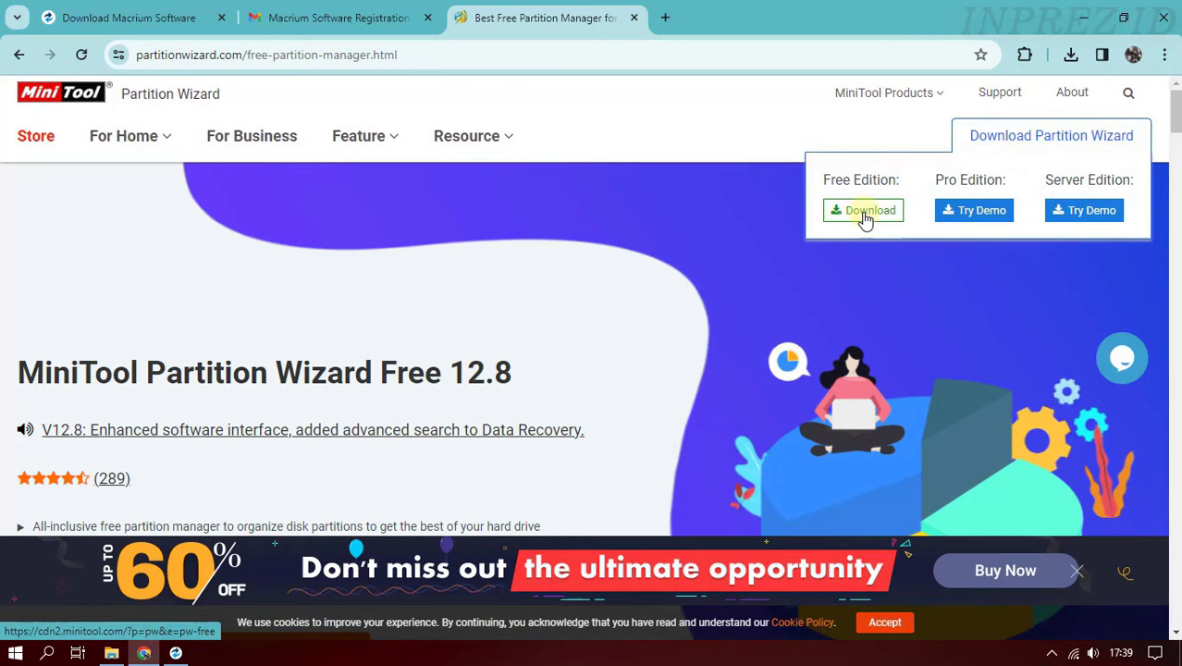
pyautogui.click(1166, 21)
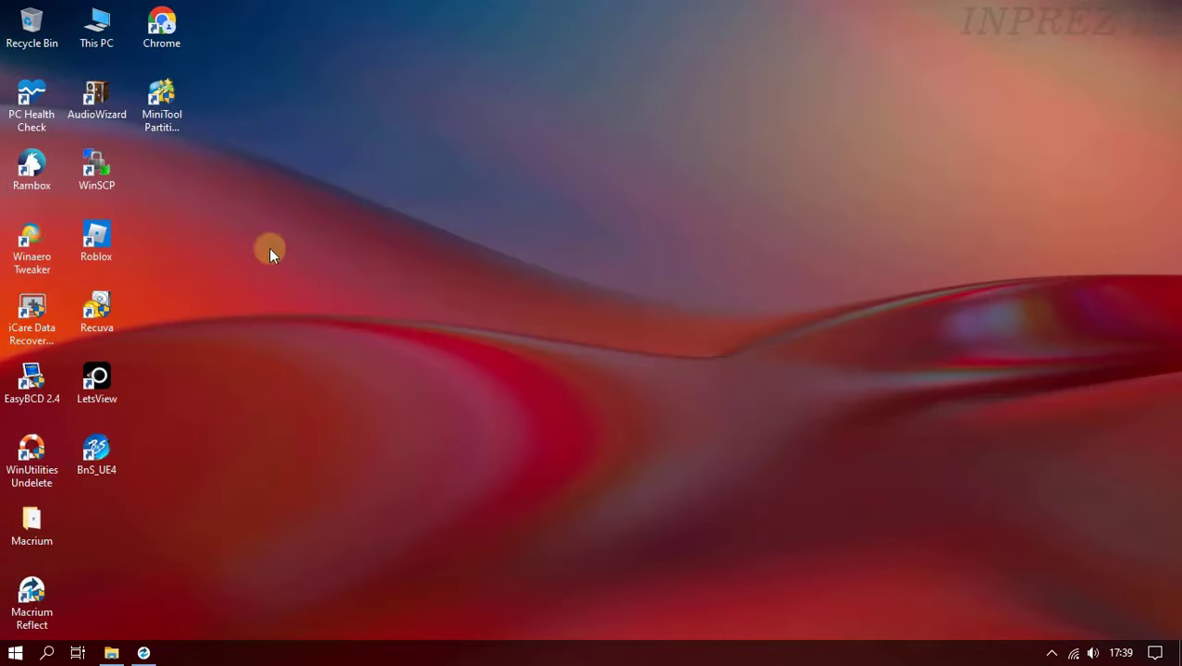
# - Launch MiniTool Partition Wizard as administrator and queue converting Disk 2 from MBR to GPT
pyautogui.doubleClick(169, 106)
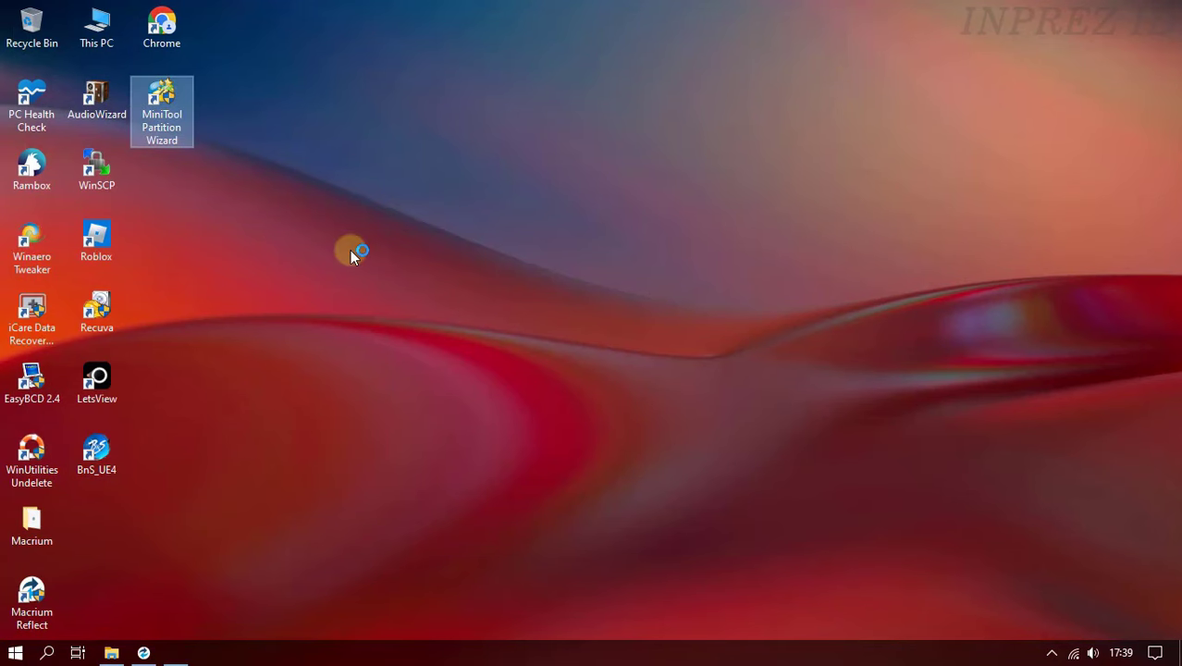
pyautogui.click(565, 443)
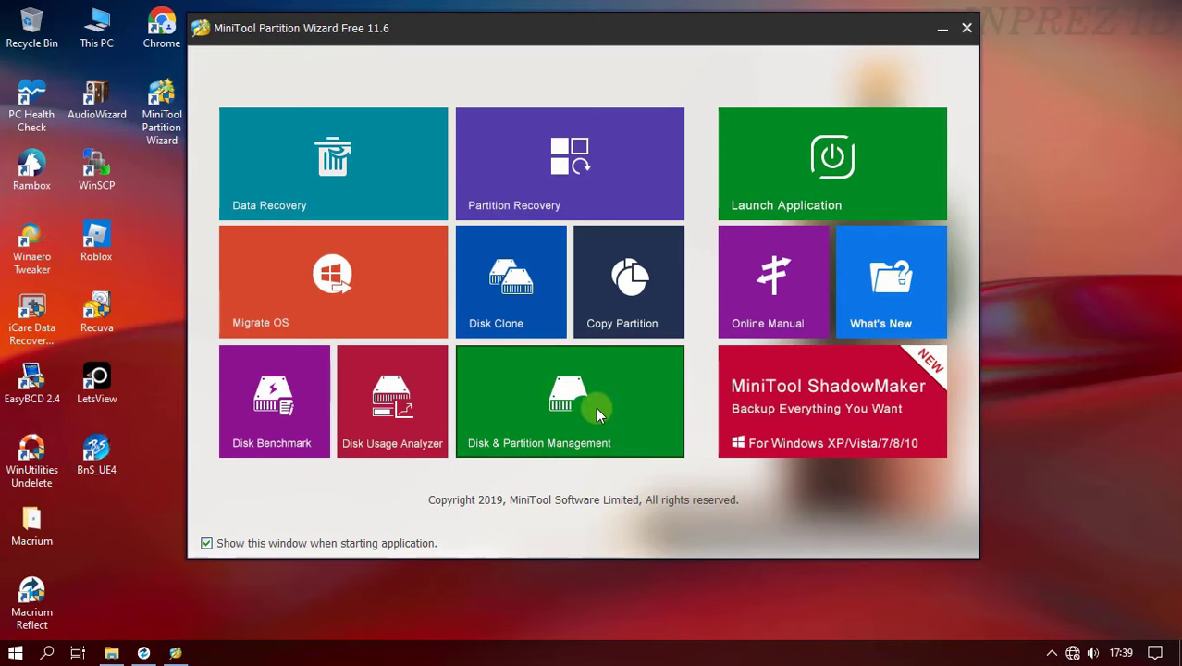
pyautogui.click(595, 415)
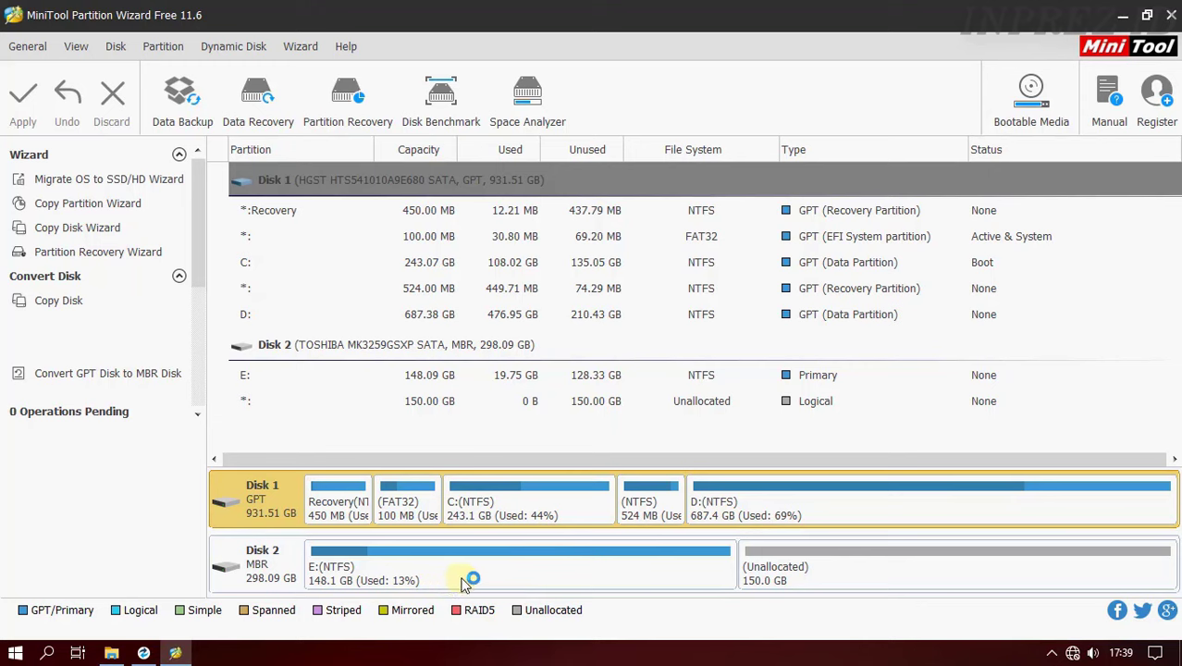
pyautogui.click(273, 580)
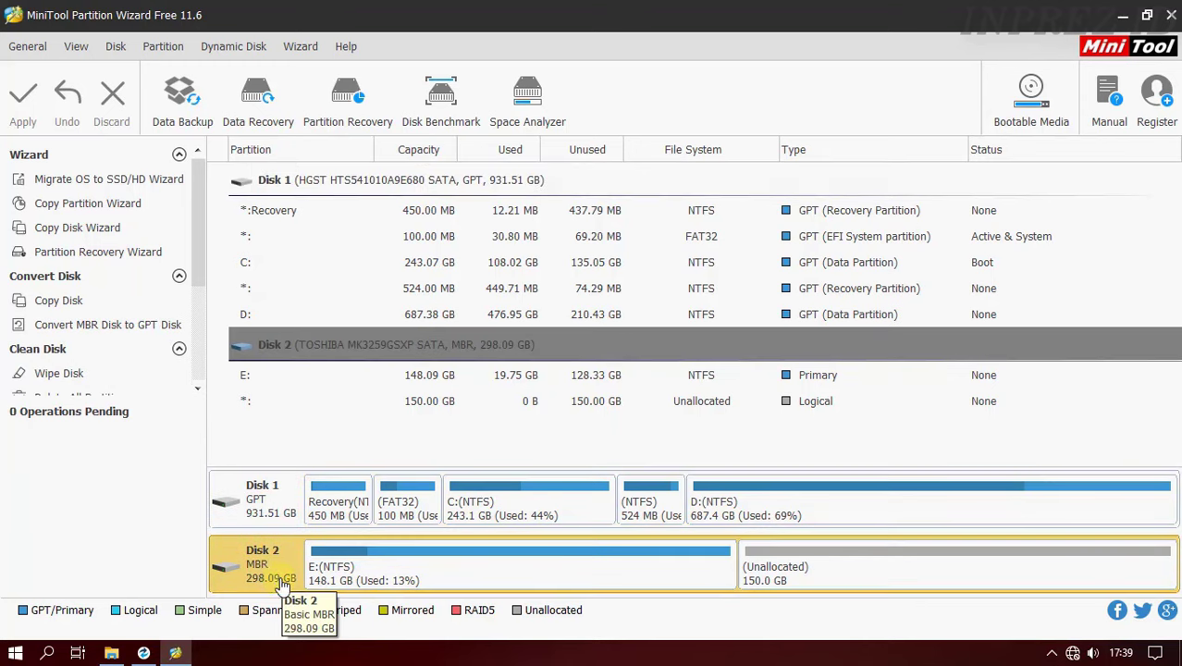
pyautogui.rightClick(273, 580)
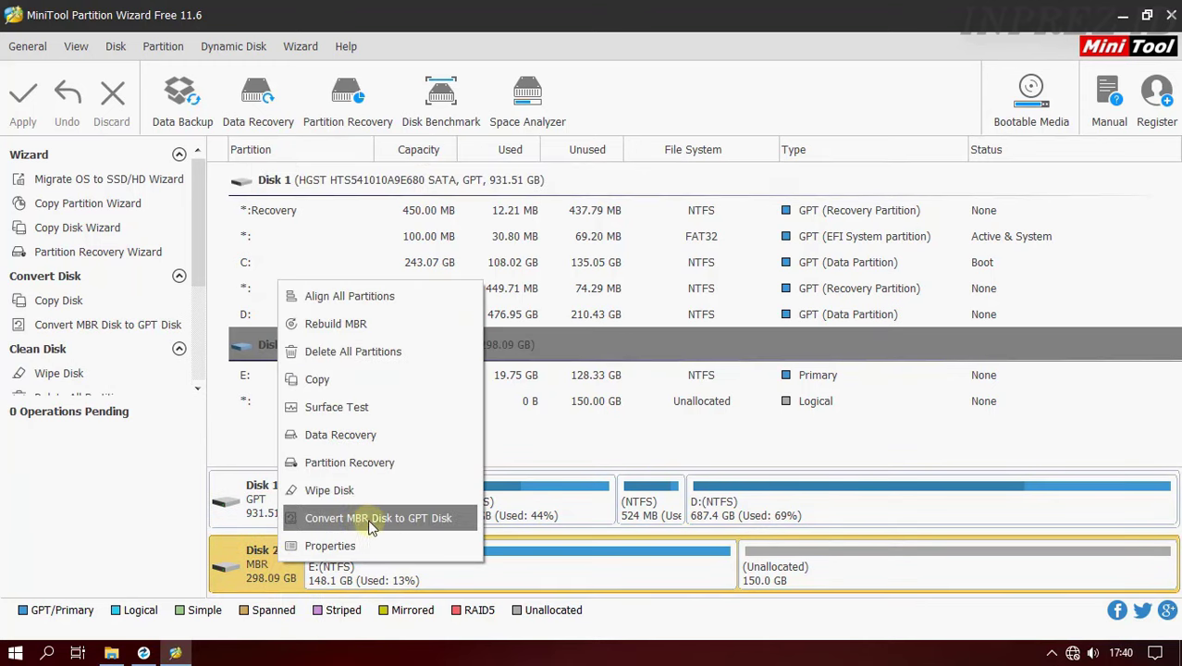
pyautogui.click(419, 525)
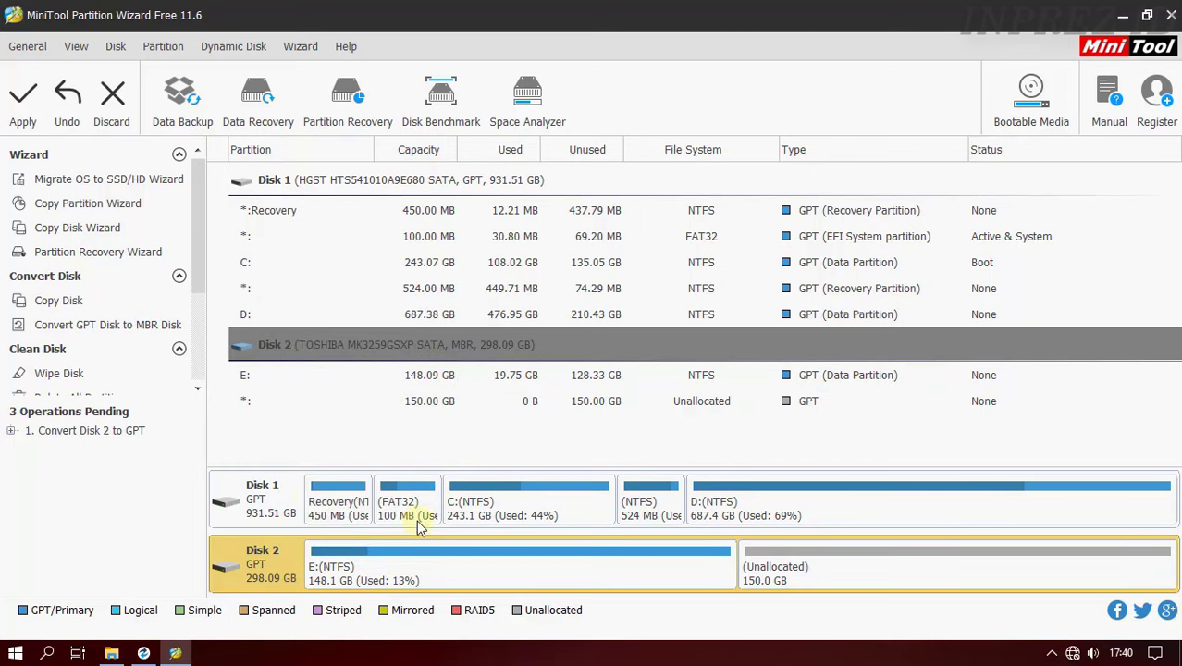
# - Apply the GPT conversion, confirm Disk 2 now reads GPT, and close the wizard
pyautogui.click(29, 118)
pyautogui.click(555, 368)
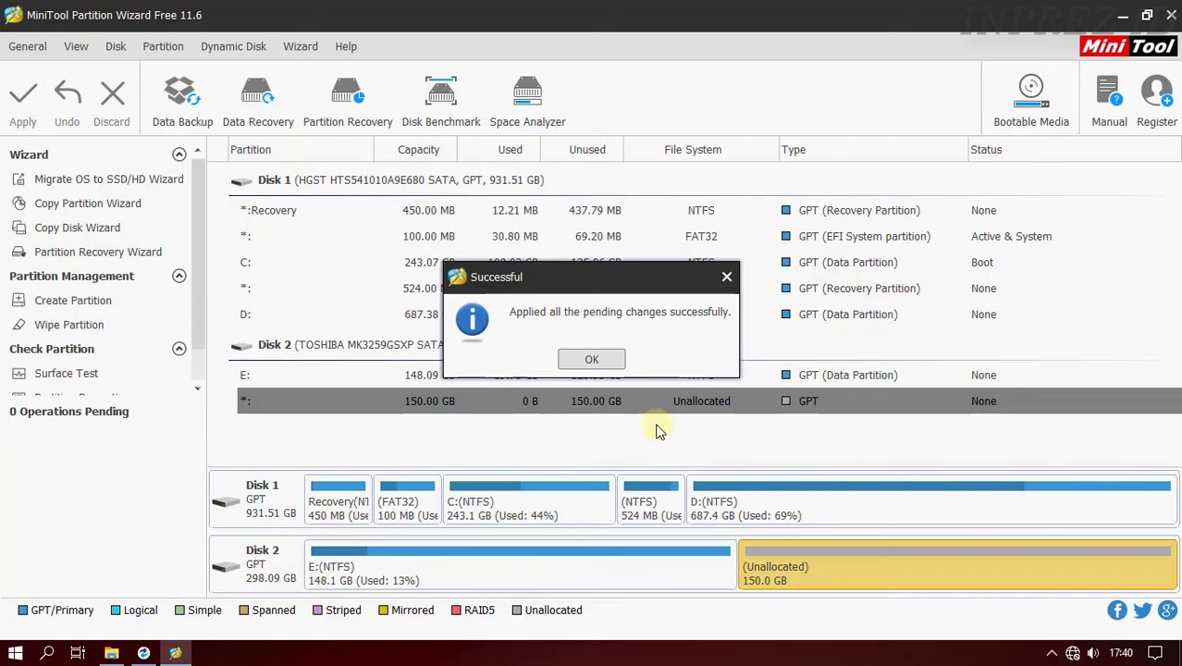
pyautogui.click(599, 361)
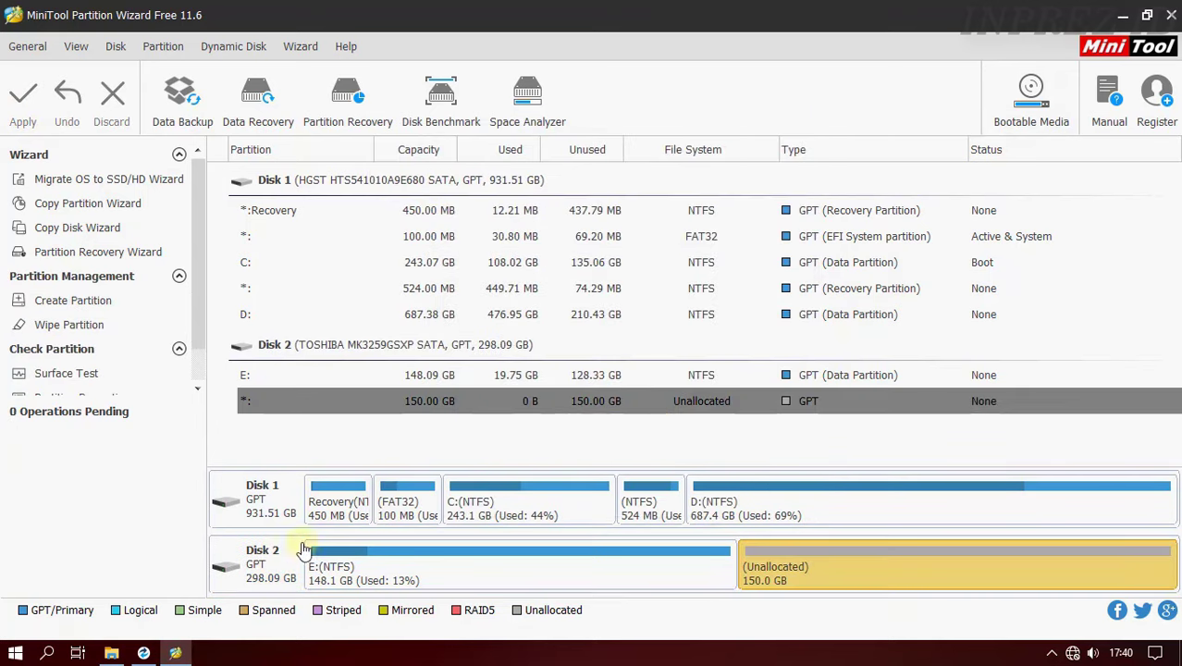
pyautogui.click(276, 569)
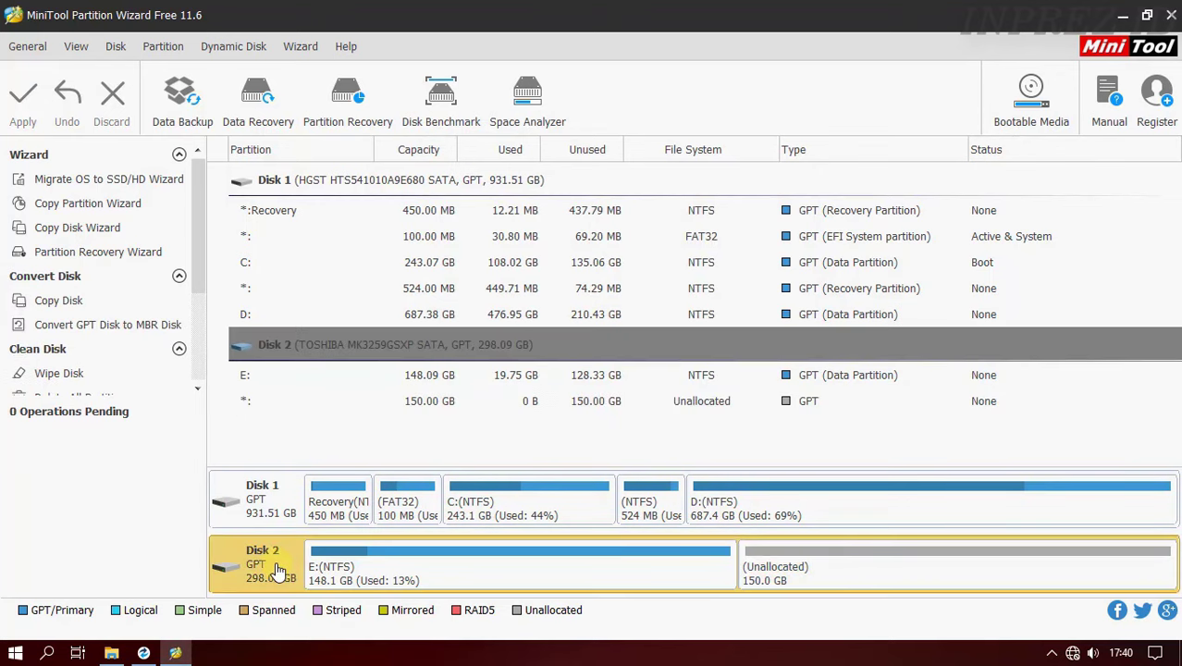
pyautogui.click(1170, 14)
pyautogui.click(112, 652)
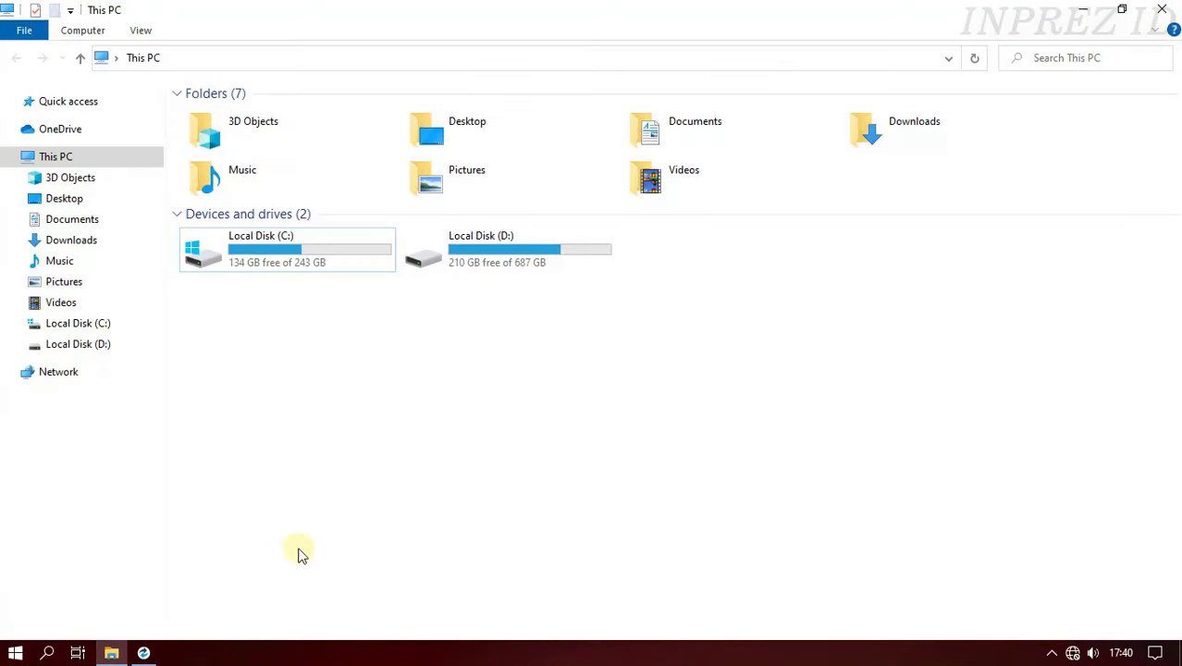
# - Check that Local Disk (E:) still holds its Video and ISO folders, then minimise Explorer
pyautogui.click(103, 159)
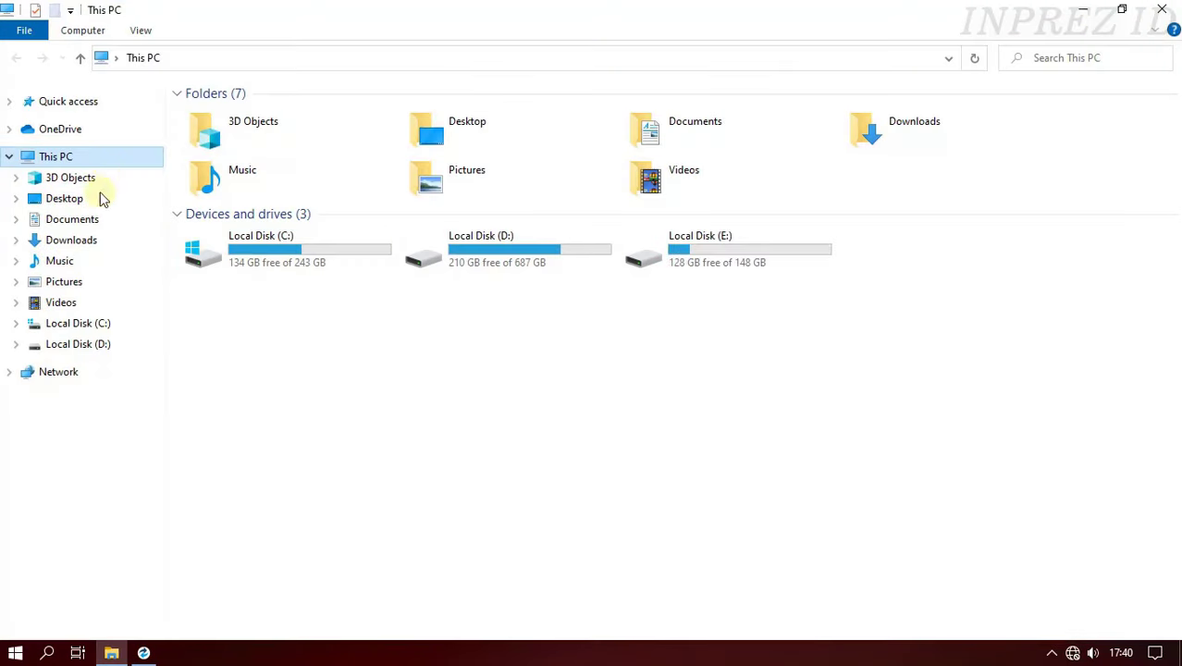
pyautogui.doubleClick(729, 264)
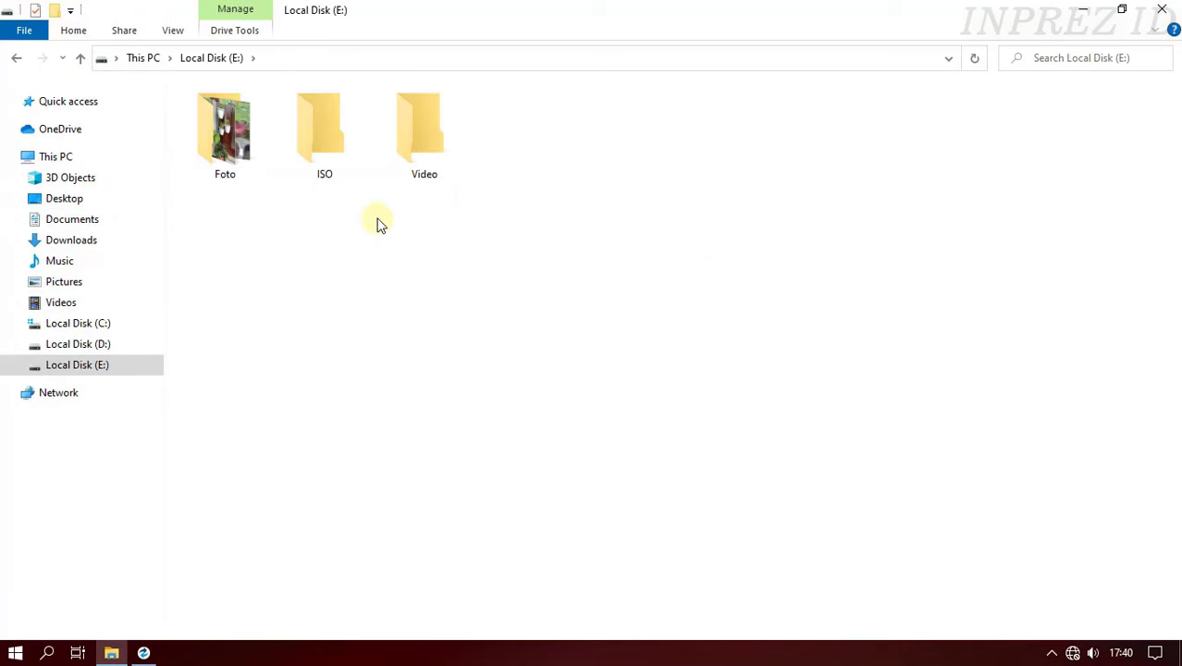
pyautogui.doubleClick(407, 157)
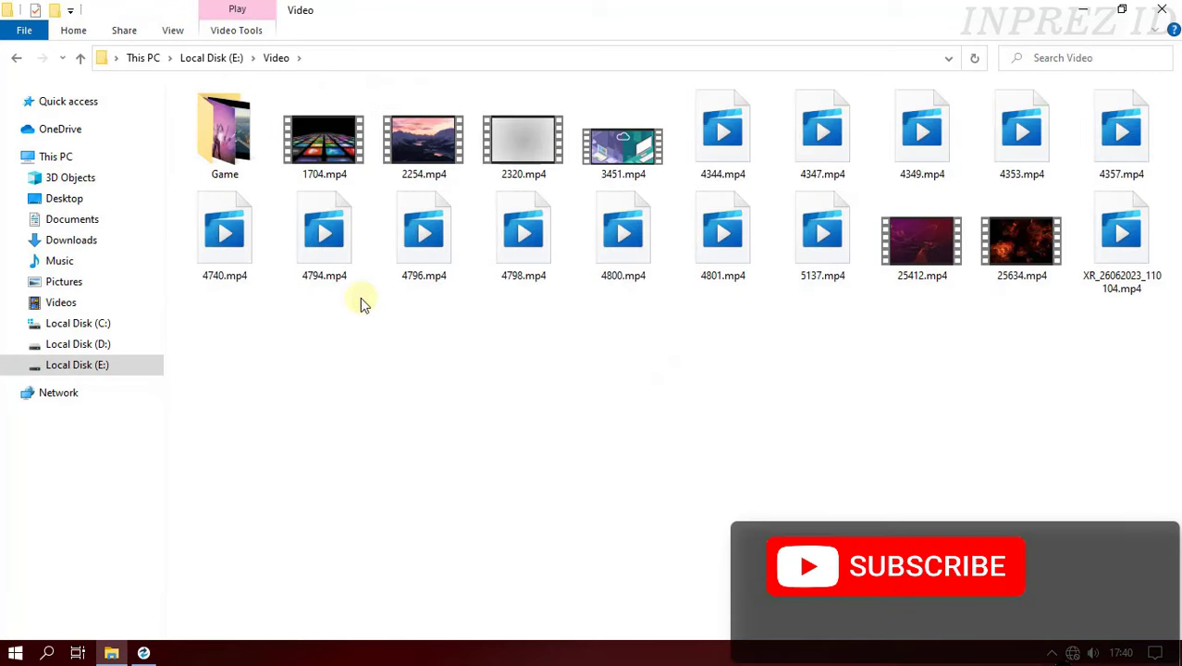
pyautogui.click(18, 61)
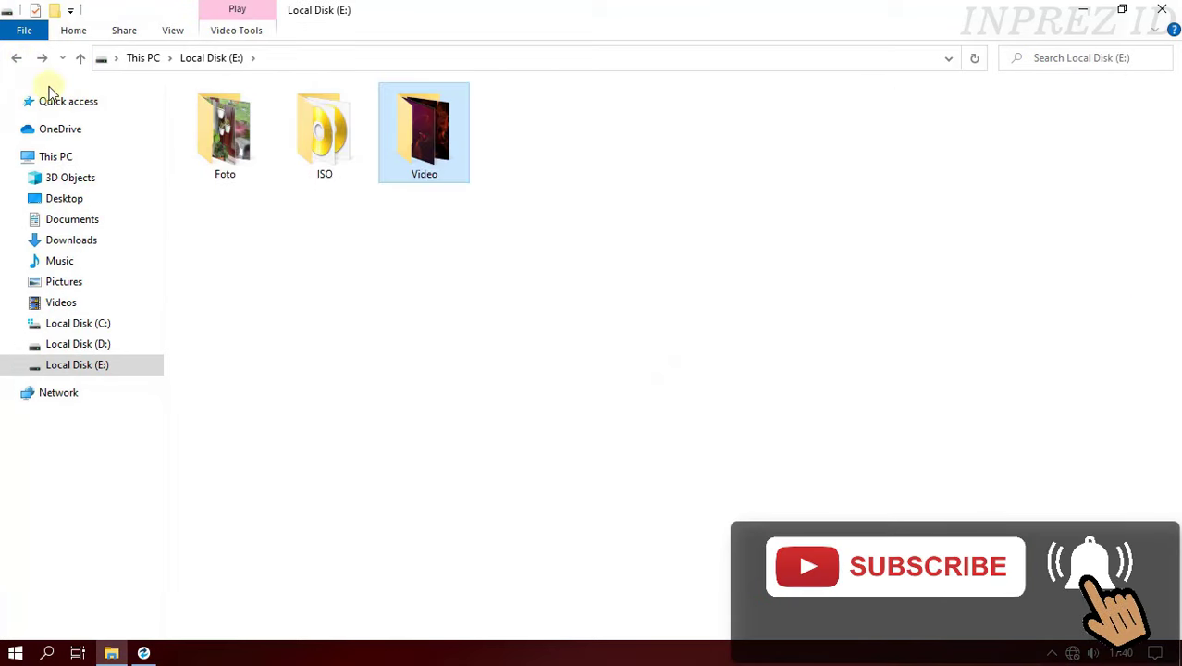
pyautogui.click(325, 169)
pyautogui.doubleClick(326, 166)
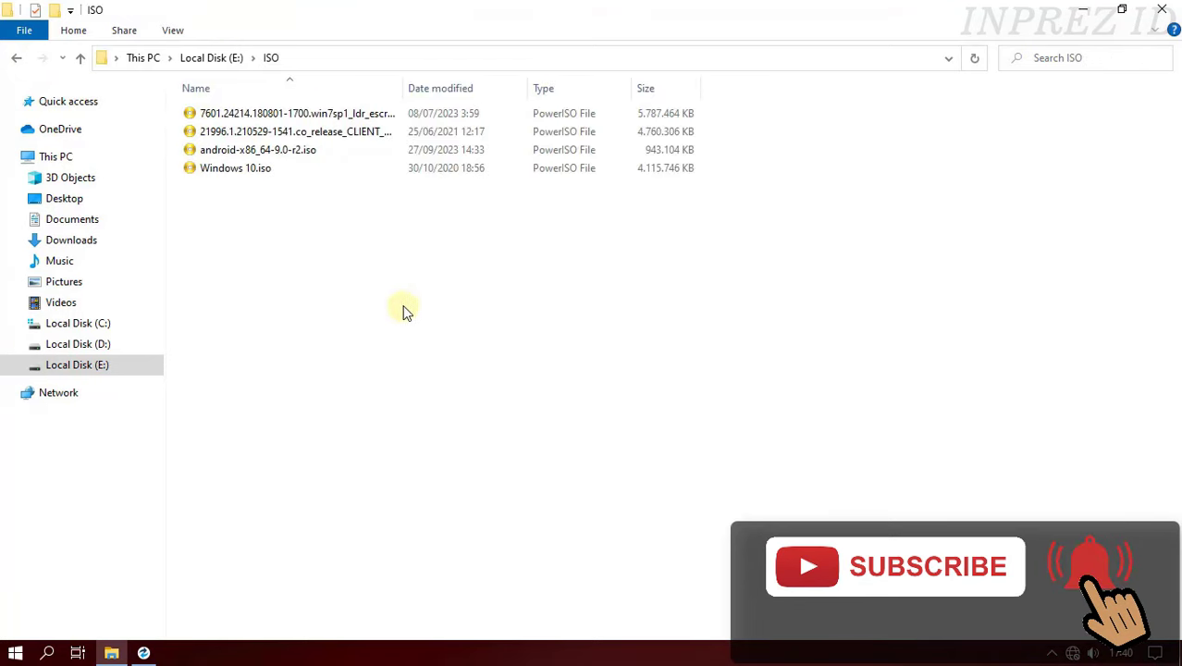
pyautogui.click(17, 59)
pyautogui.click(108, 162)
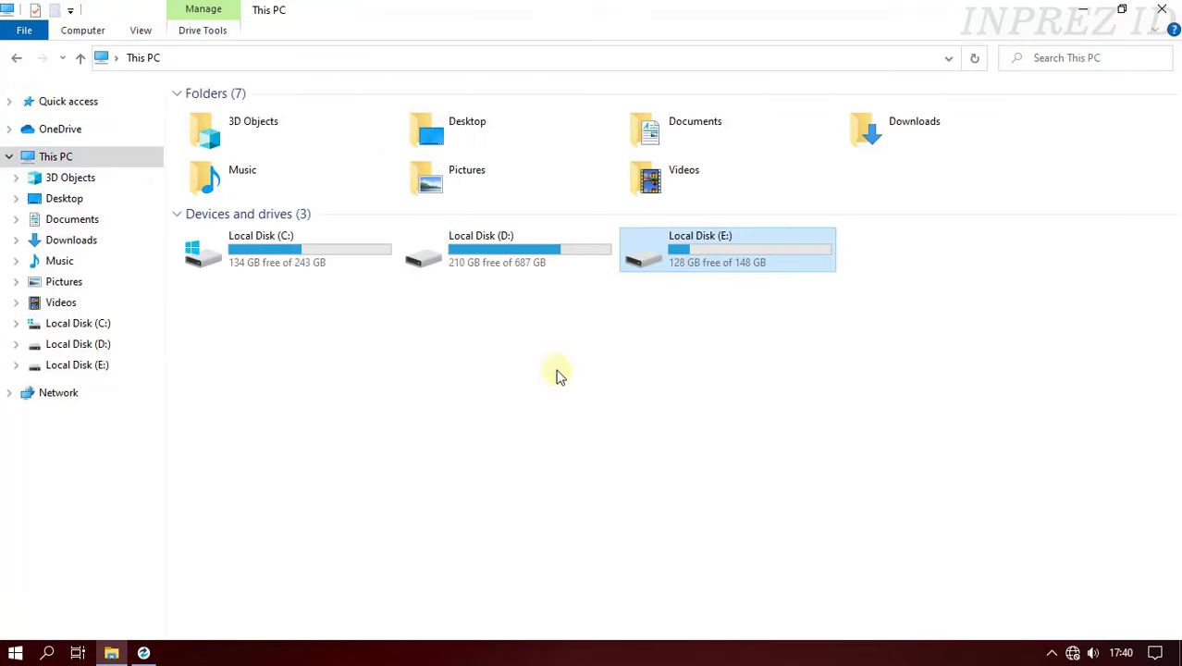
pyautogui.click(1083, 12)
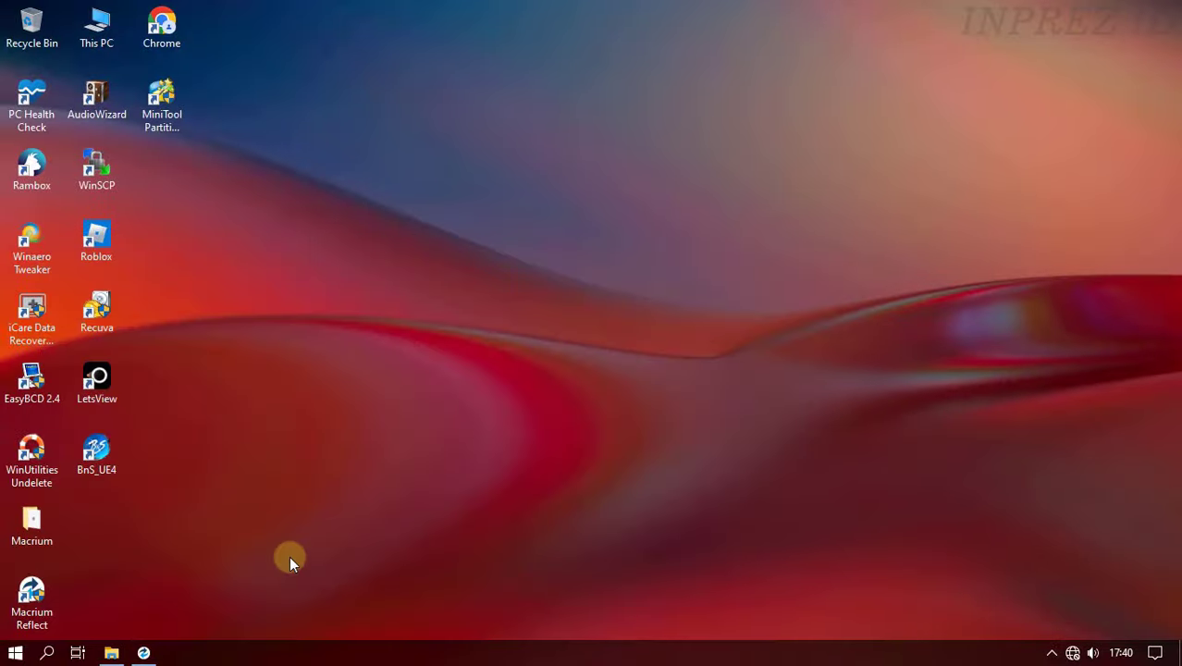
# - Refresh Macrium Reflect's disk view and start a clone of Disk 1, listing destination disks
pyautogui.click(145, 654)
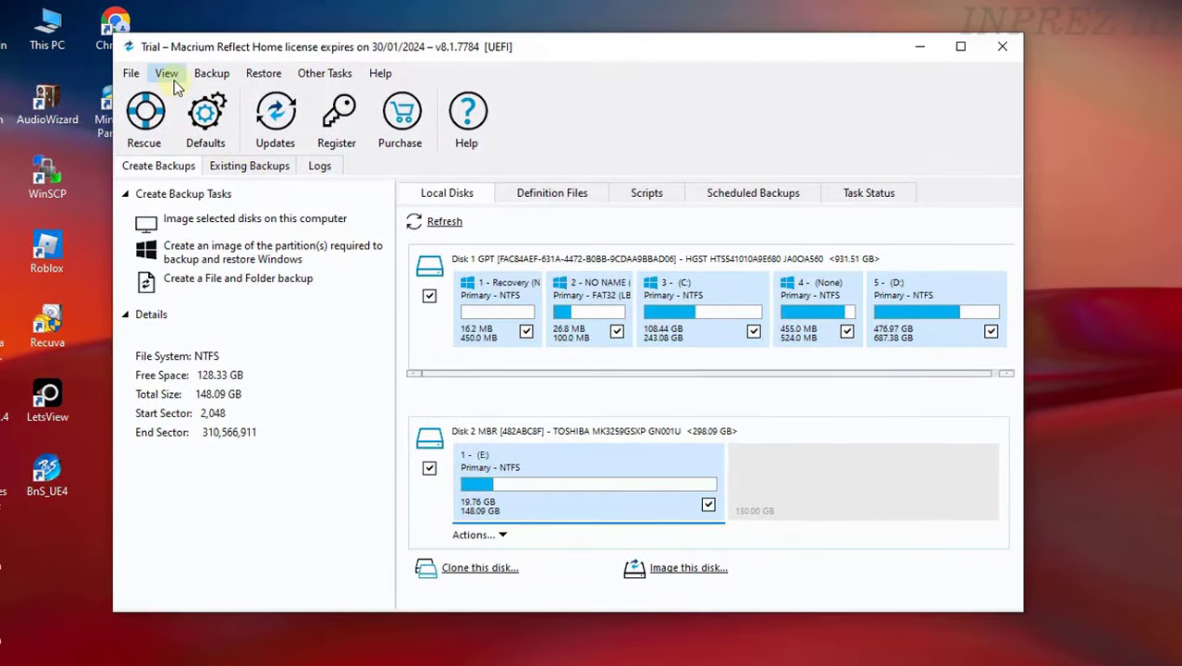
pyautogui.click(172, 76)
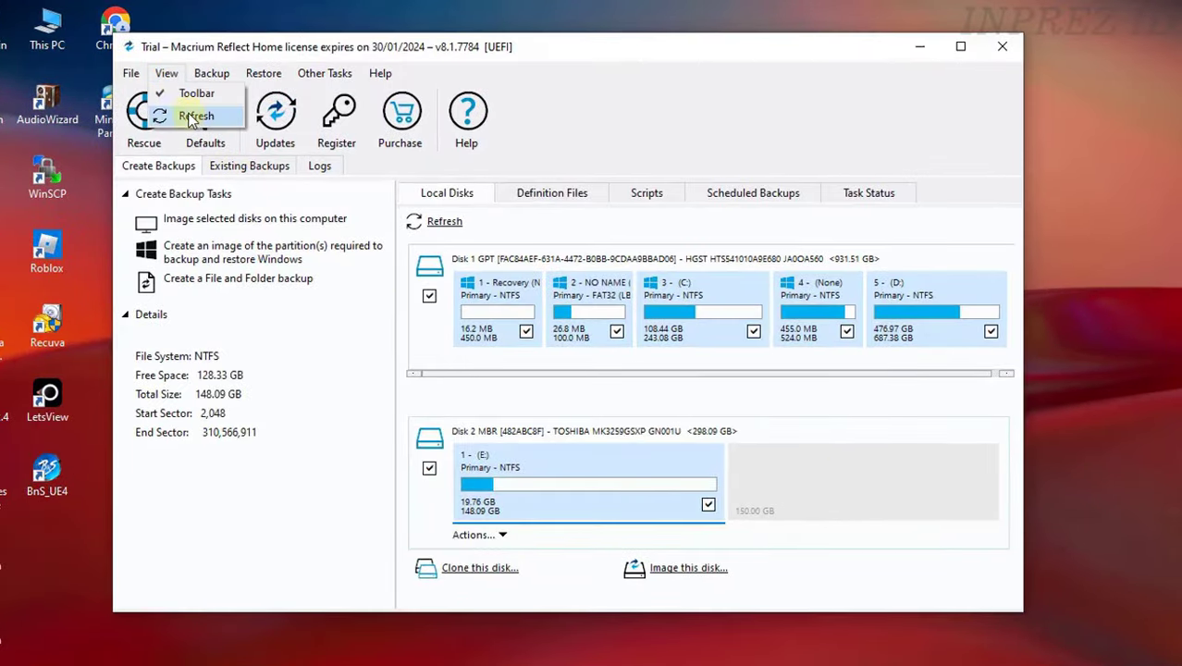
pyautogui.click(190, 117)
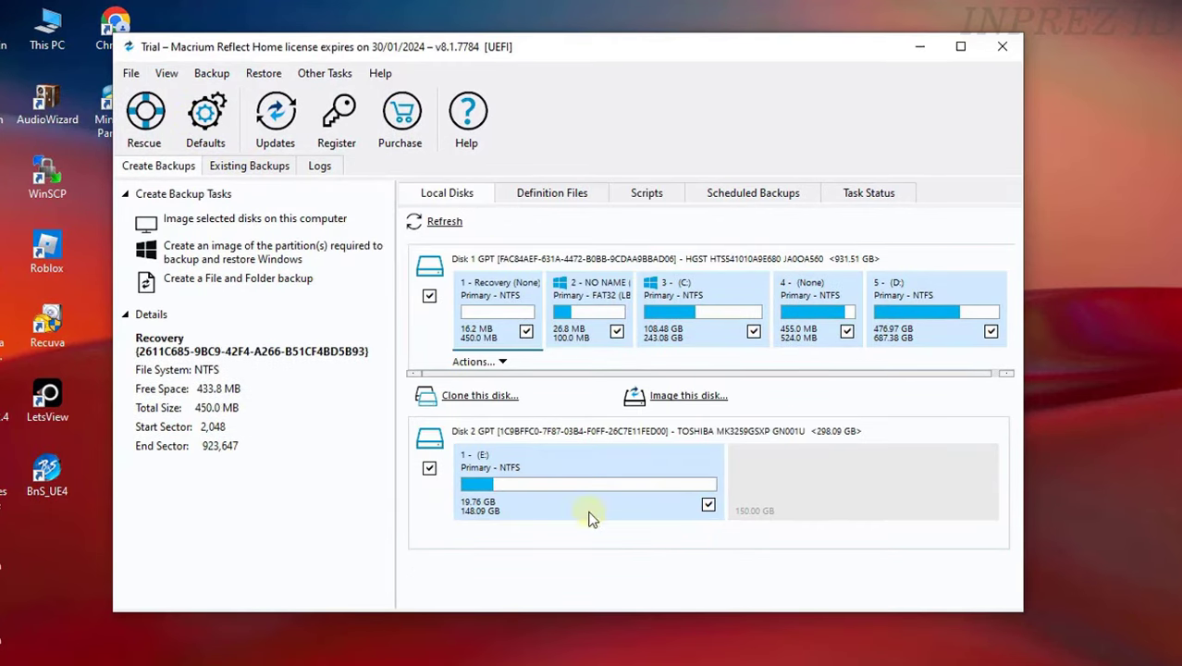
pyautogui.click(504, 396)
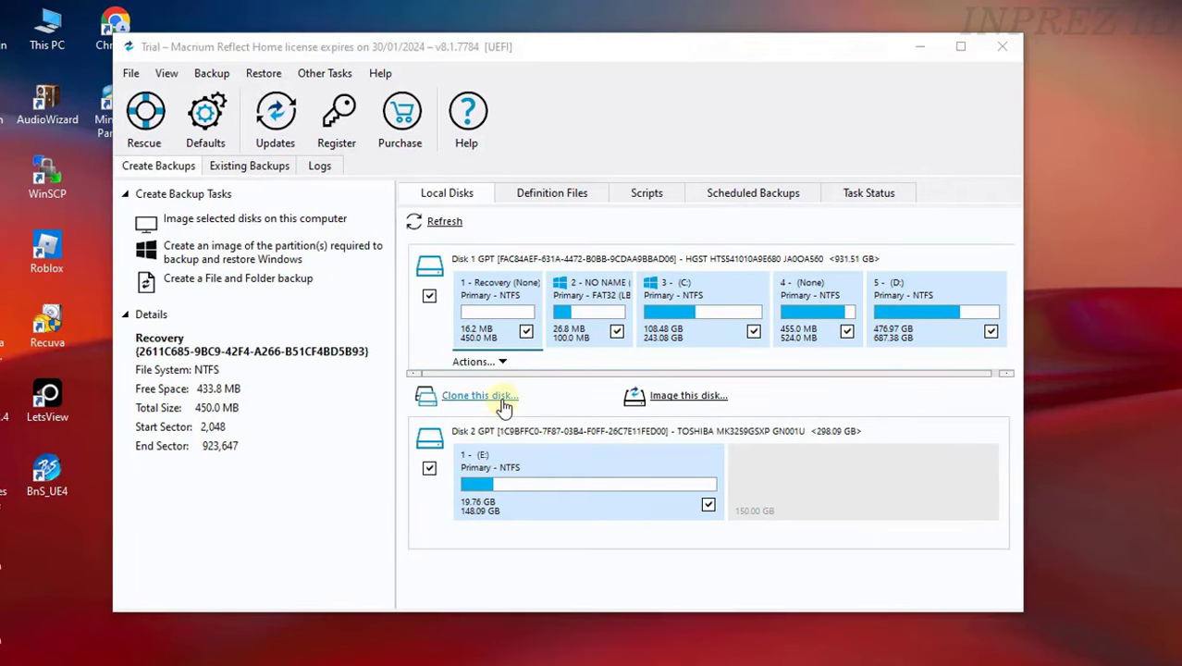
pyautogui.click(504, 414)
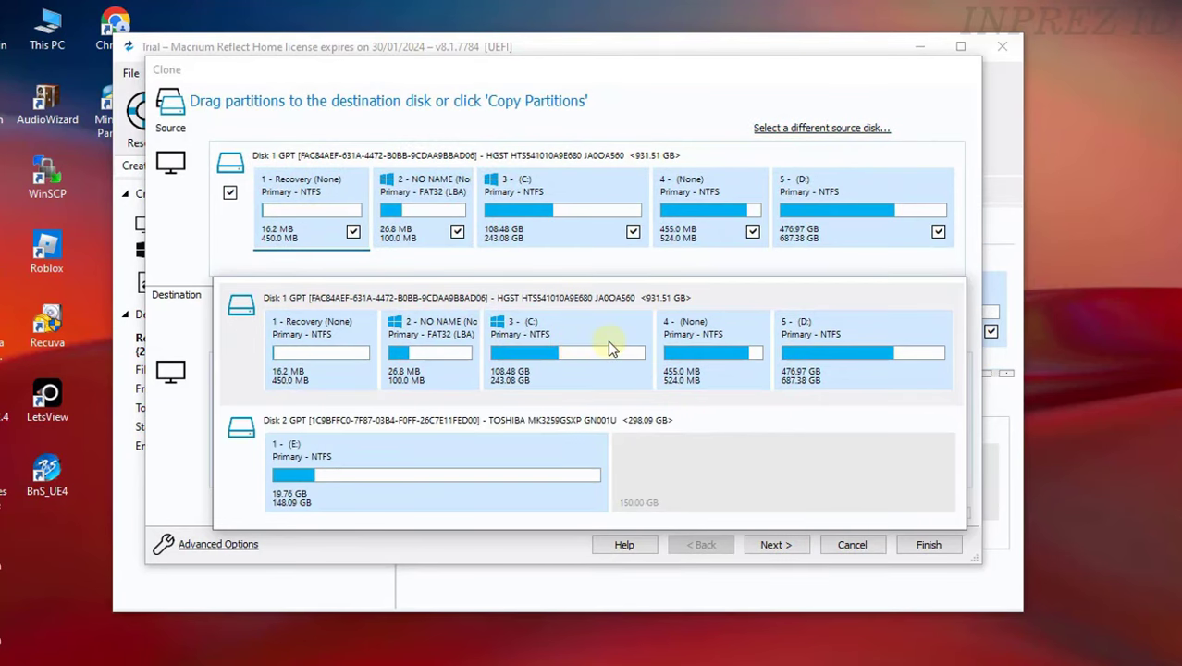
# - Select Disk 2 as the clone destination
pyautogui.click(608, 345)
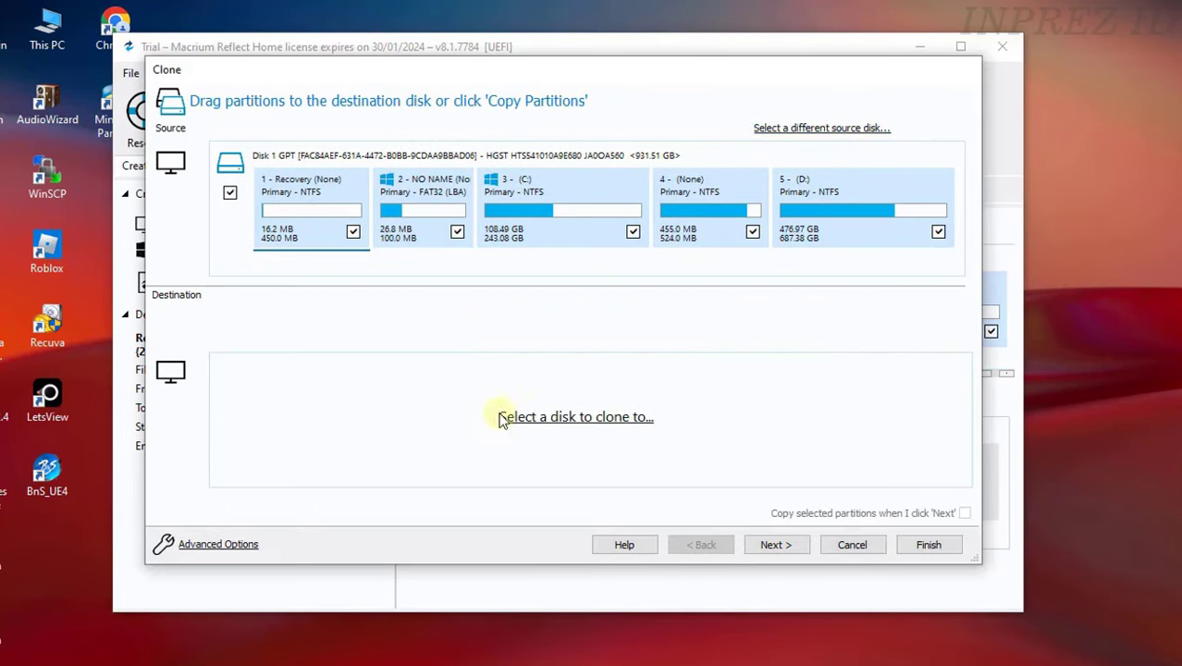
pyautogui.click(576, 418)
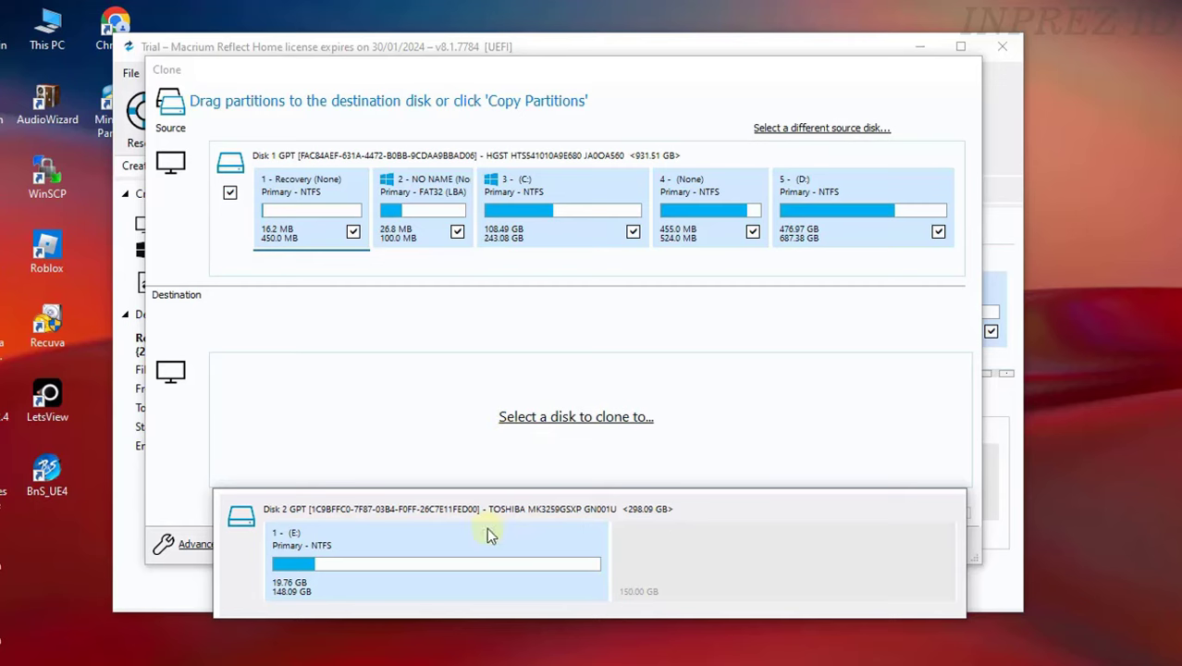
pyautogui.click(529, 552)
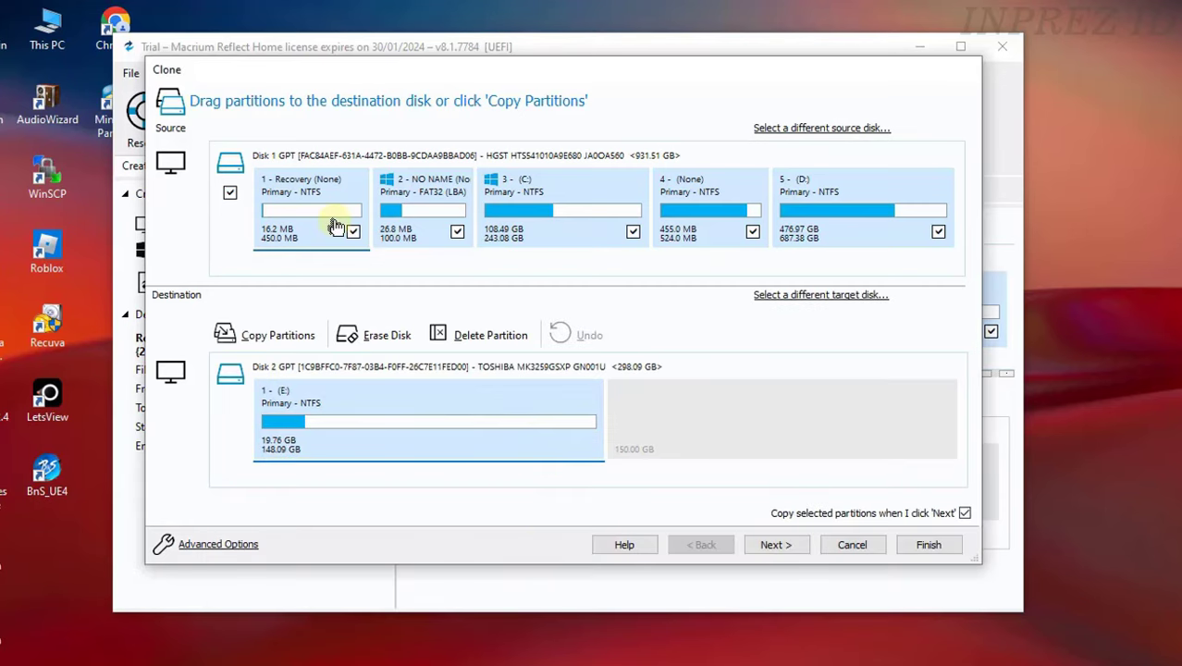
# - Drag the Recovery, NO NAME and C: partitions onto Disk 2's unallocated space
pyautogui.moveTo(332, 222); pyautogui.dragTo(688, 425)
pyautogui.moveTo(435, 224); pyautogui.dragTo(764, 435)
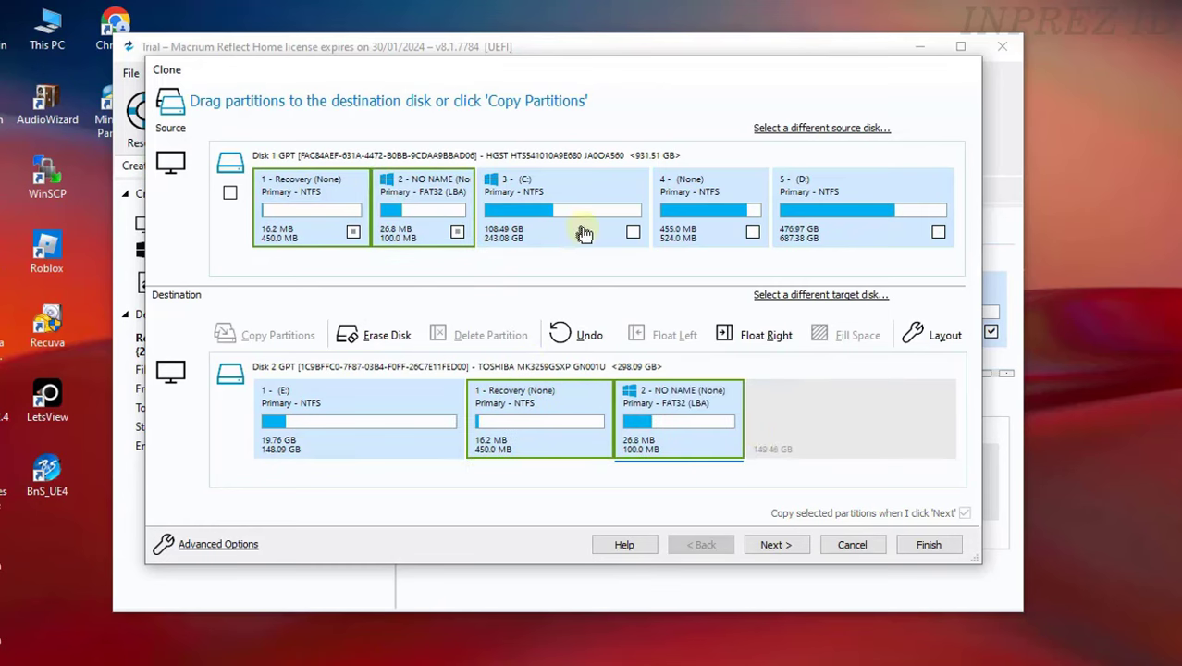
pyautogui.moveTo(585, 214); pyautogui.dragTo(847, 427)
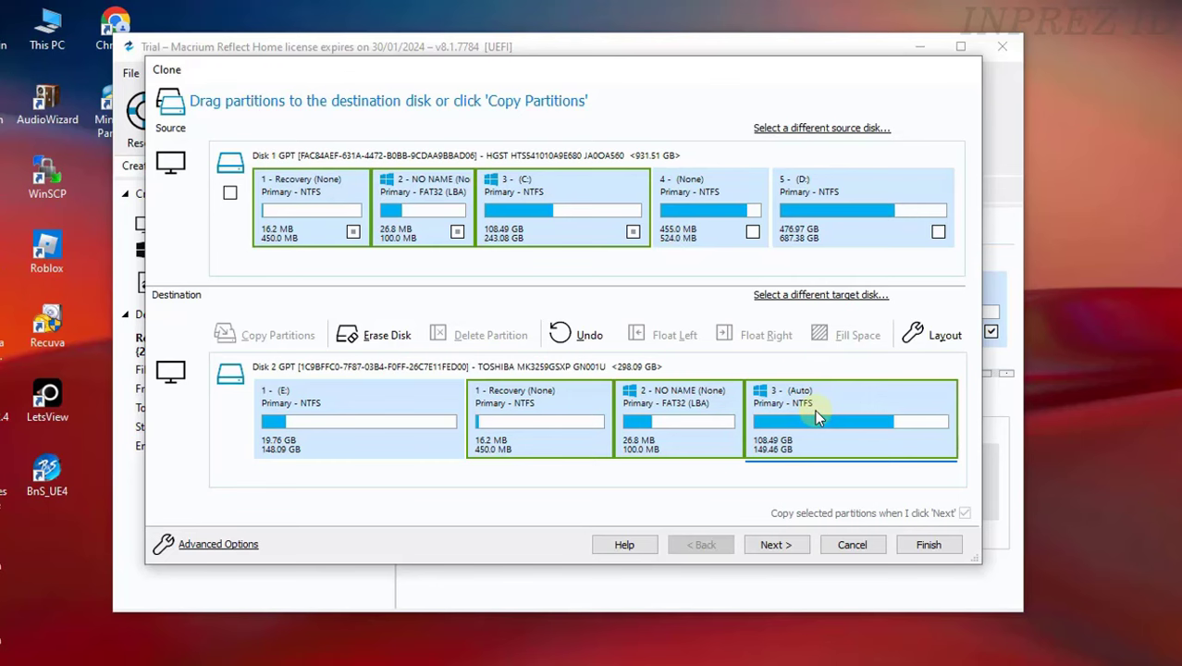
# - Open Partition Size and Layout for the copied C: partition and reduce its size
pyautogui.rightClick(832, 438)
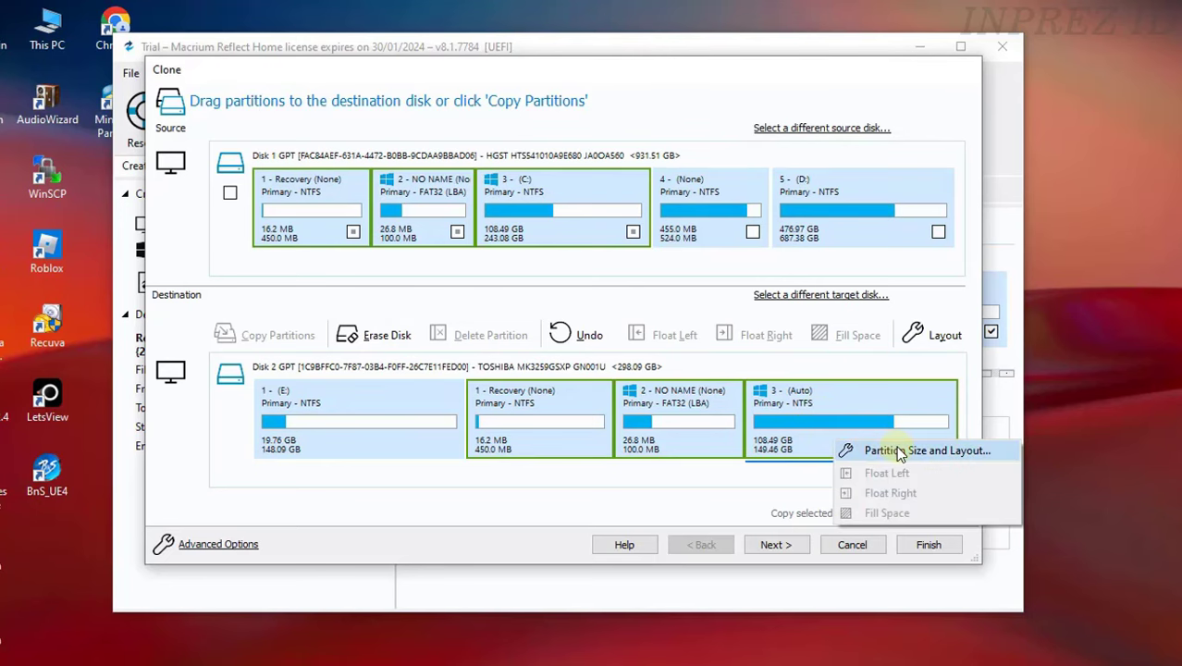
pyautogui.click(897, 451)
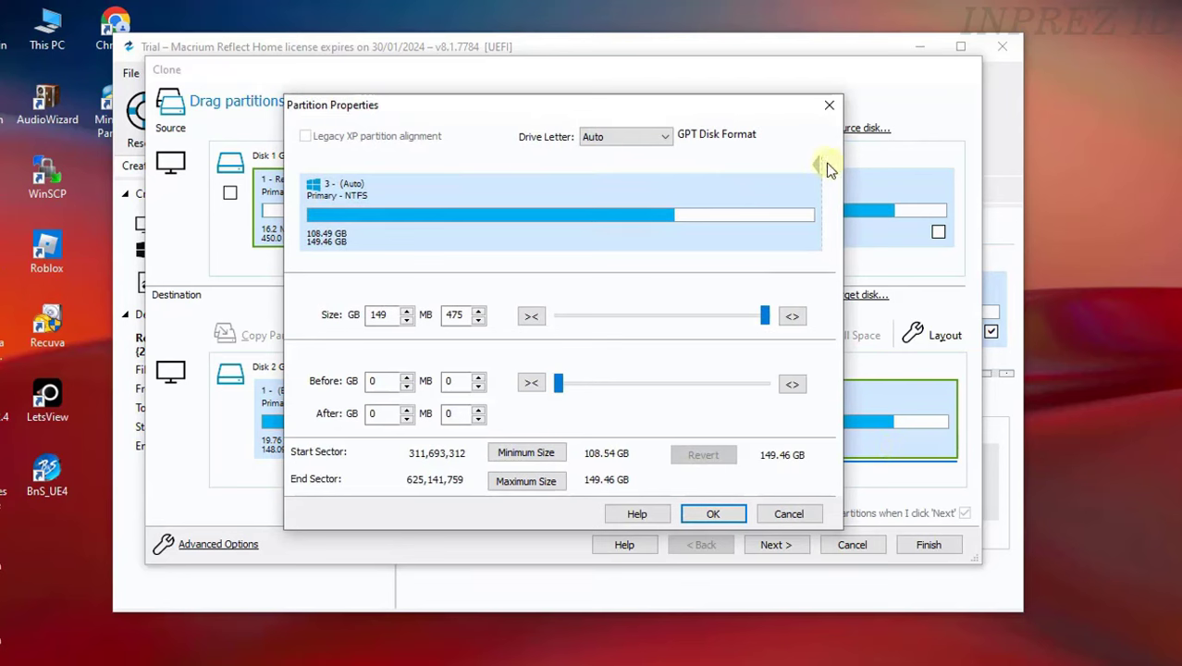
pyautogui.moveTo(817, 165); pyautogui.dragTo(819, 168)
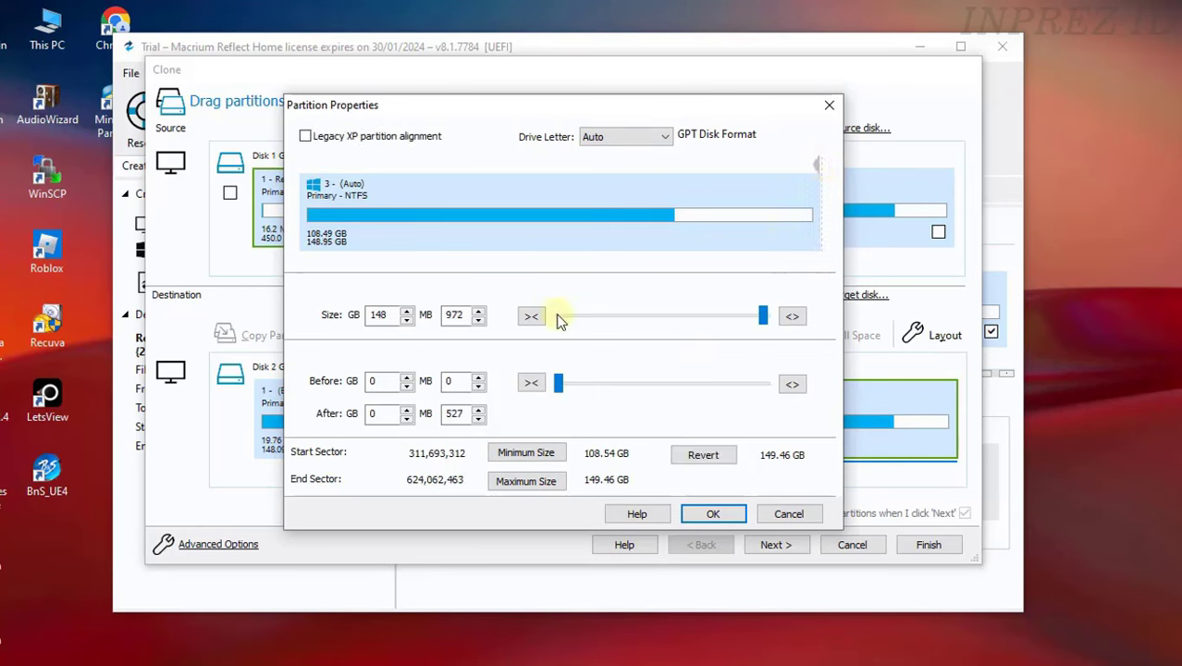
pyautogui.click(480, 320)
pyautogui.click(480, 320)
pyautogui.click(480, 320)
pyautogui.click(480, 320)
pyautogui.click(480, 320)
pyautogui.click(480, 320)
pyautogui.click(480, 320)
pyautogui.click(480, 320)
pyautogui.click(480, 320)
pyautogui.click(480, 320)
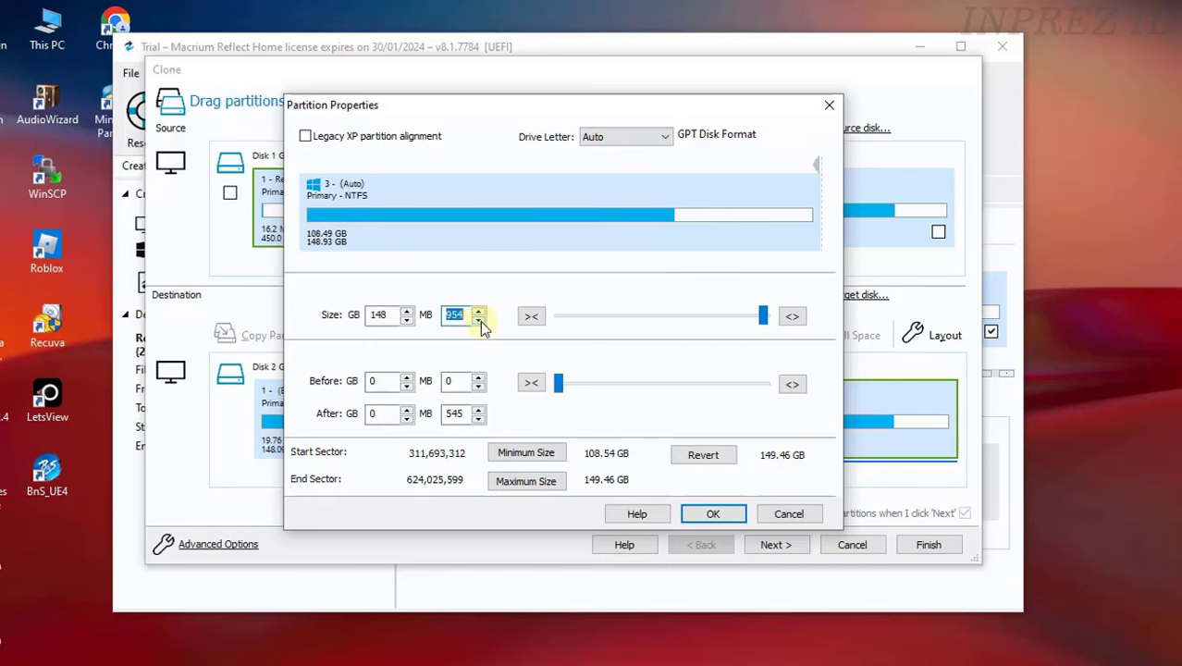
pyautogui.click(480, 320)
pyautogui.click(480, 320)
pyautogui.click(480, 320)
# - Set the C: copy to 148 GB 975 MB, leaving 524 MB free after it
pyautogui.moveTo(587, 112); pyautogui.dragTo(569, 344)
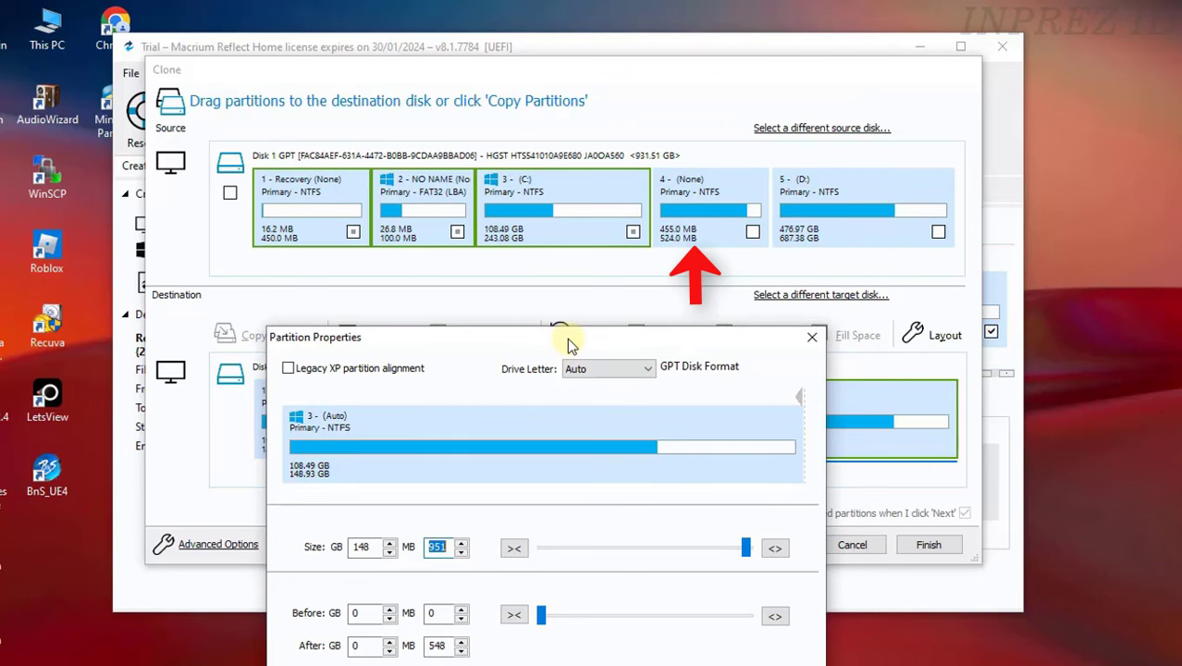
pyautogui.moveTo(569, 344); pyautogui.dragTo(574, 155)
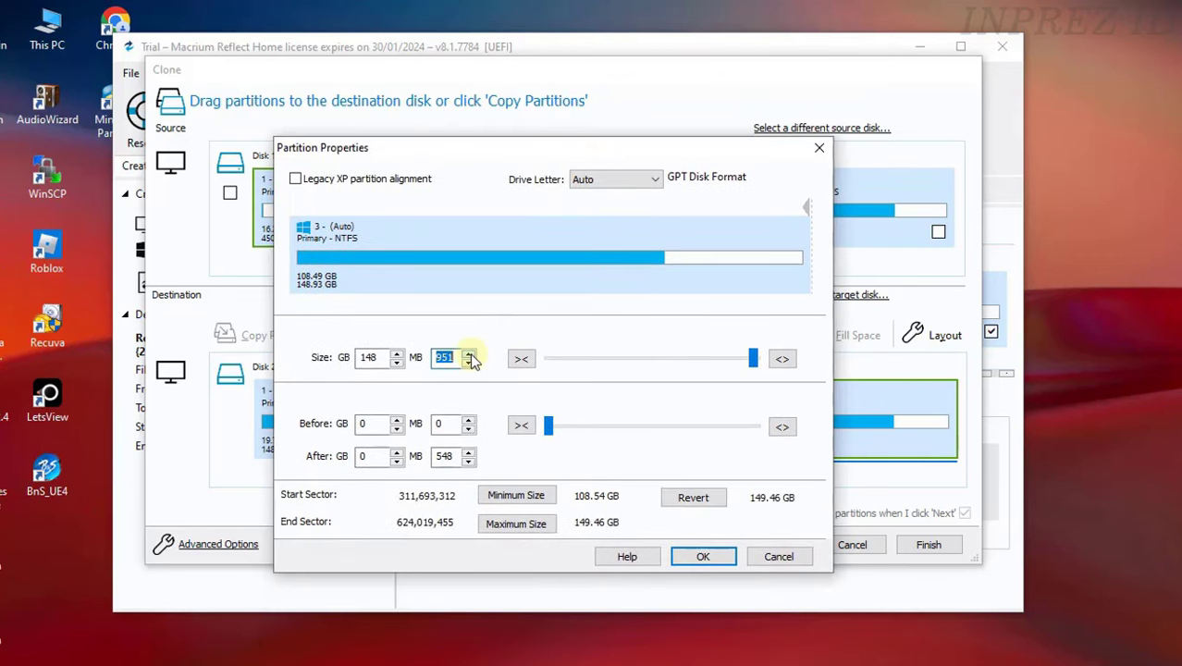
pyautogui.click(469, 355)
pyautogui.click(469, 356)
pyautogui.click(469, 355)
pyautogui.click(469, 355)
pyautogui.click(469, 355)
pyautogui.click(469, 355)
pyautogui.click(469, 356)
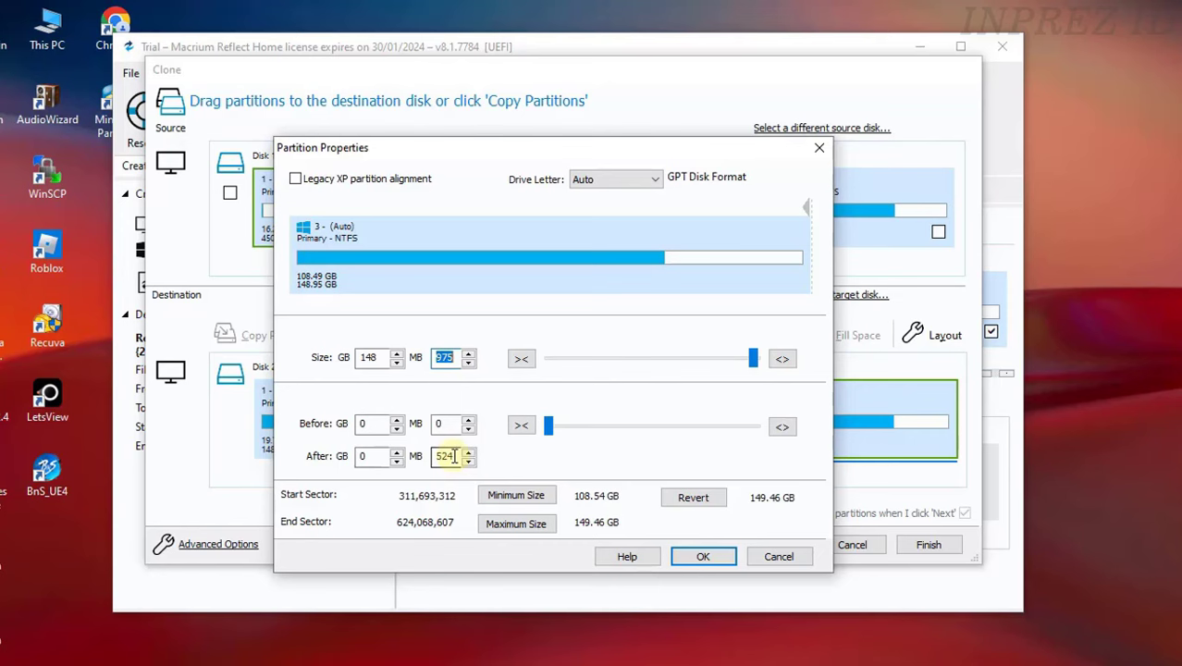
pyautogui.click(703, 557)
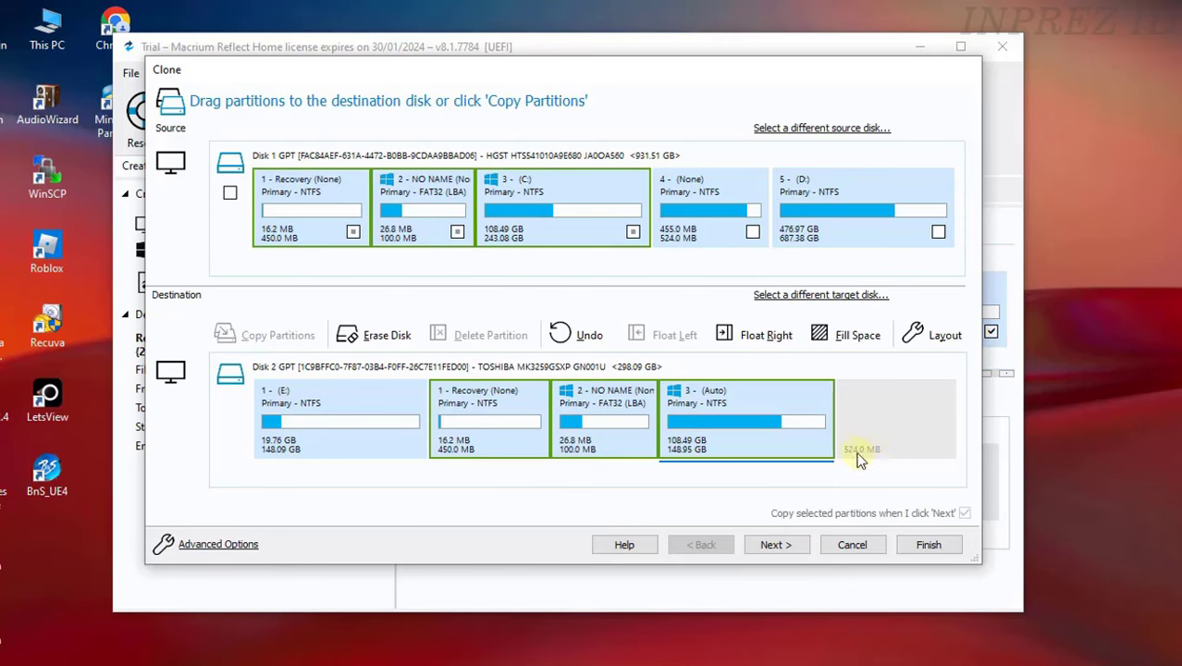
# - Drag source partition 4 (524 MB) onto the free space at the end of Disk 2
pyautogui.moveTo(699, 226); pyautogui.dragTo(894, 435)
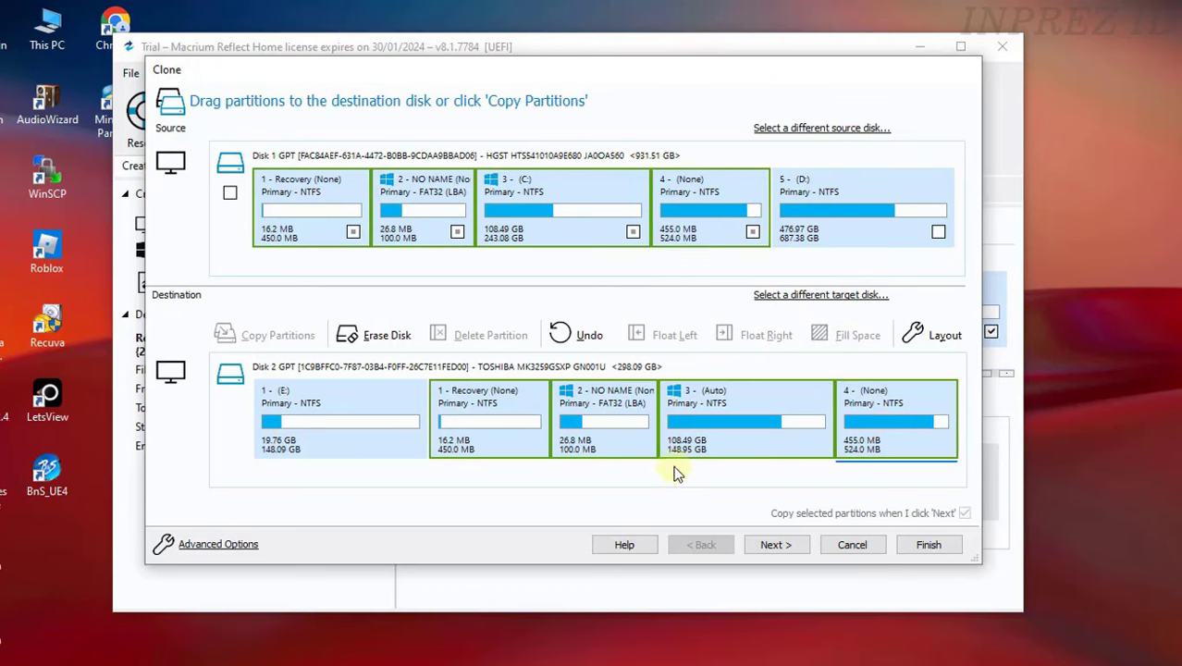
# - Run the clone now with no schedule and without saving a Backup Definition File
pyautogui.click(791, 547)
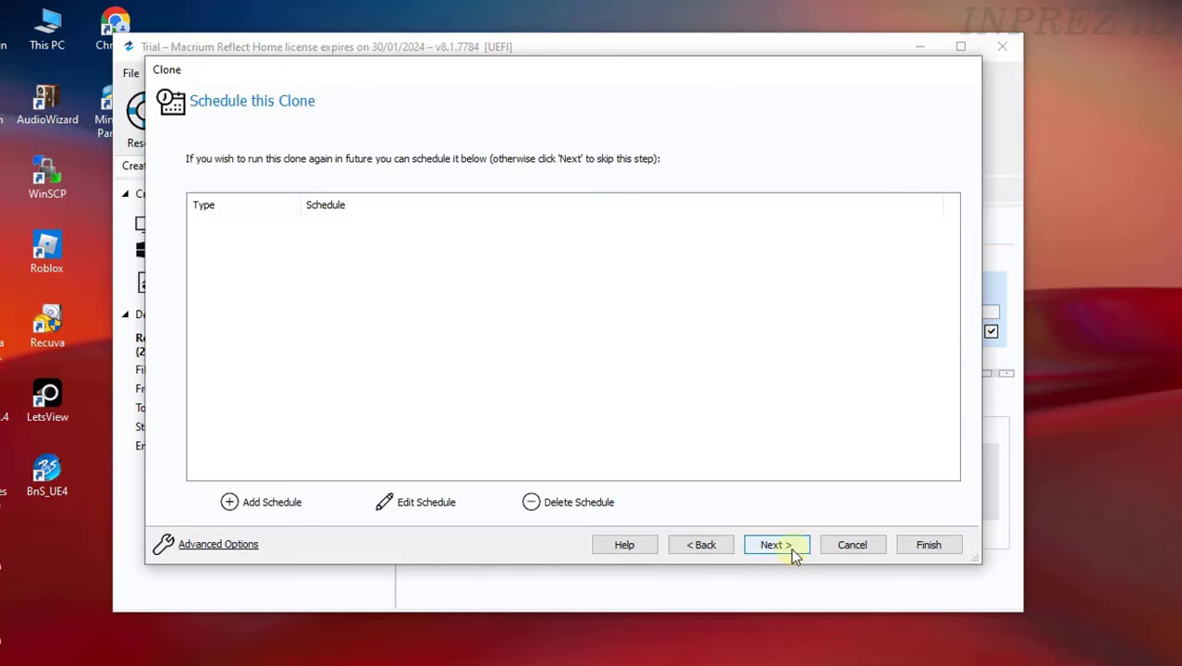
pyautogui.click(785, 546)
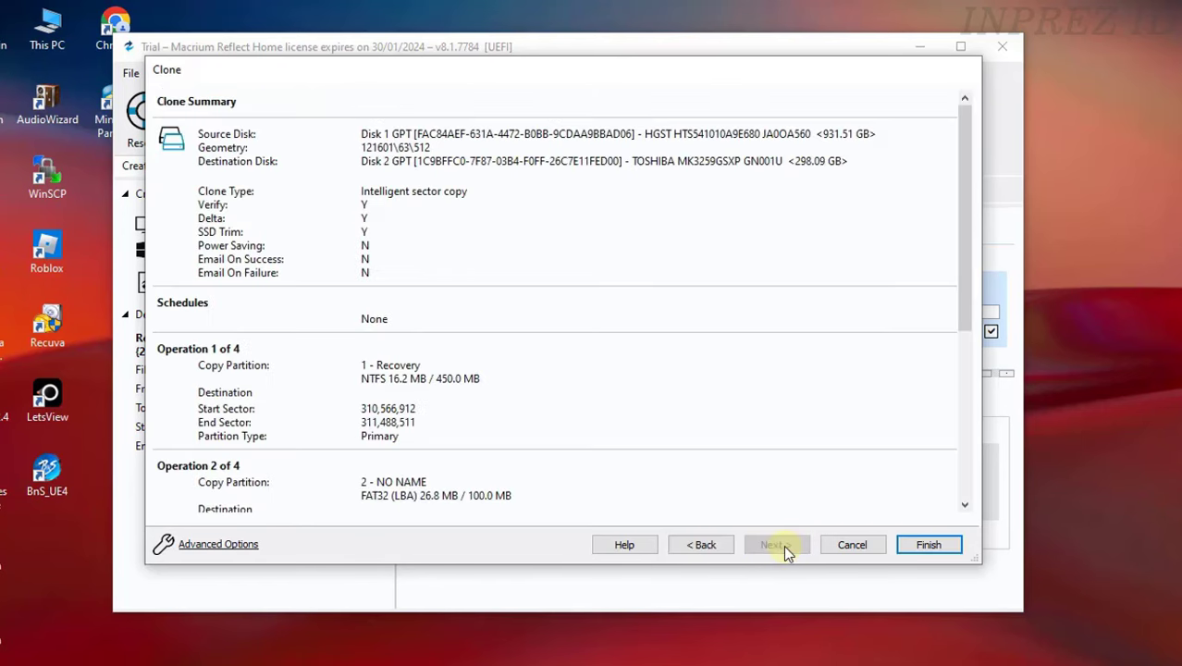
pyautogui.click(929, 546)
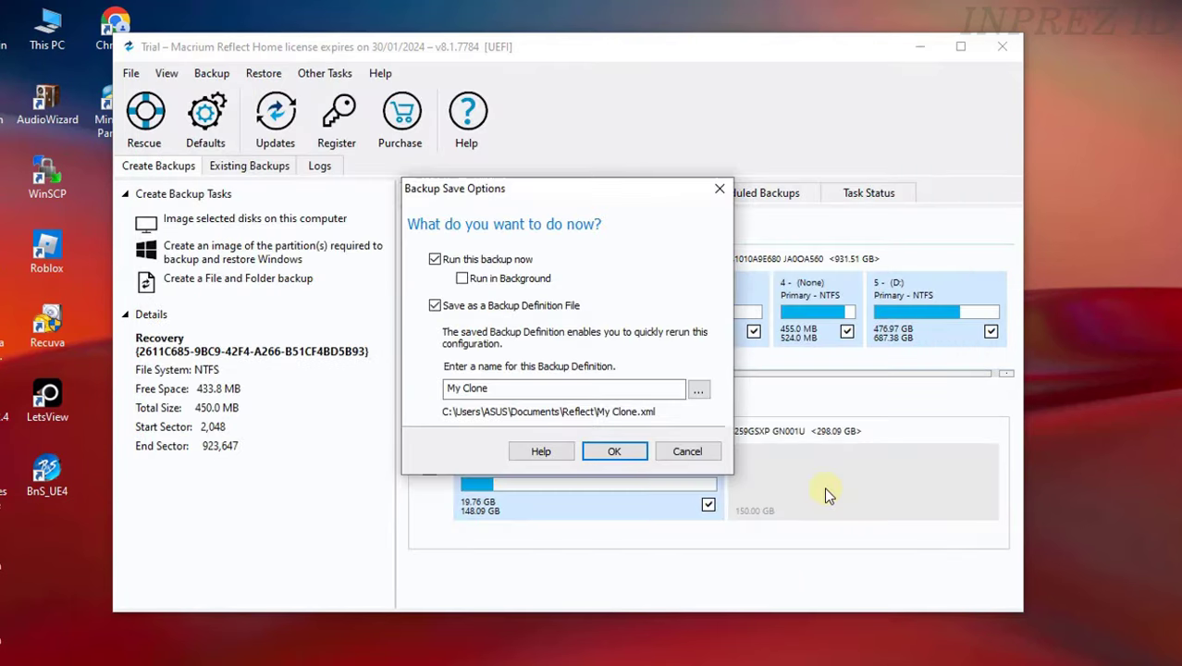
pyautogui.click(434, 306)
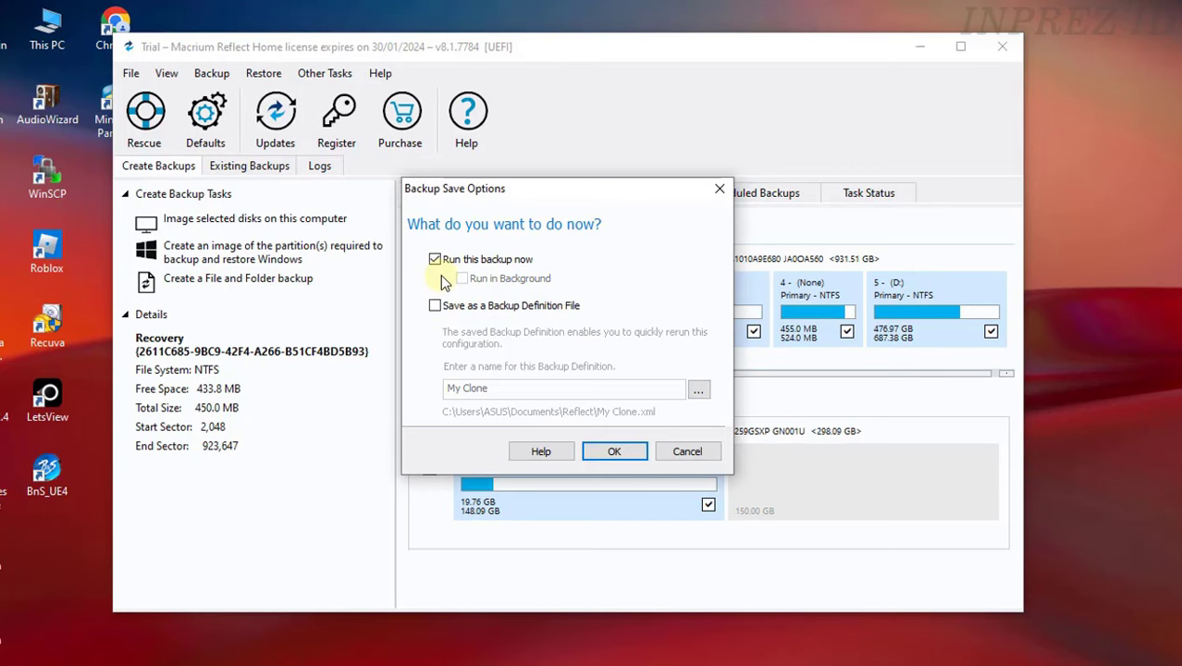
pyautogui.click(615, 452)
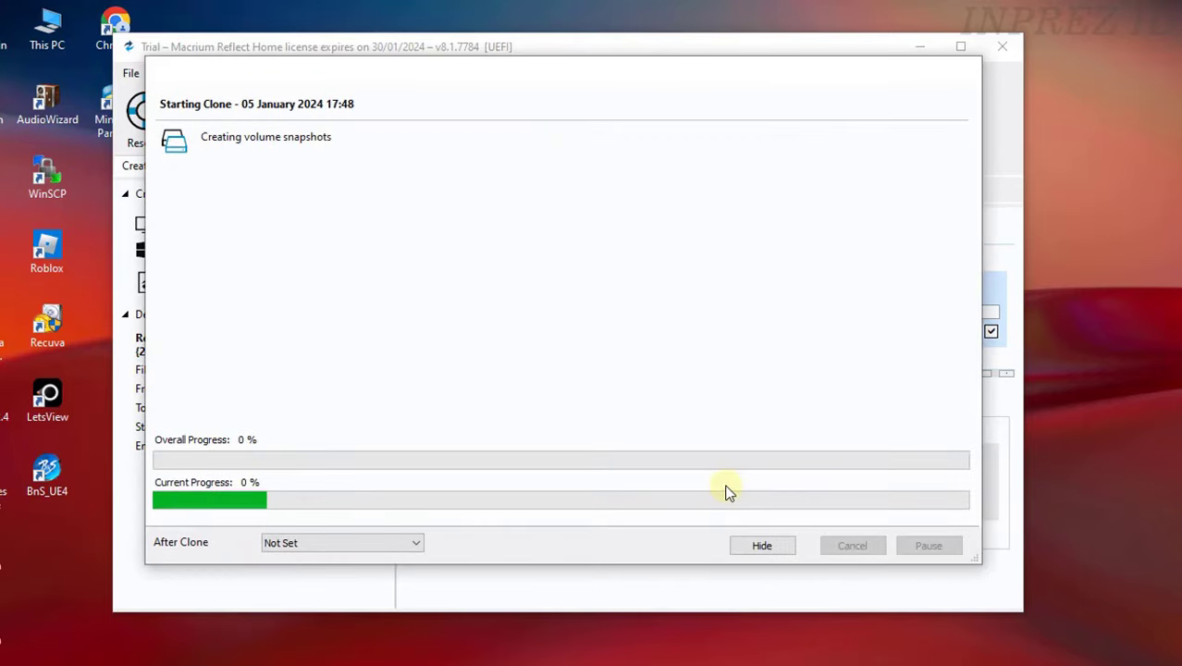
pyautogui.click(1142, 562)
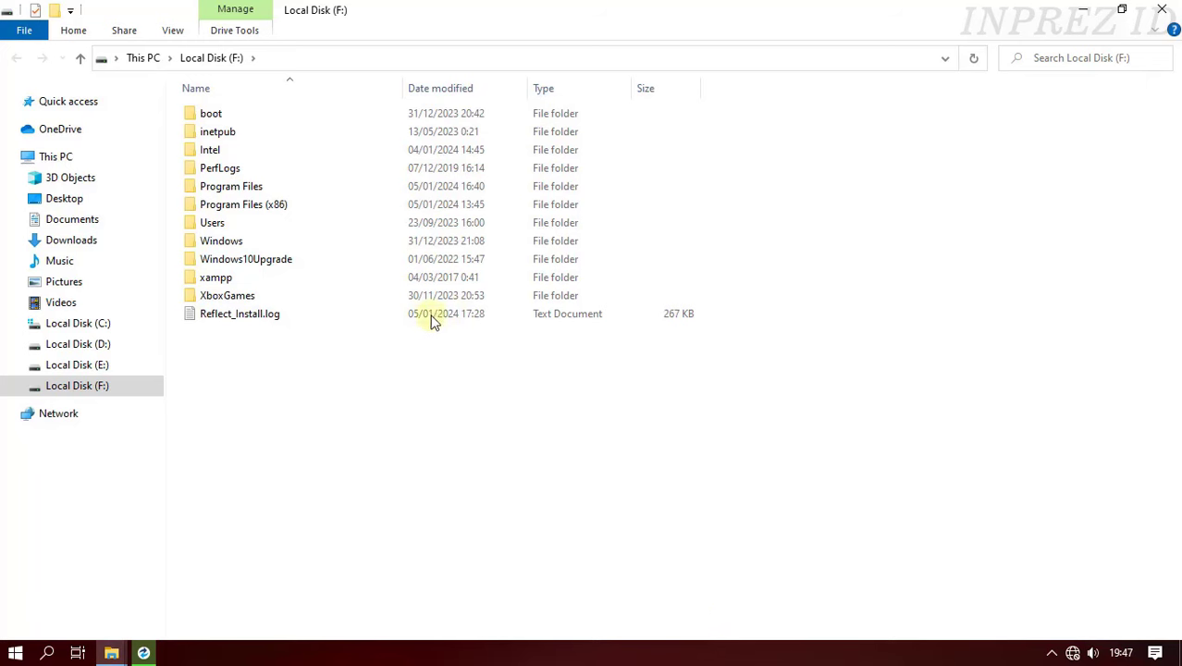
# - Acknowledge the 01:59:06 clone completion, close the progress log, and exit Macrium Reflect
pyautogui.click(143, 653)
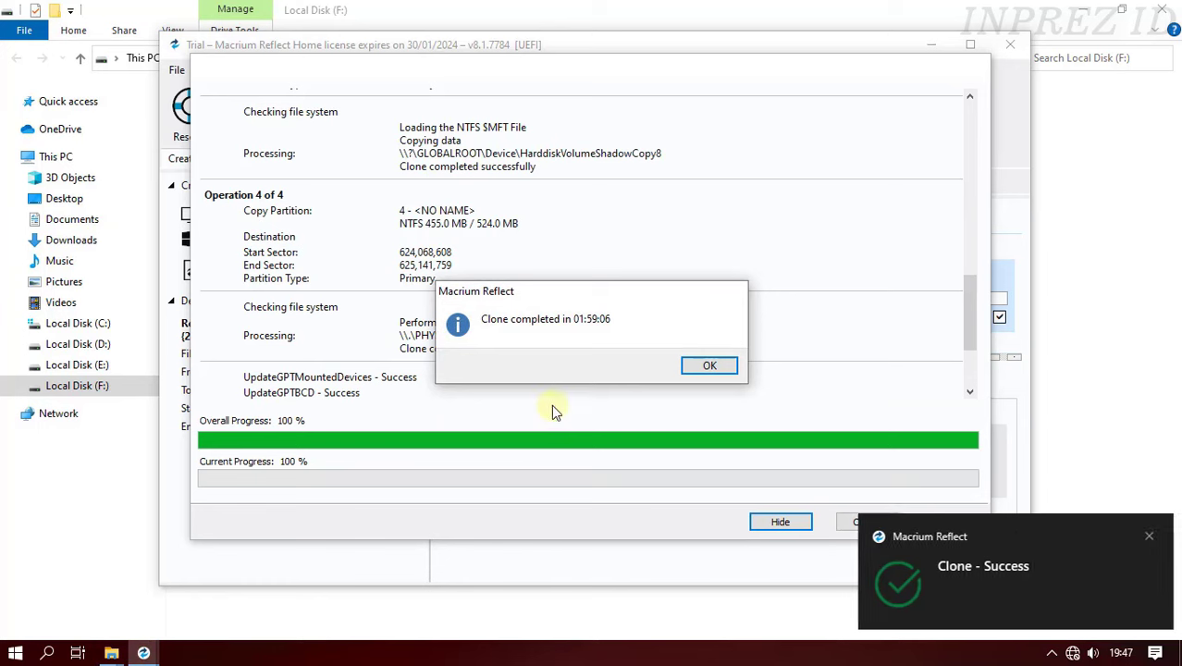
pyautogui.click(709, 368)
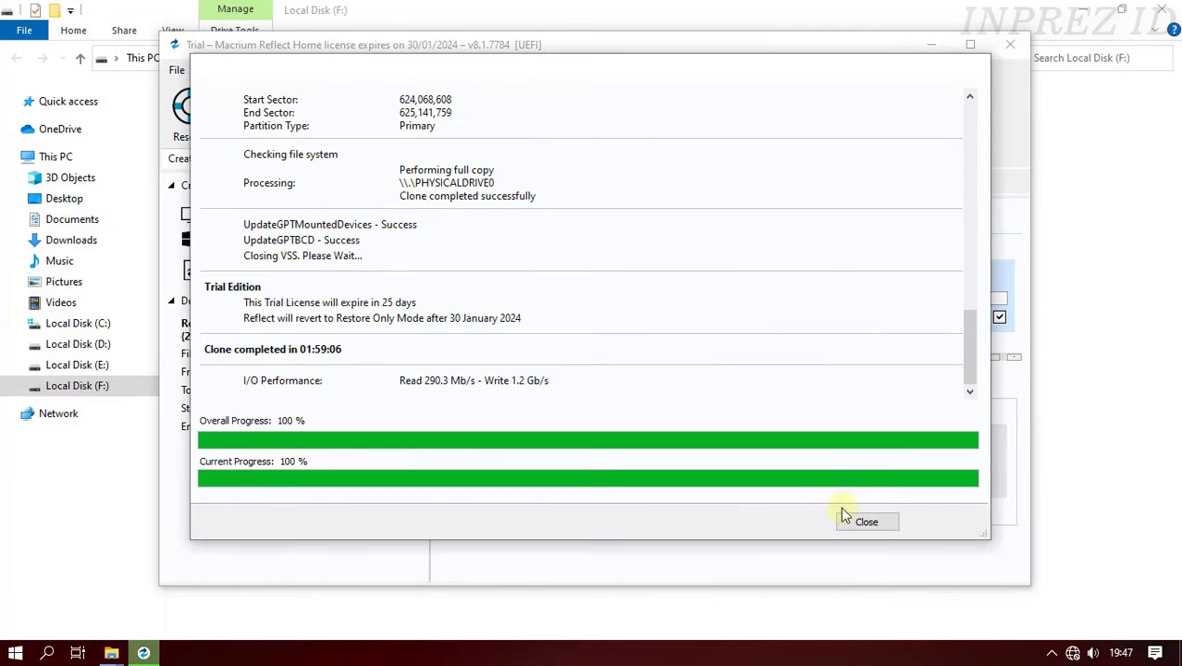
pyautogui.click(866, 522)
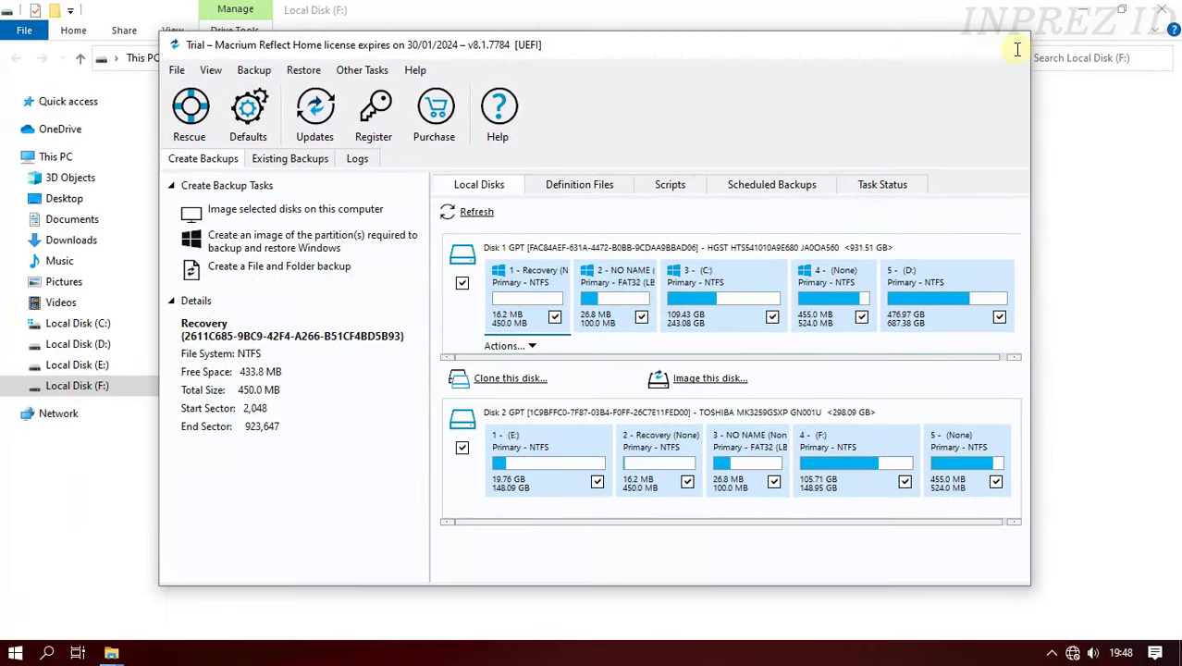
pyautogui.click(1018, 47)
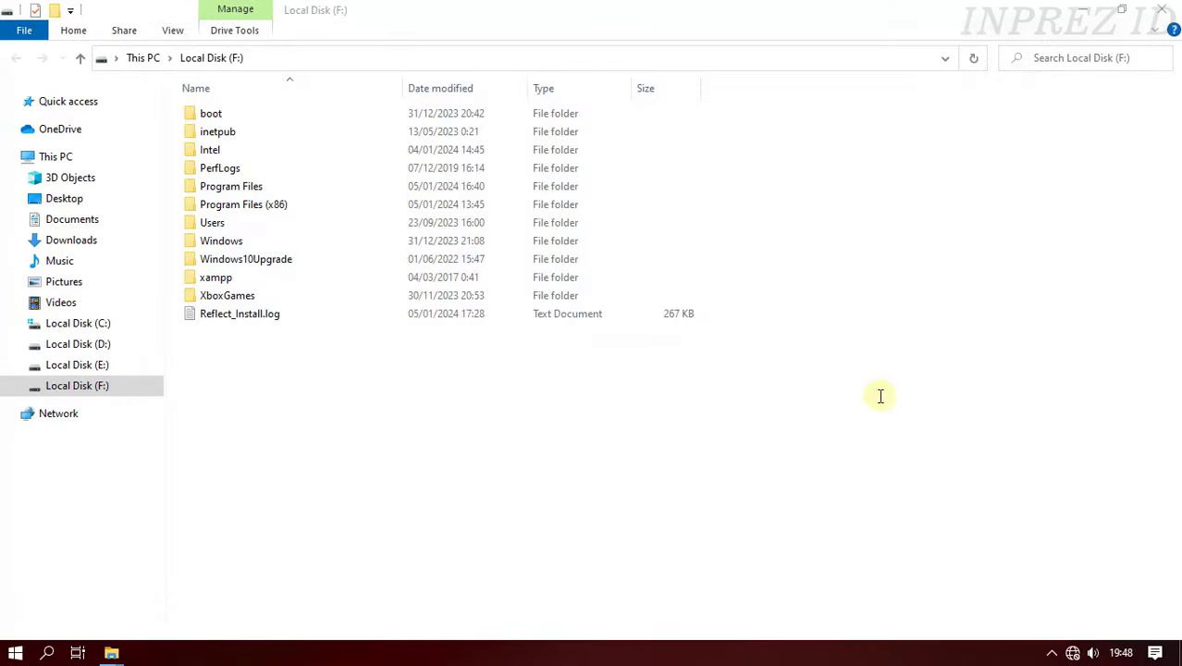
# - Open Local Disk (F:) under This PC to check its cloned contents
pyautogui.click(101, 165)
pyautogui.click(500, 407)
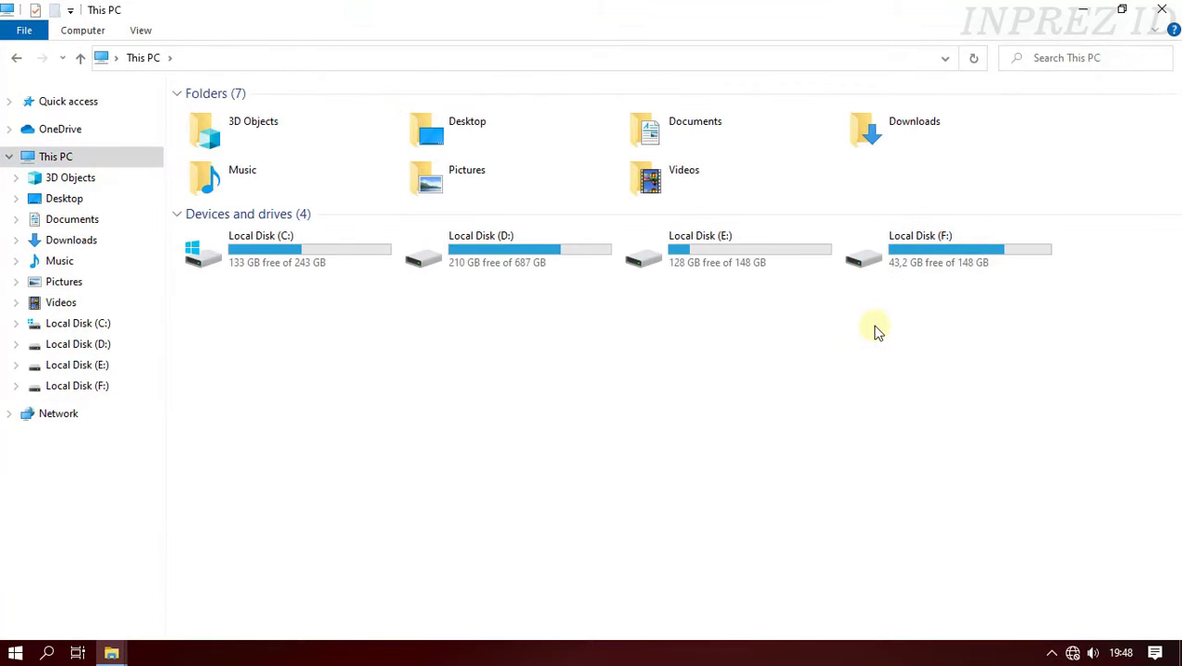
pyautogui.doubleClick(976, 260)
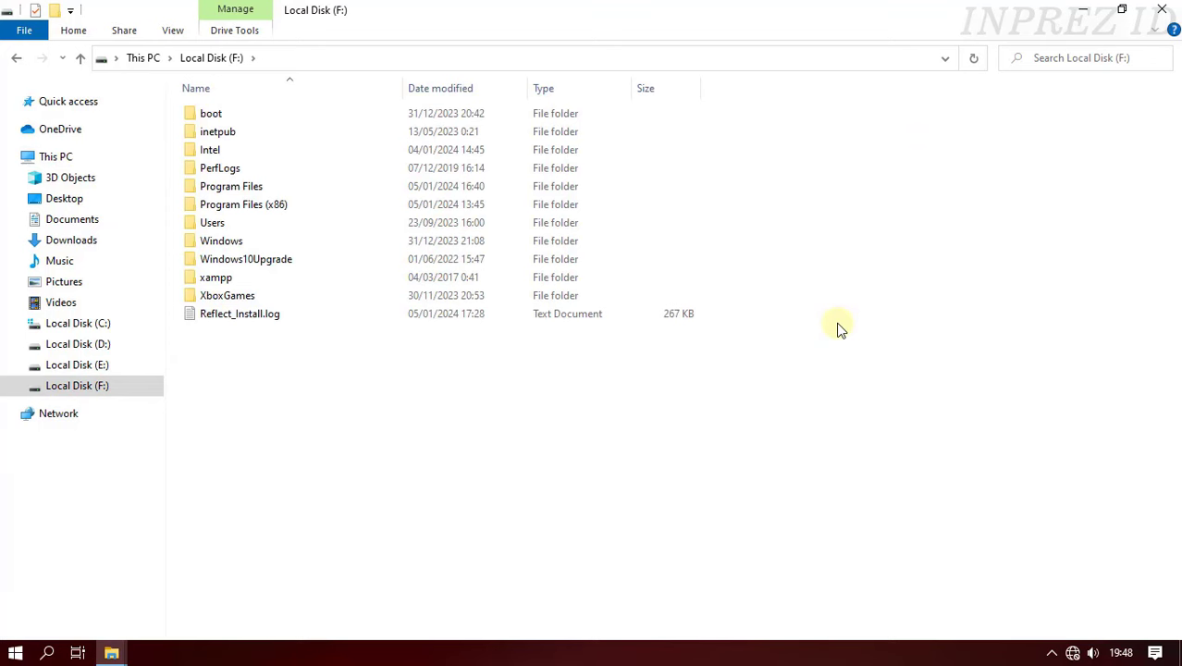
pyautogui.click(17, 58)
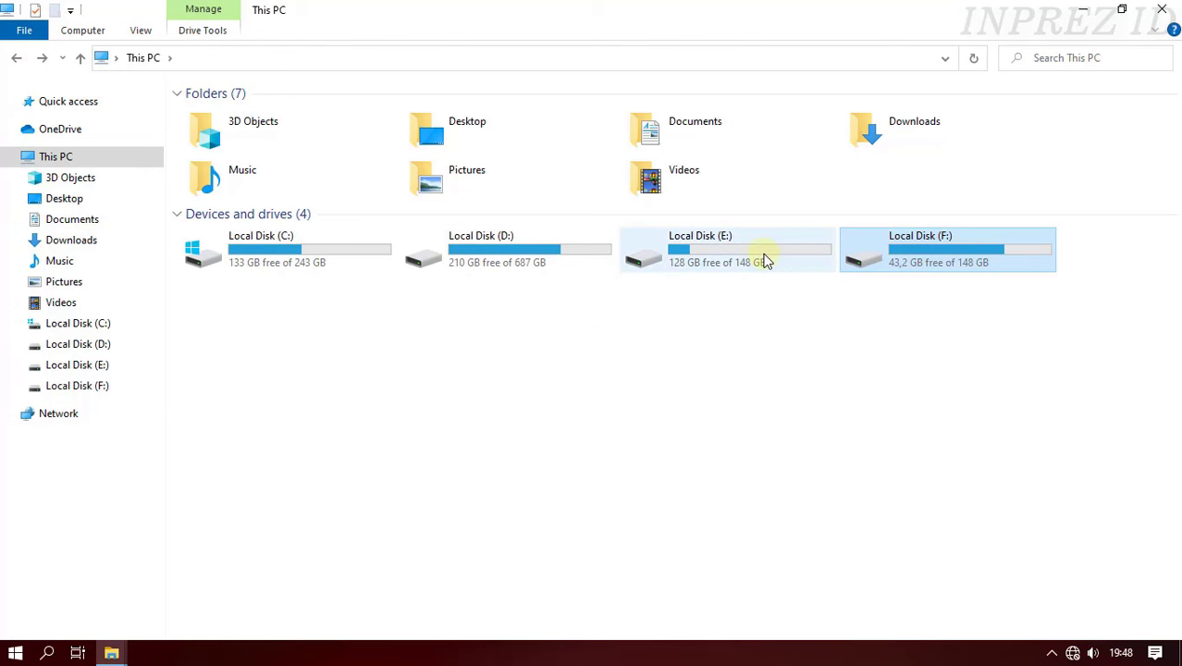
# - Browse the Foto and ISO folders on Local Disk (E:), then close File Explorer
pyautogui.doubleClick(772, 260)
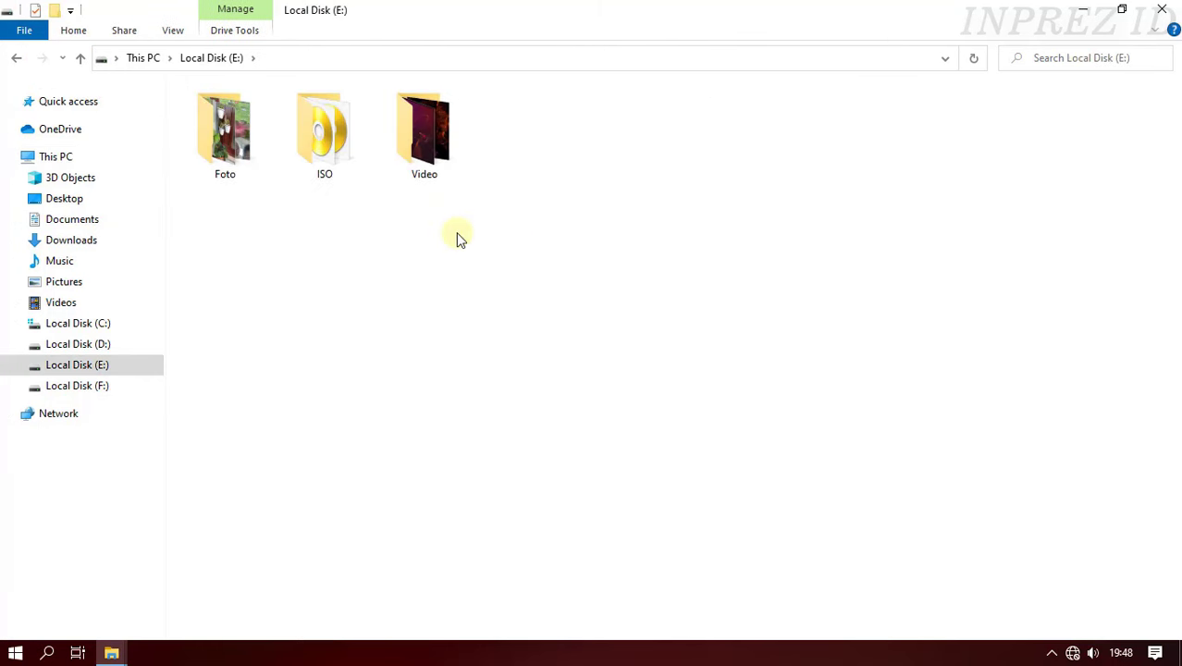
pyautogui.doubleClick(247, 152)
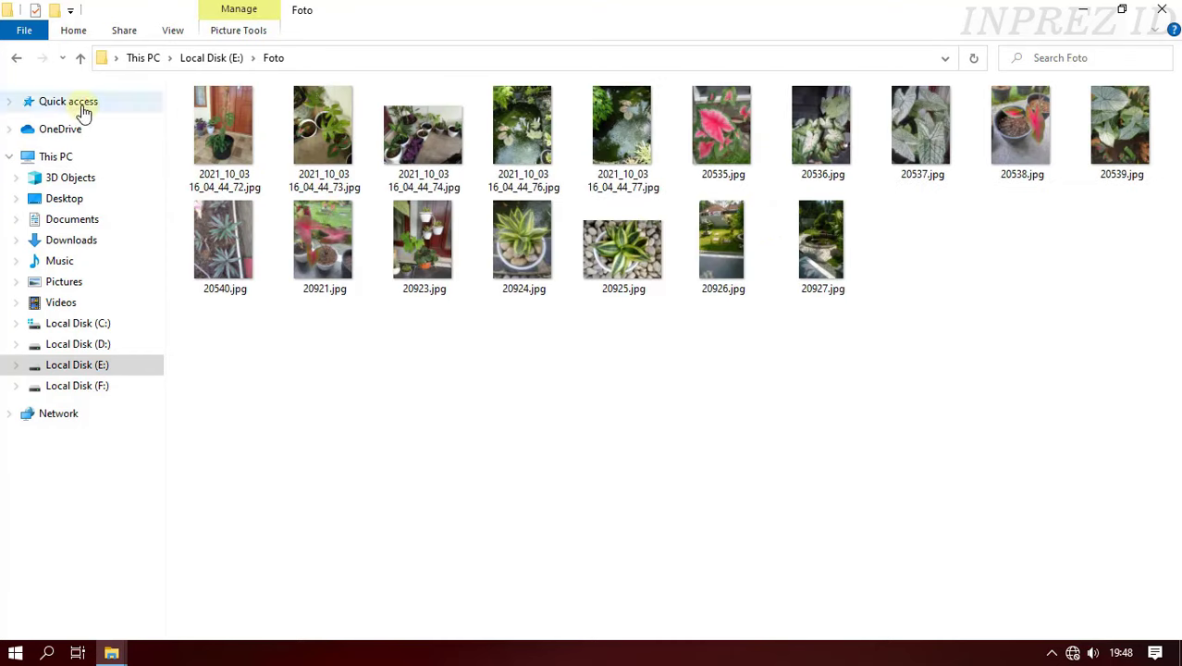
pyautogui.click(18, 57)
pyautogui.doubleClick(343, 169)
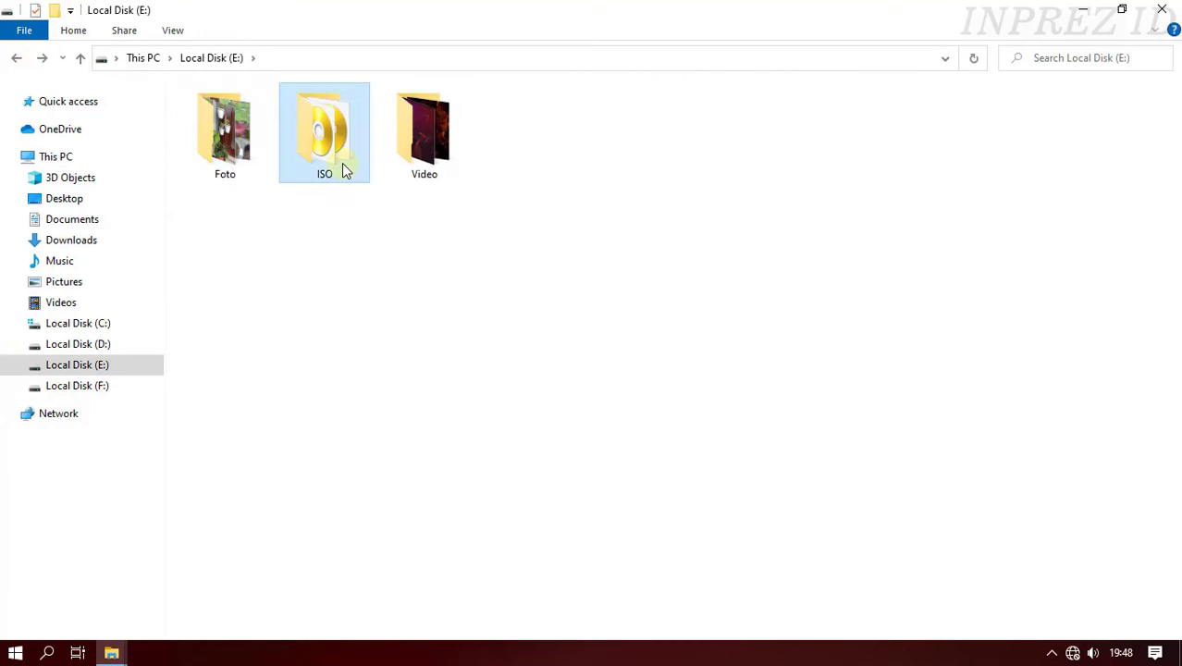
pyautogui.click(16, 59)
pyautogui.click(16, 59)
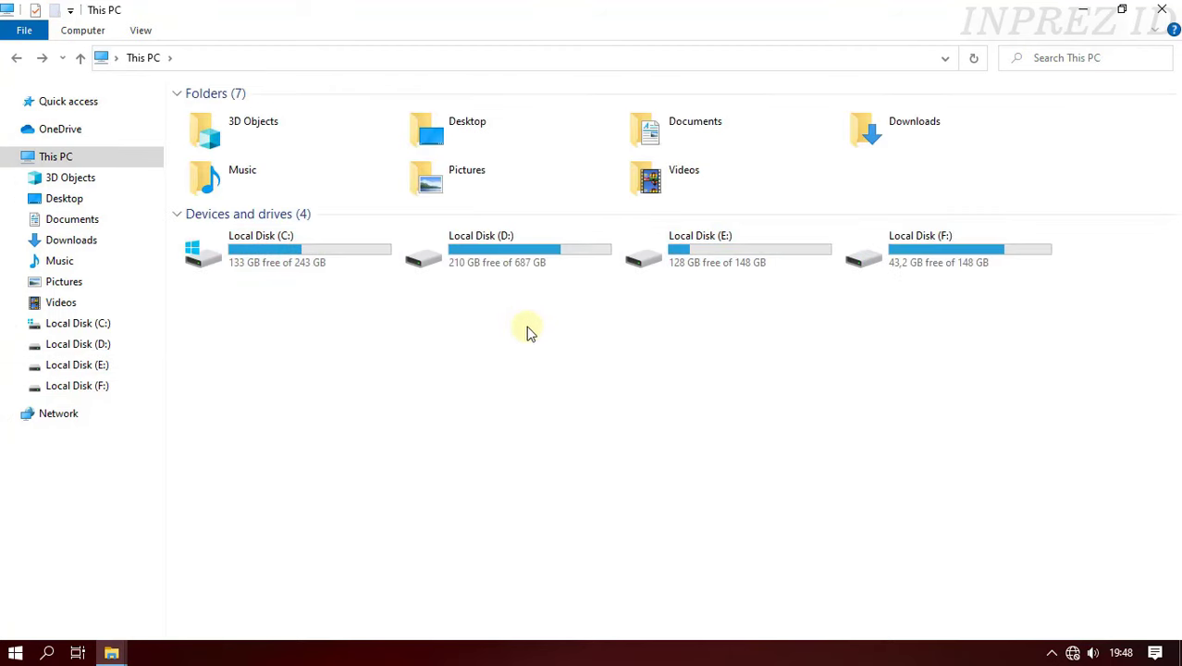
pyautogui.click(1161, 9)
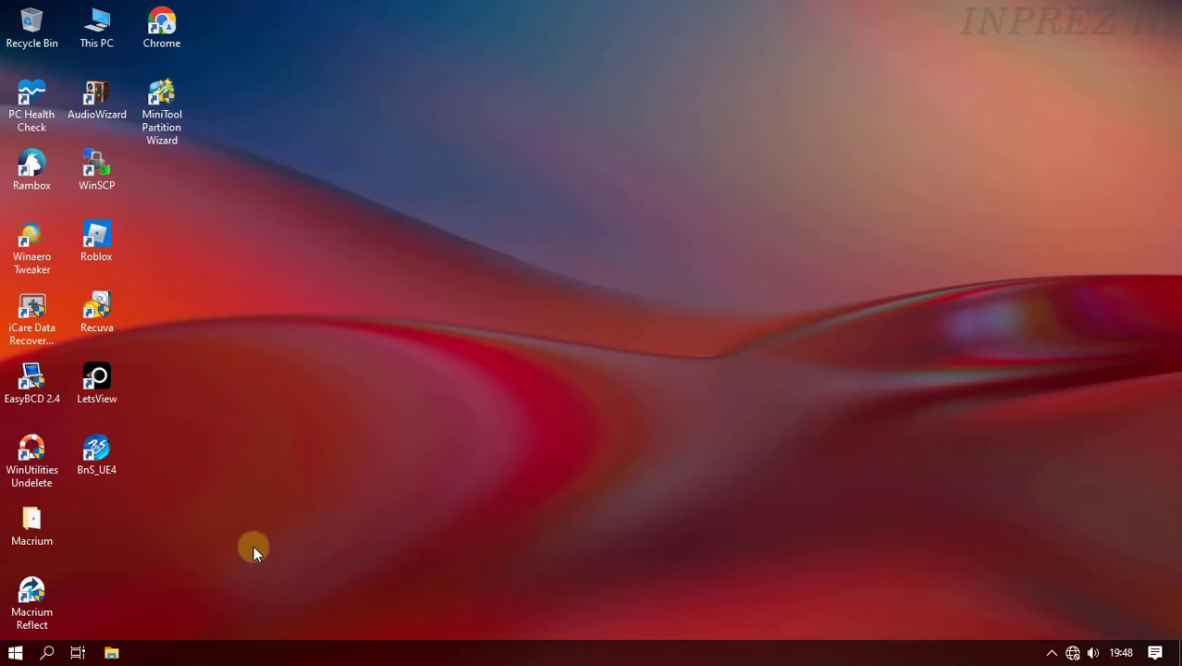
# - Restart the PC from the Start menu's power options
pyautogui.click(15, 651)
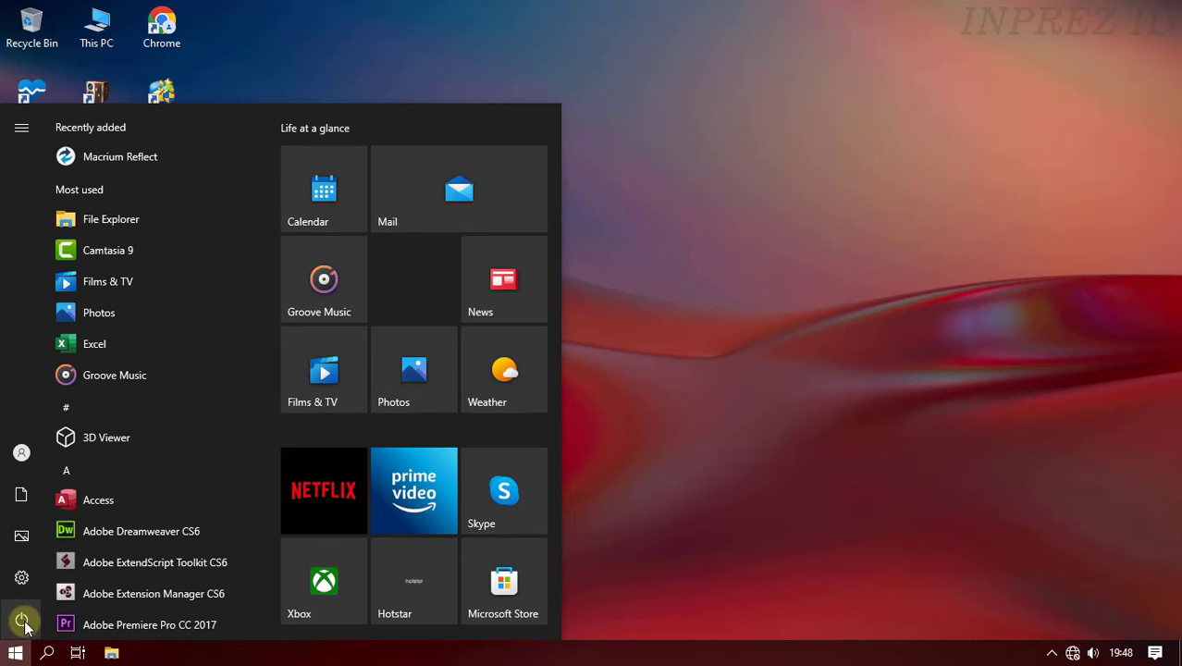
pyautogui.click(22, 620)
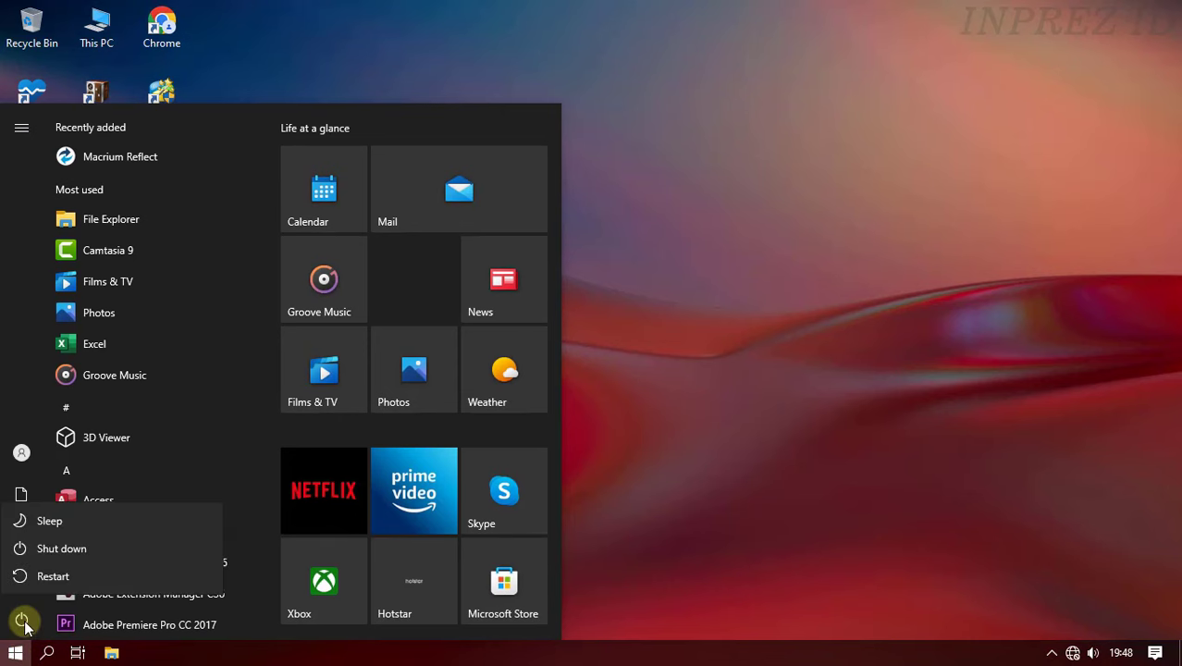
pyautogui.click(51, 578)
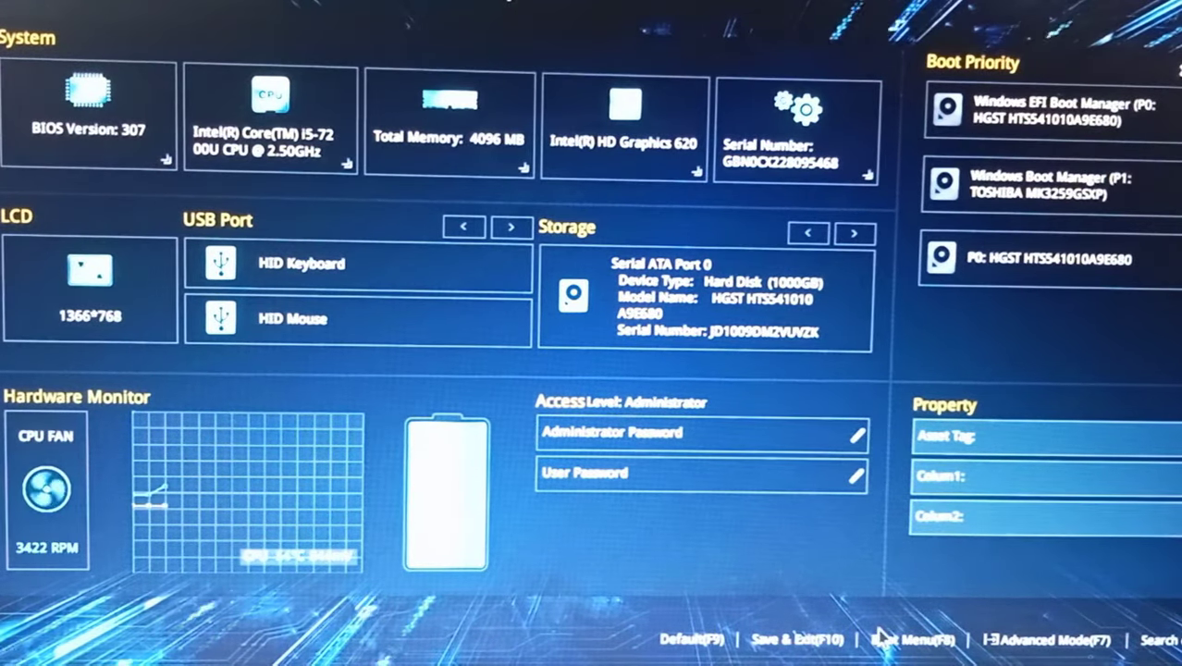
# - Make Windows Boot Manager (P1: TOSHIBA MK3259GSXP) Boot Option #1, then save and reset
pyautogui.click(1035, 639)
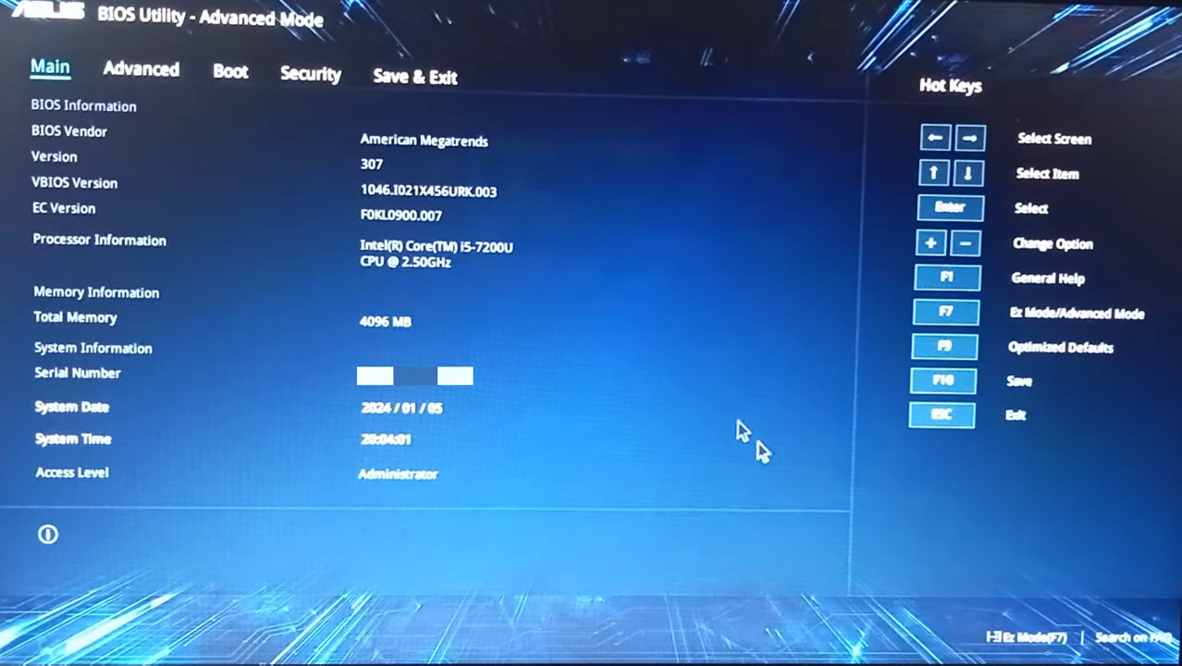
pyautogui.click(230, 81)
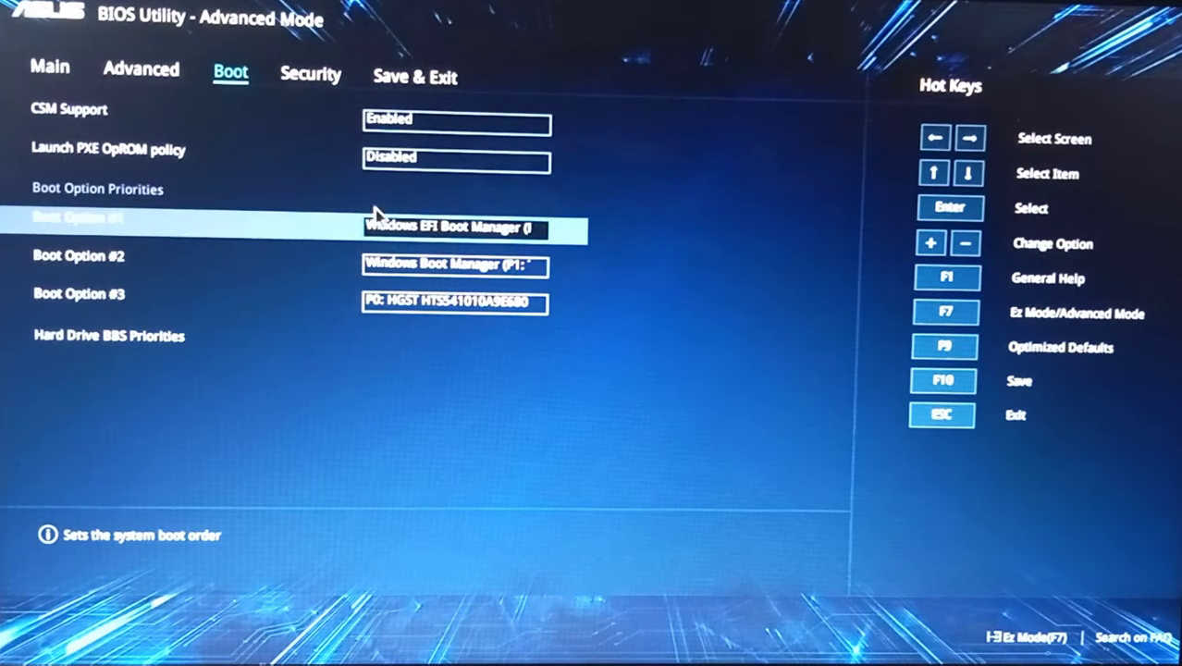
pyautogui.click(529, 230)
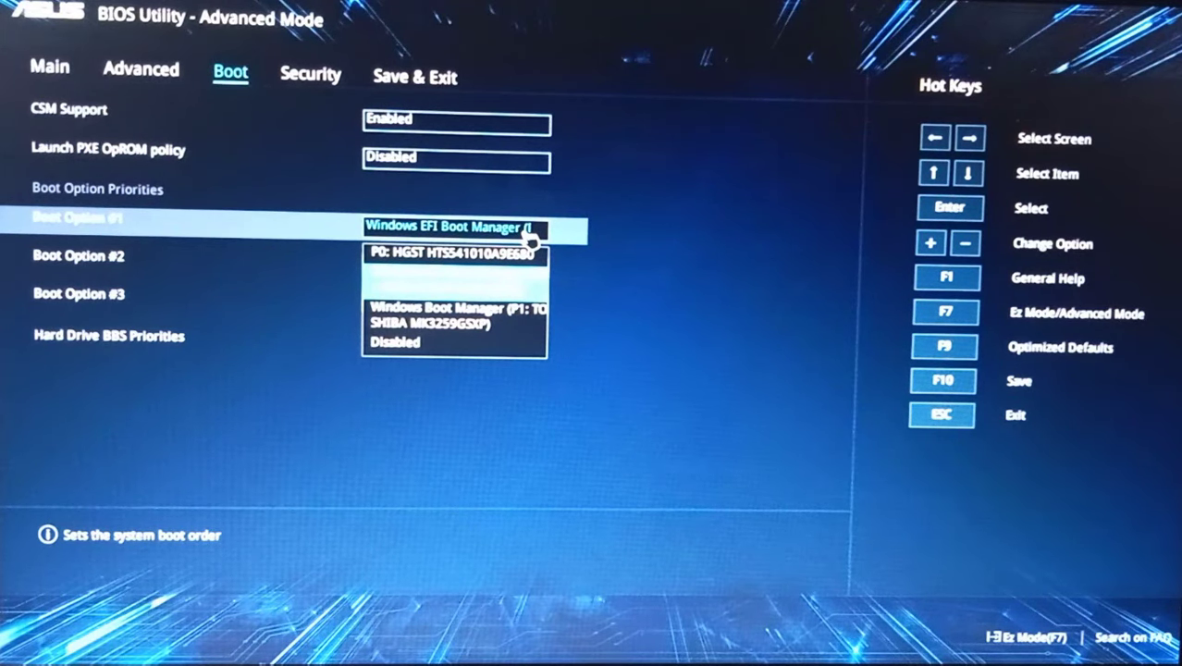
pyautogui.click(460, 331)
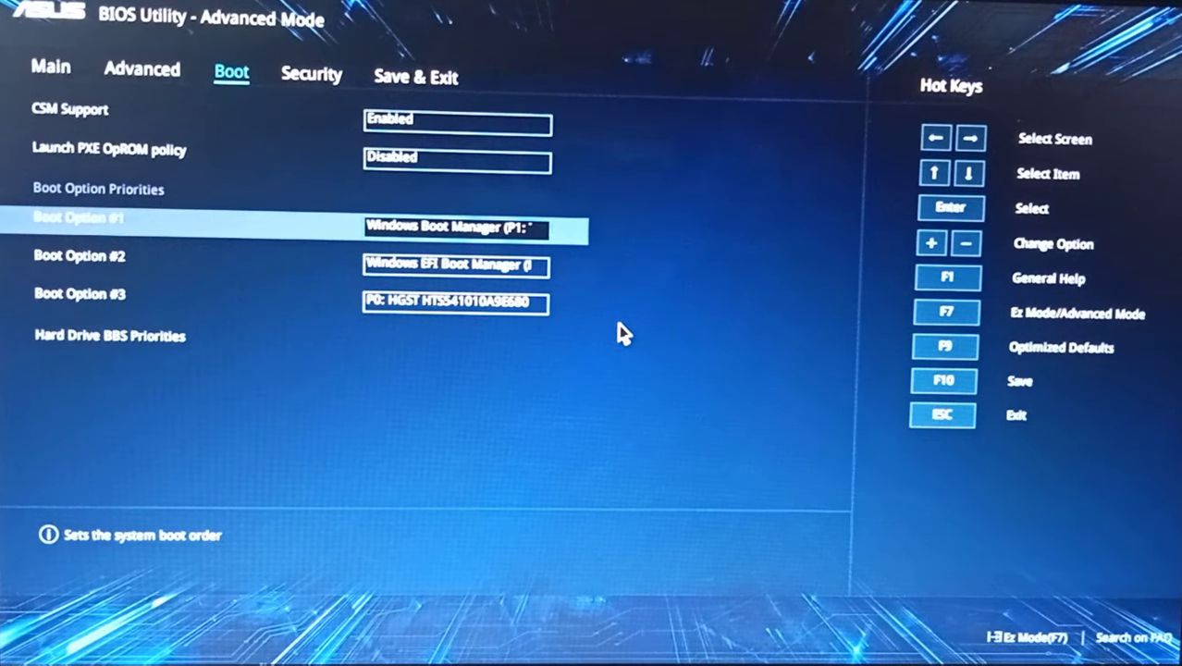
pyautogui.press('F10')
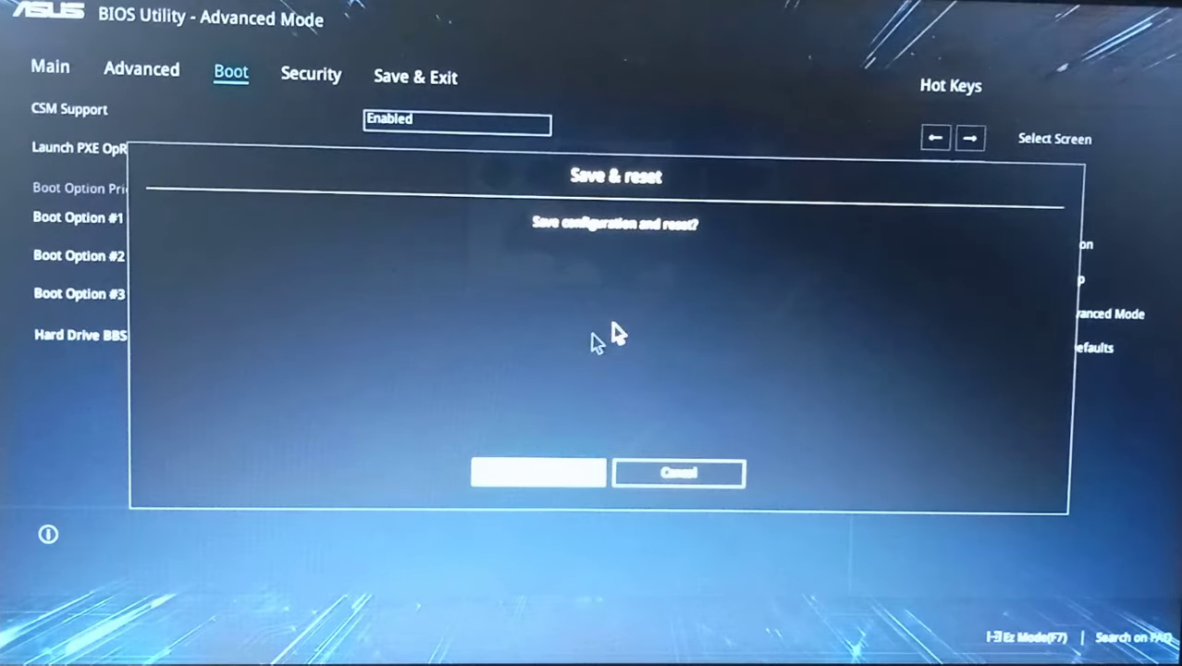
pyautogui.click(592, 477)
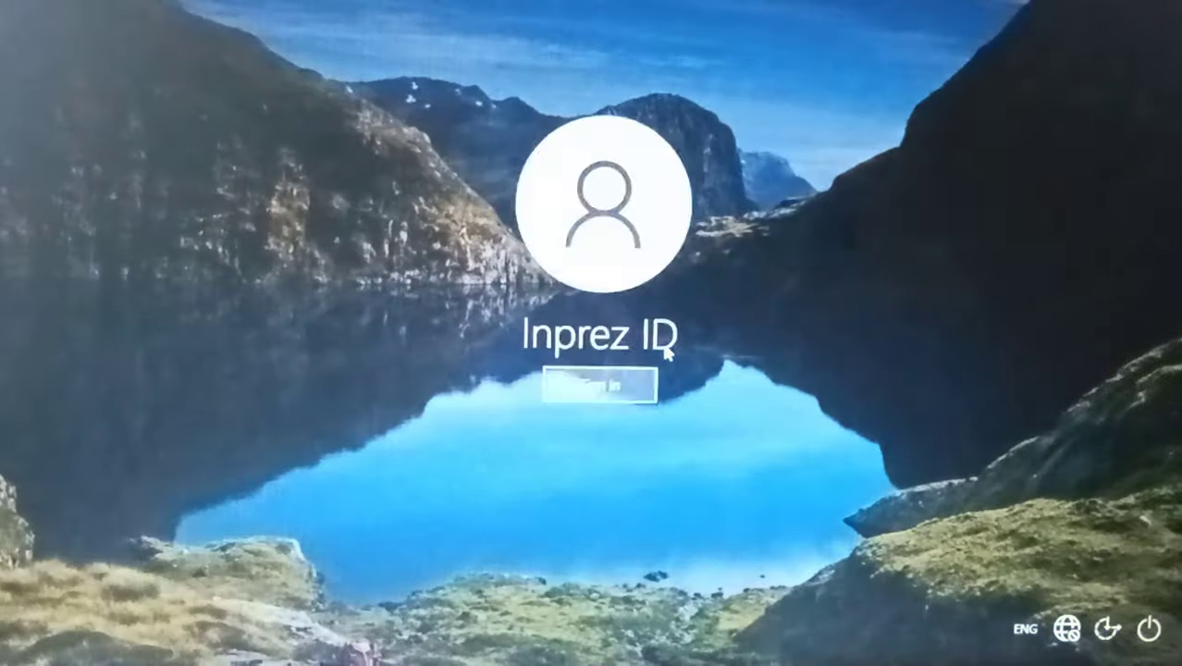
# - Sign in and check in This PC that Local Disk (C:) now totals 148 GB
pyautogui.press('Return')
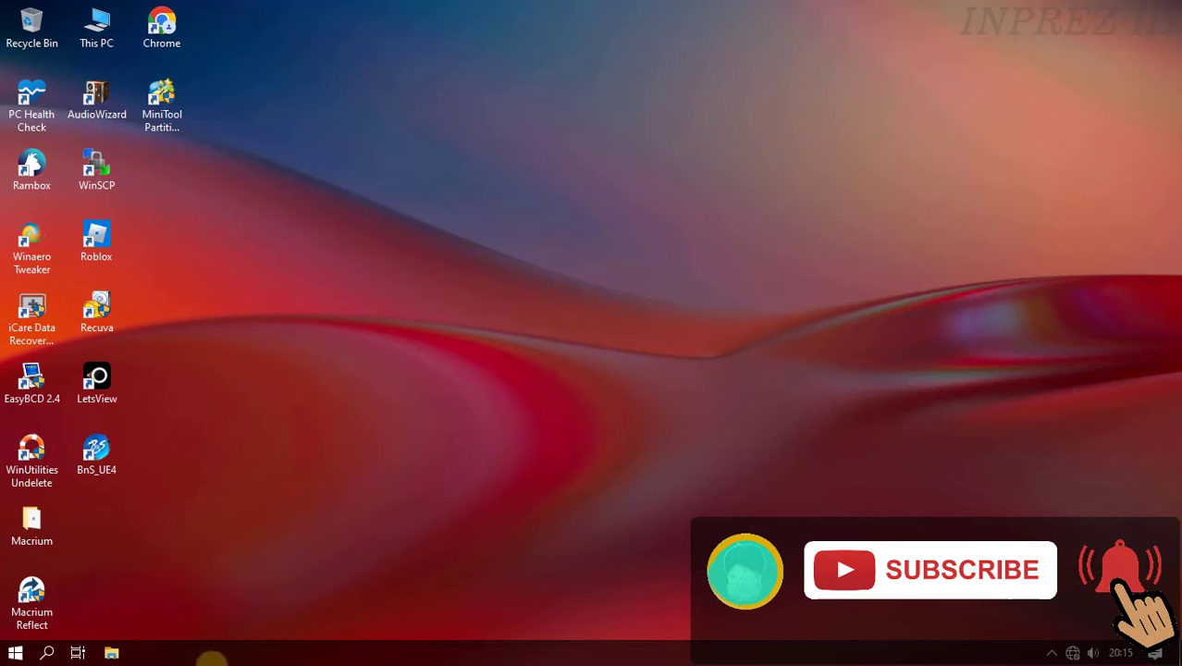
pyautogui.click(112, 654)
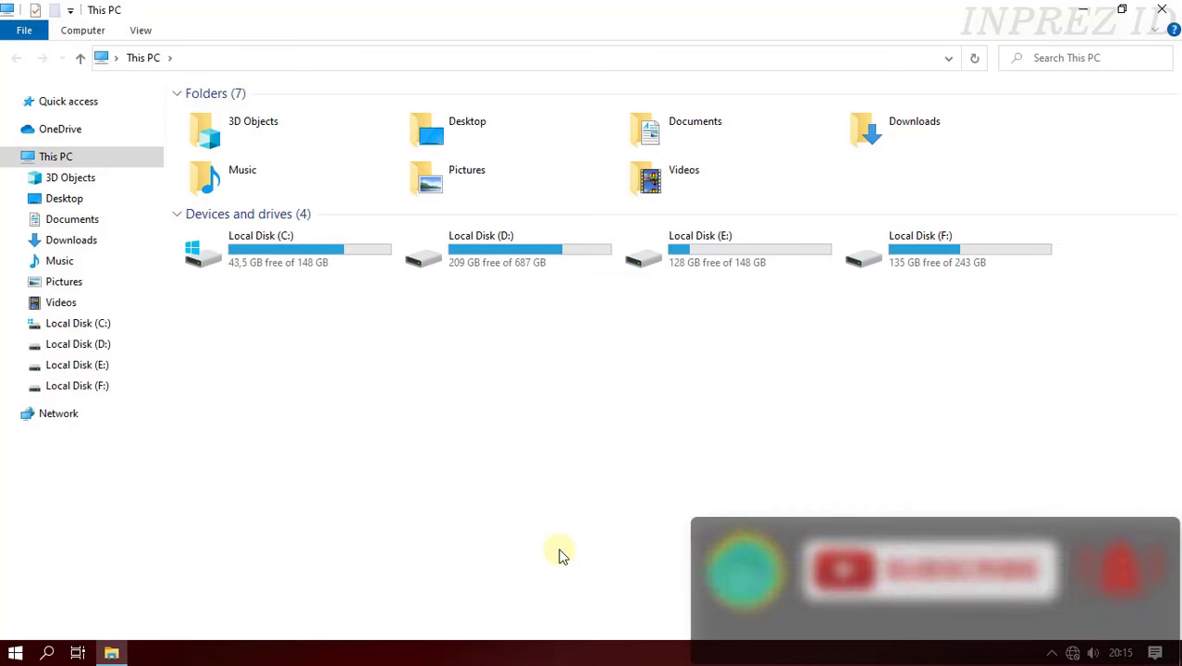
pyautogui.click(322, 263)
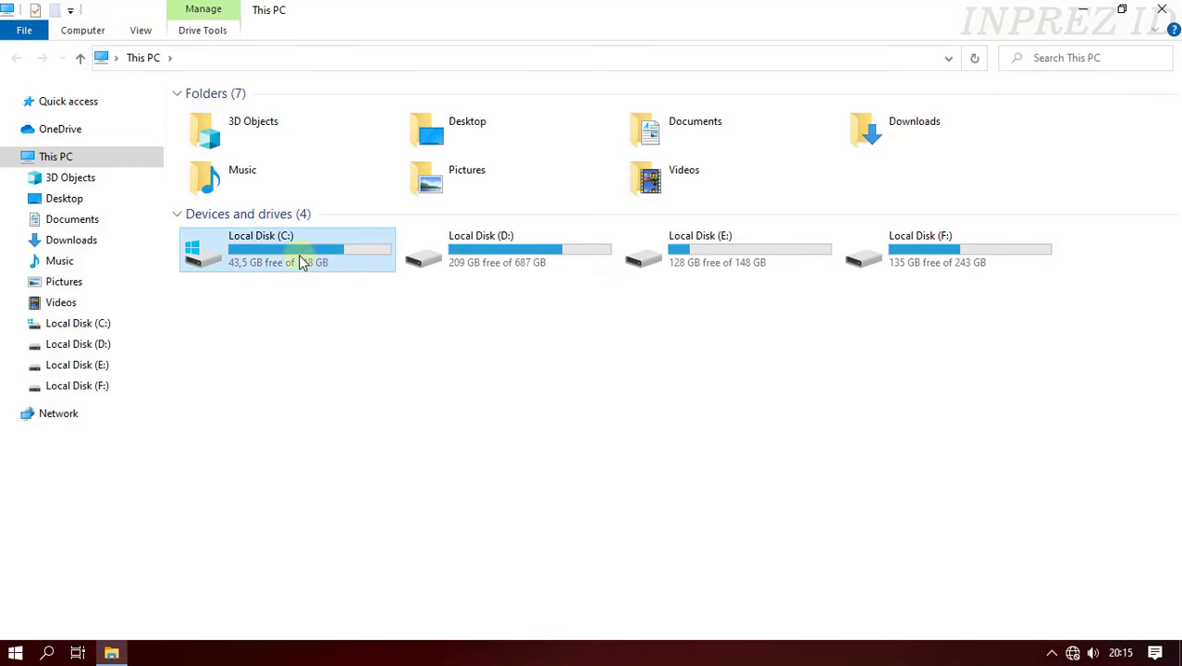
pyautogui.moveTo(350, 266)
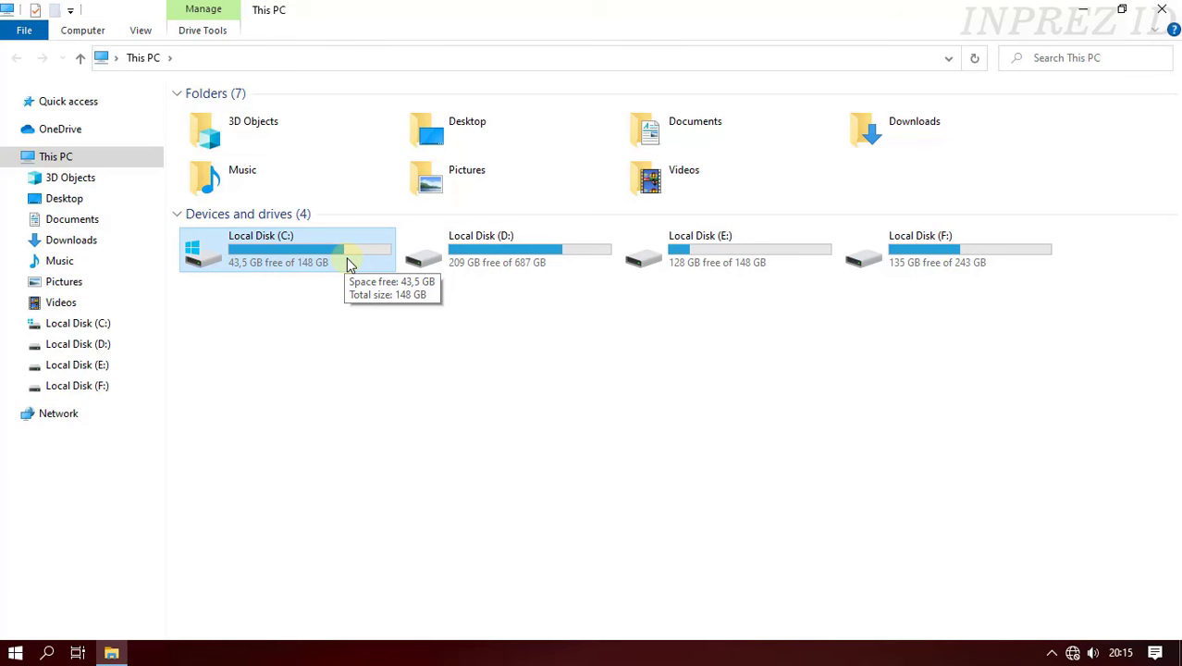
pyautogui.rightClick(350, 265)
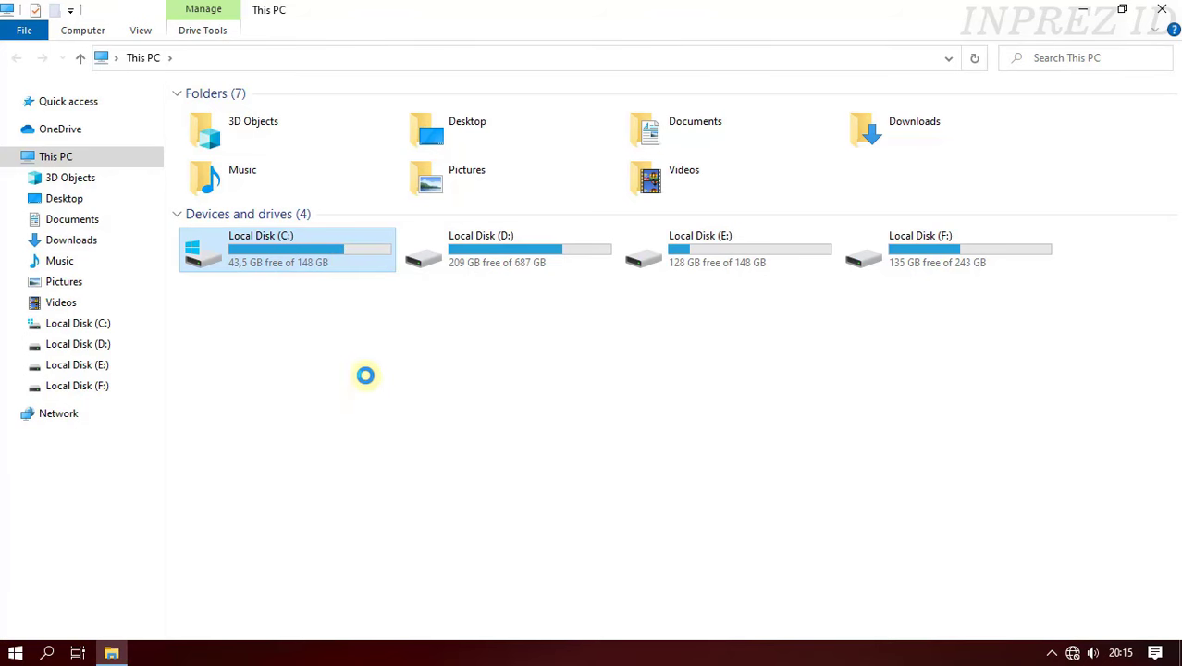
pyautogui.click(400, 626)
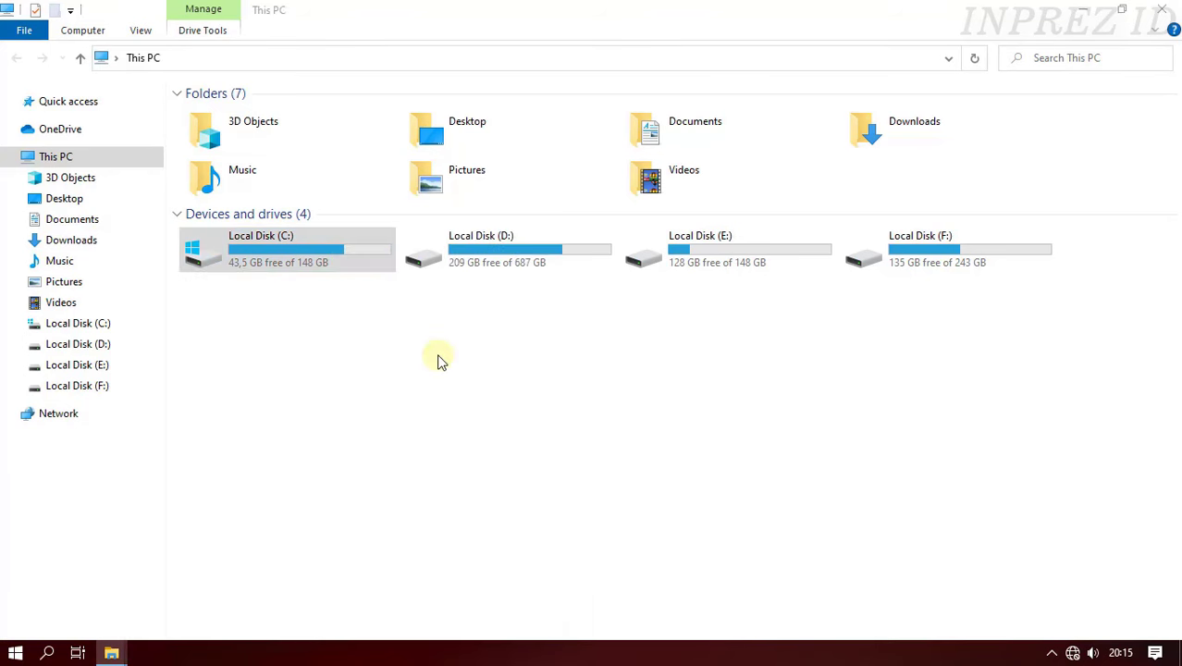
pyautogui.moveTo(488, 241); pyautogui.dragTo(427, 108)
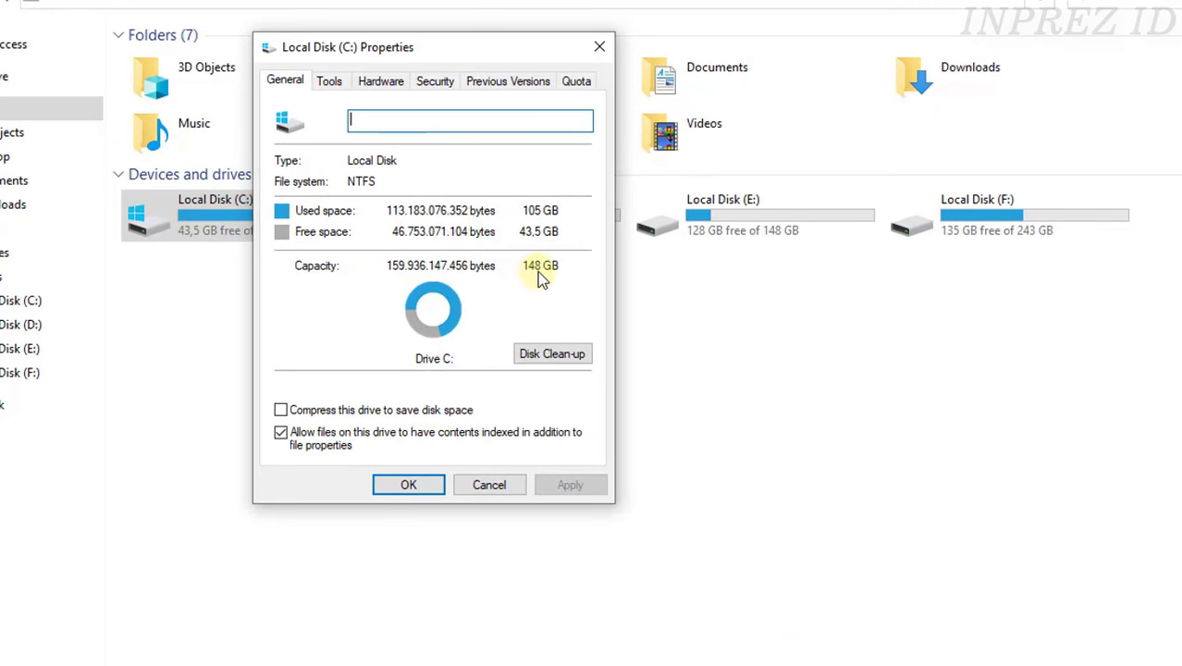
pyautogui.click(492, 488)
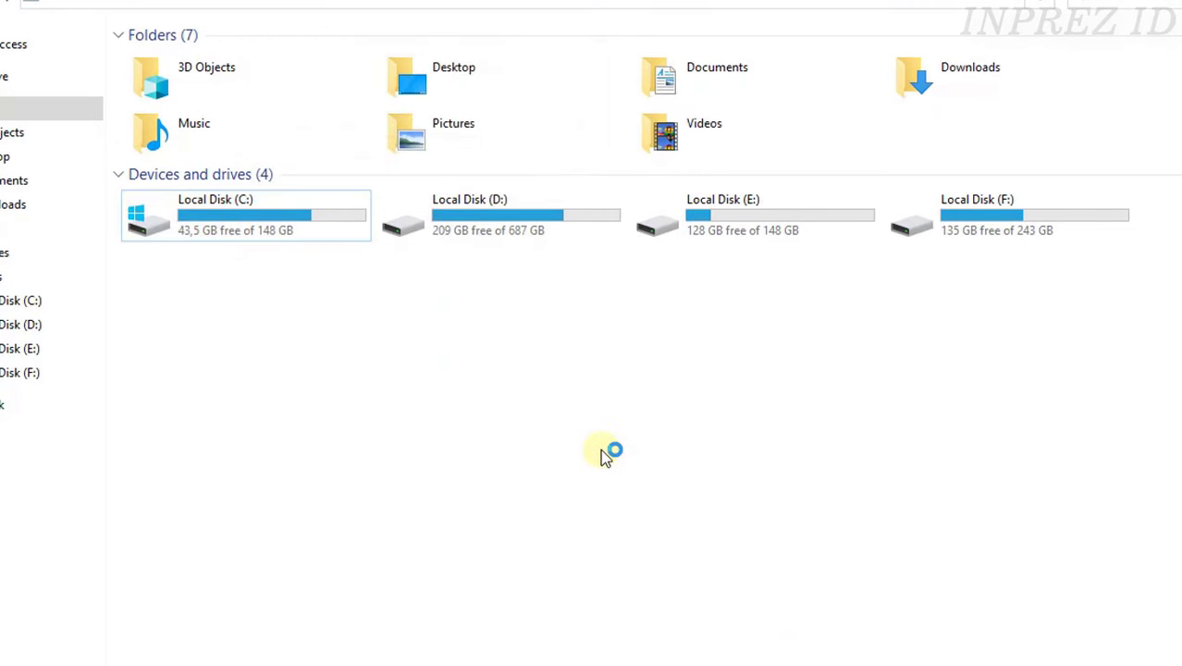
# - Browse the old Windows files on the 243 GB Local Disk (F:) without formatting it
pyautogui.click(703, 236)
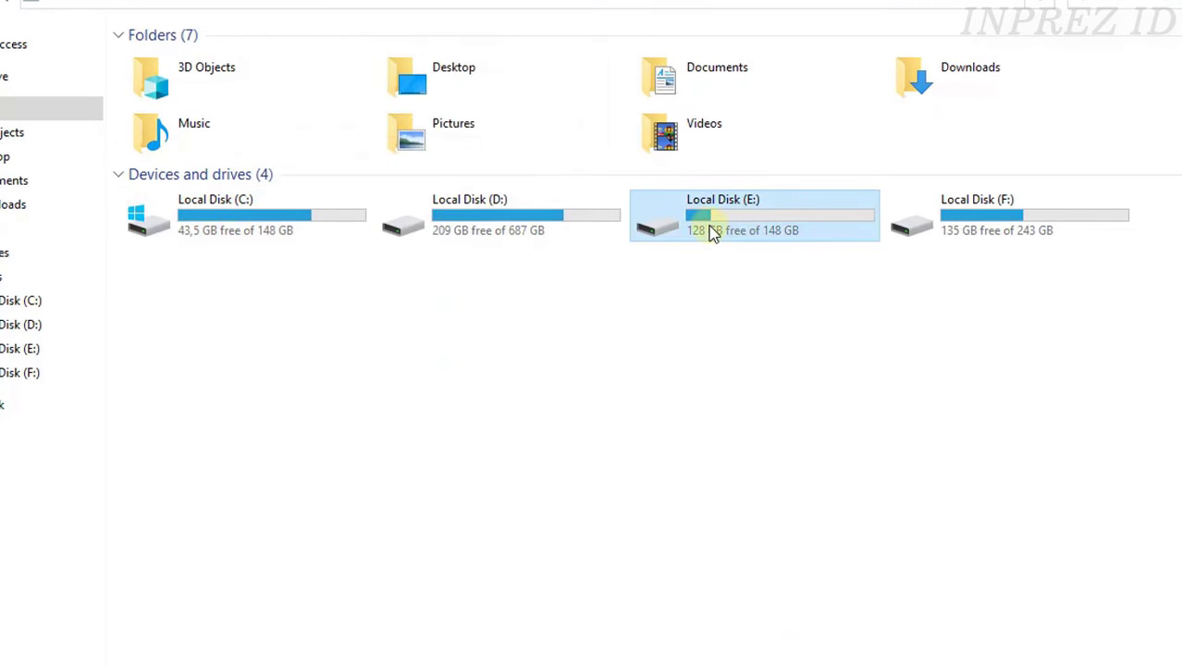
pyautogui.click(1040, 227)
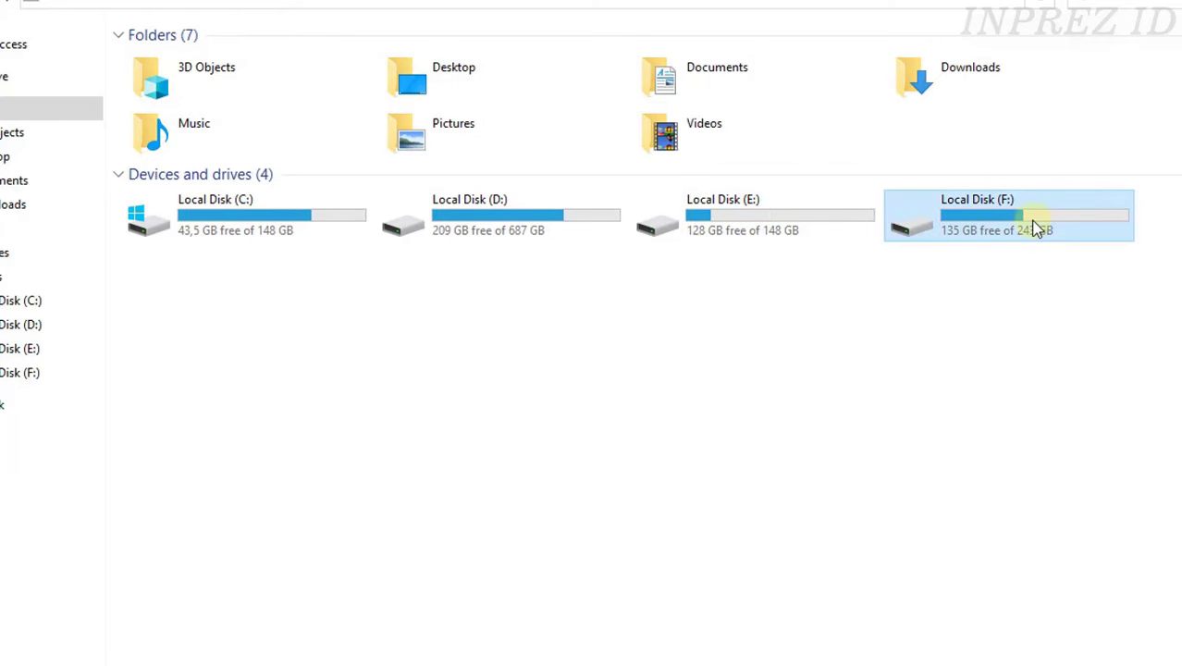
pyautogui.doubleClick(1036, 229)
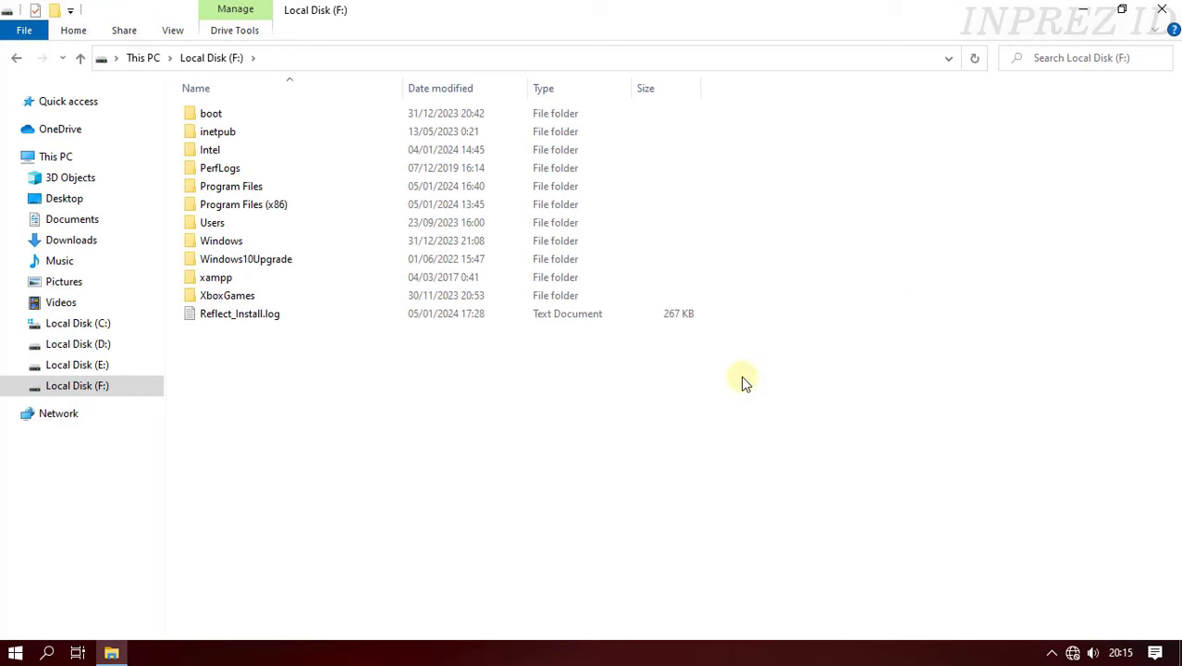
pyautogui.click(18, 61)
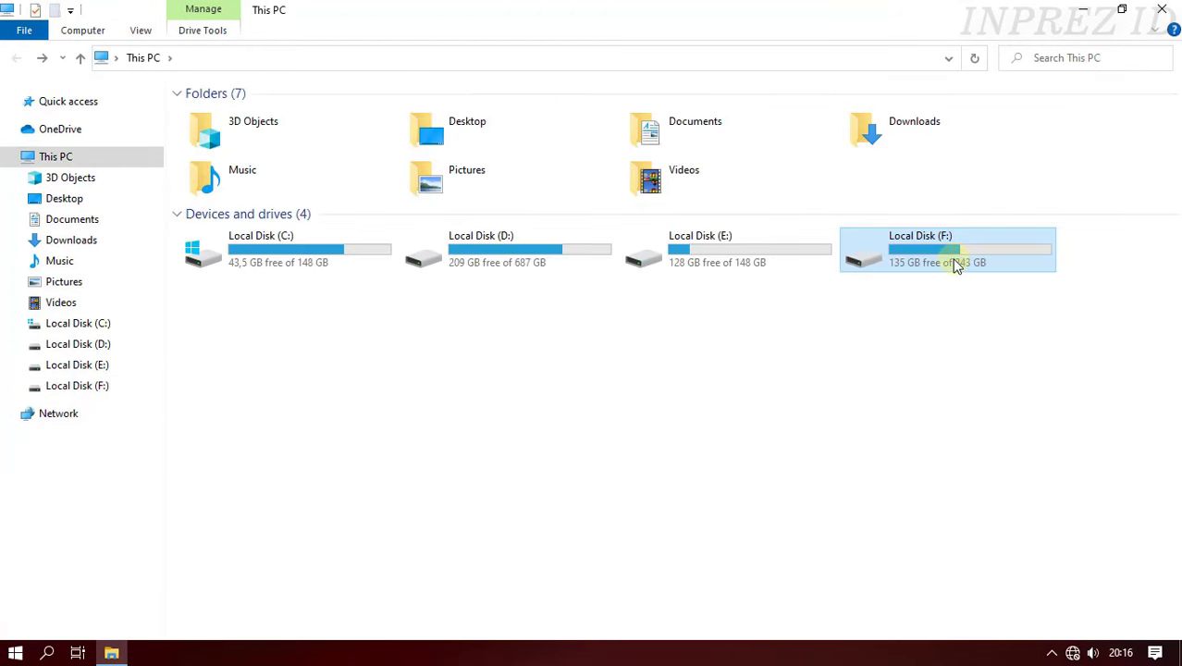
pyautogui.rightClick(955, 264)
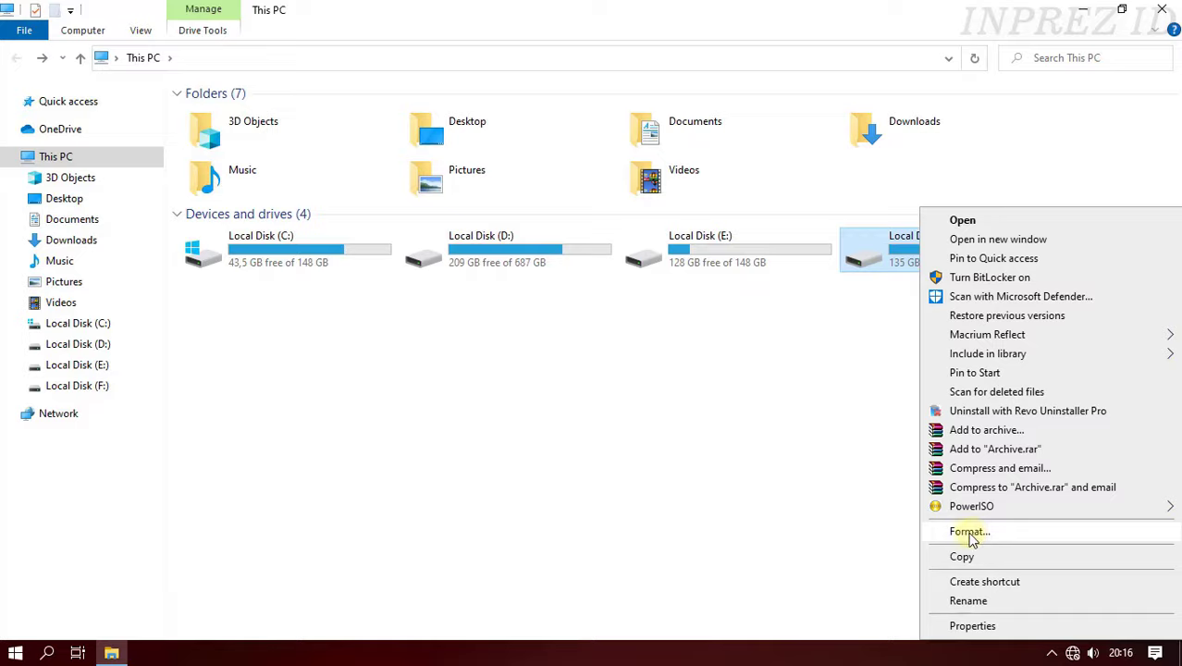
pyautogui.click(858, 520)
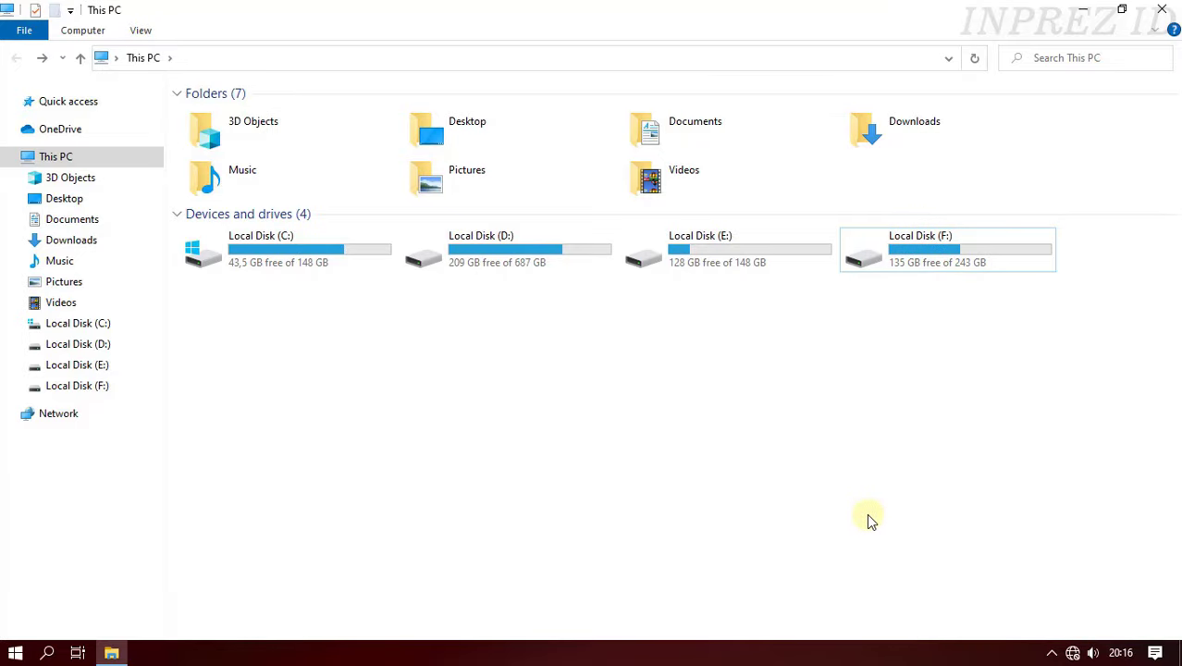